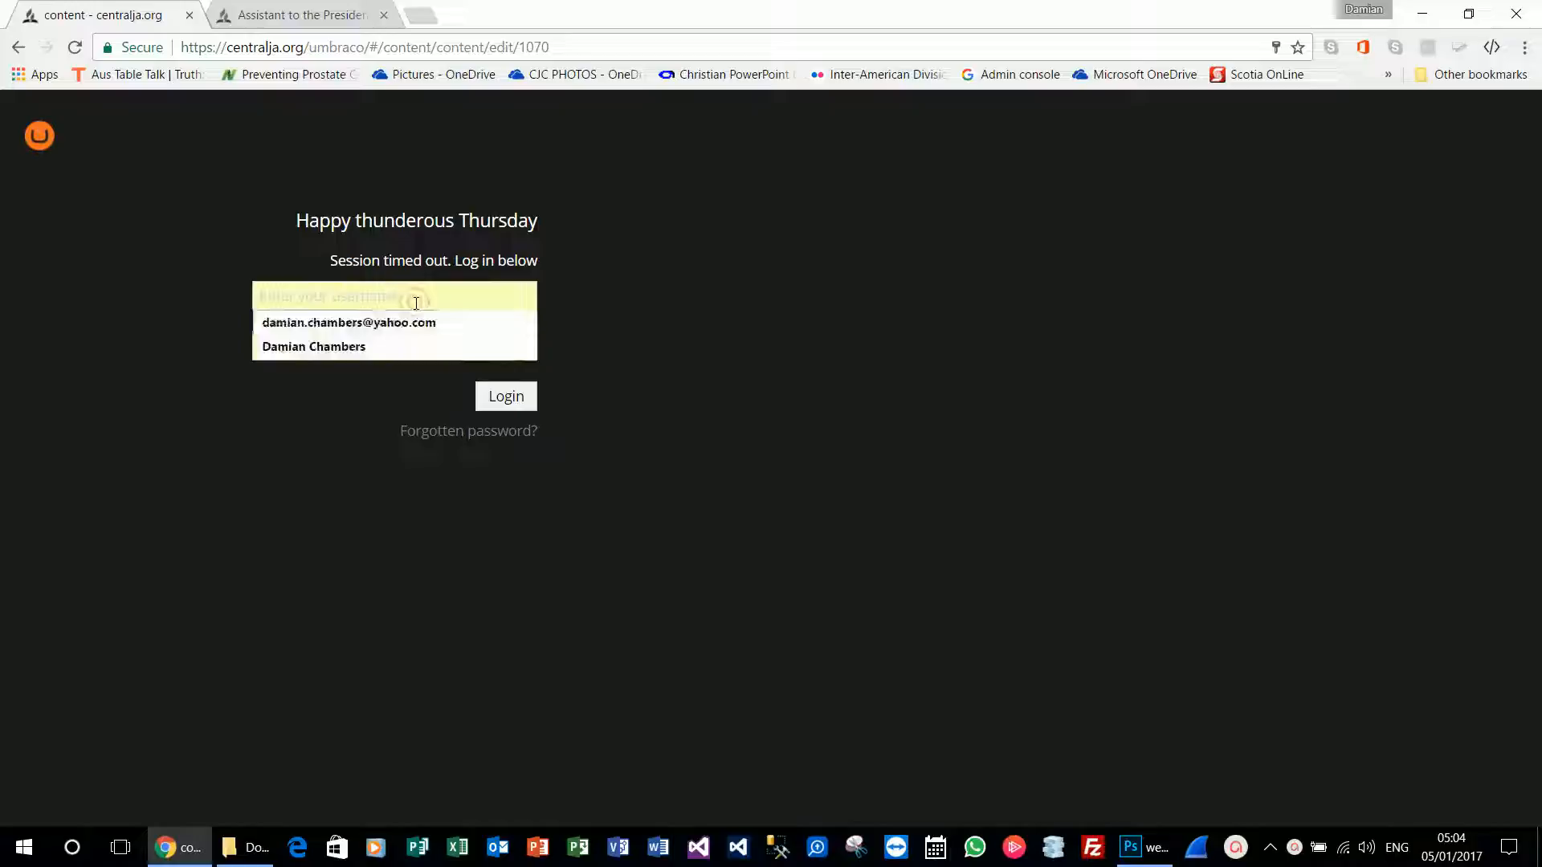
Log back in to the back office with the saved username and password.
{"action": "left_click", "coordinate": [418, 319]}
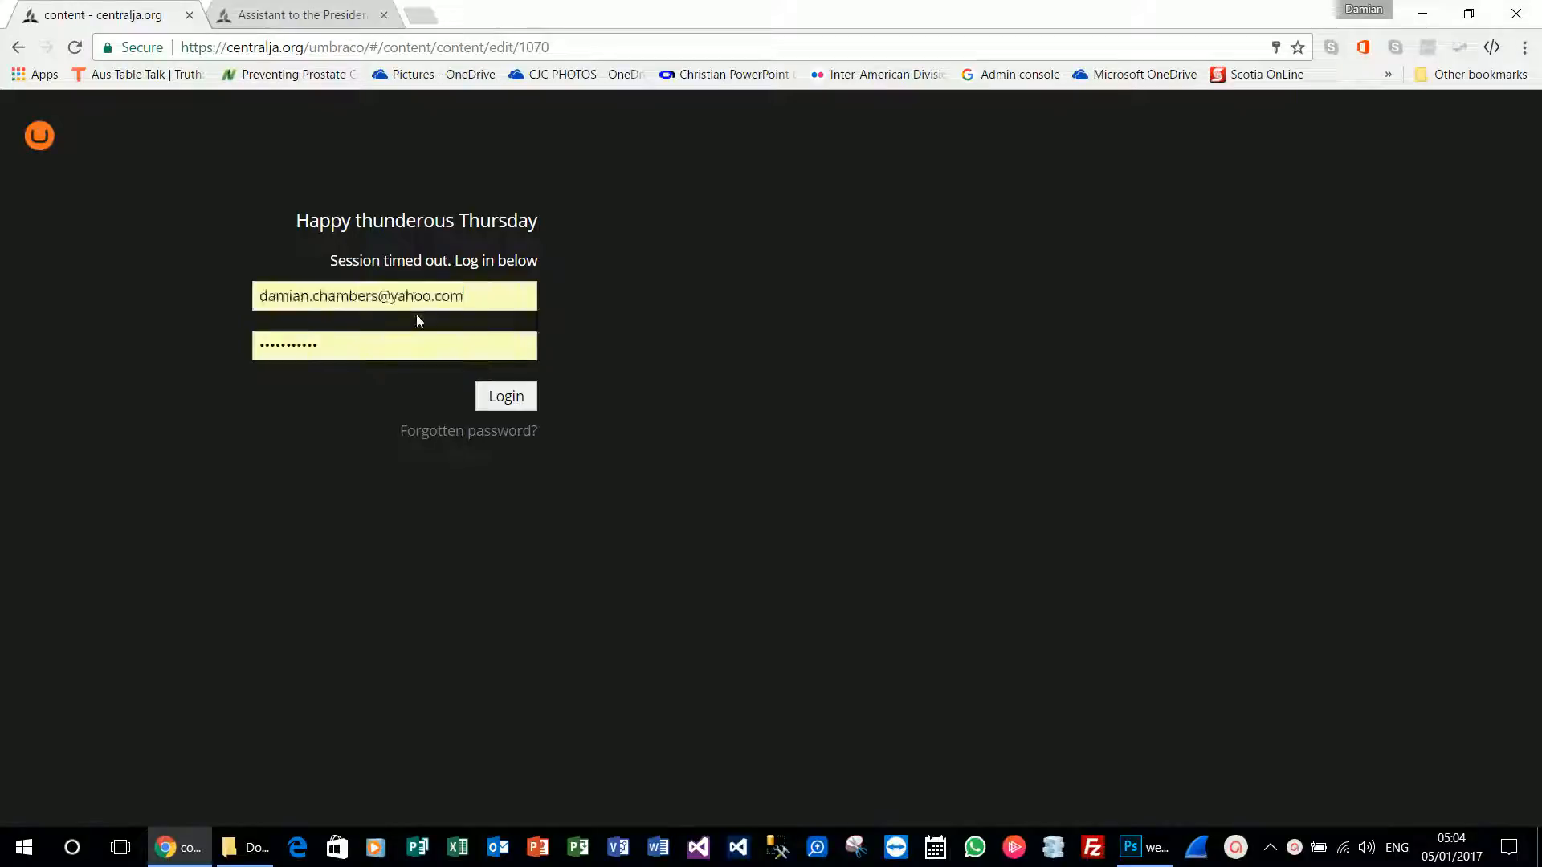
{"action": "left_click", "coordinate": [506, 402]}
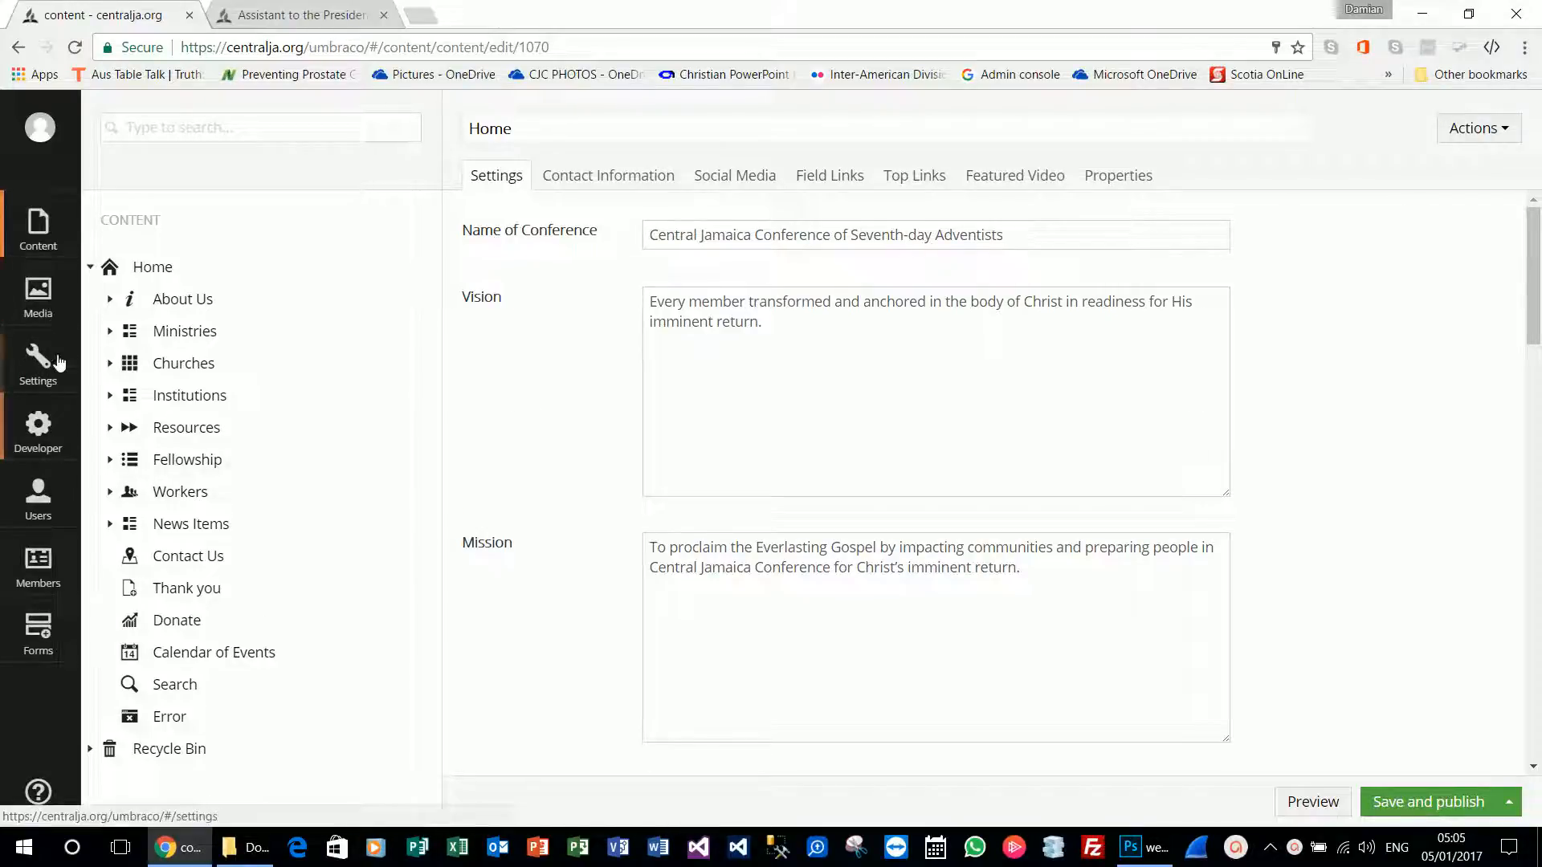
{"action": "left_click", "coordinate": [53, 303]}
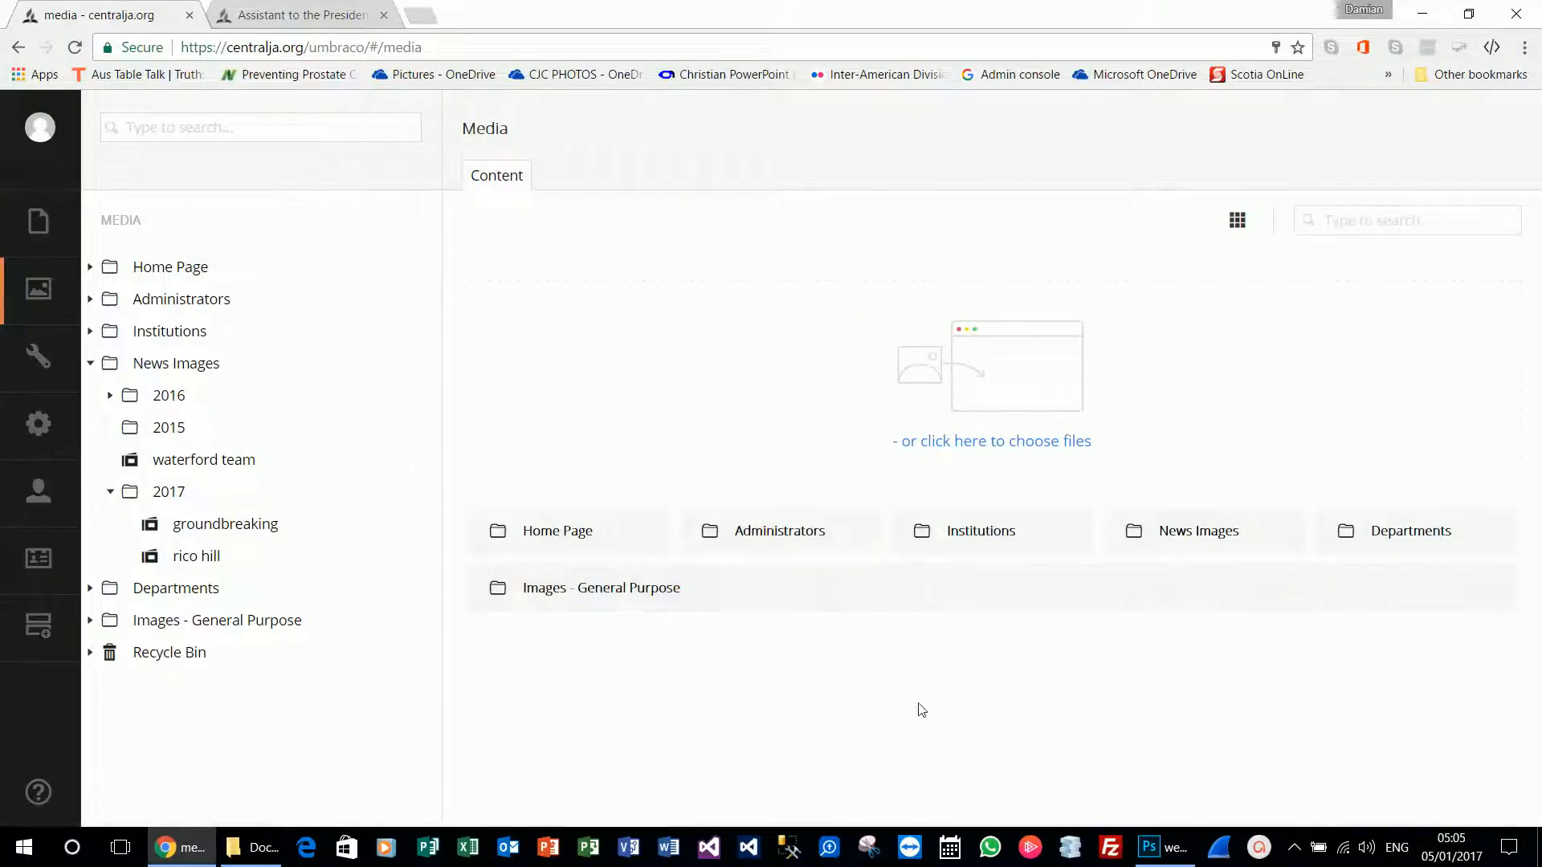
{"action": "left_click", "coordinate": [110, 492]}
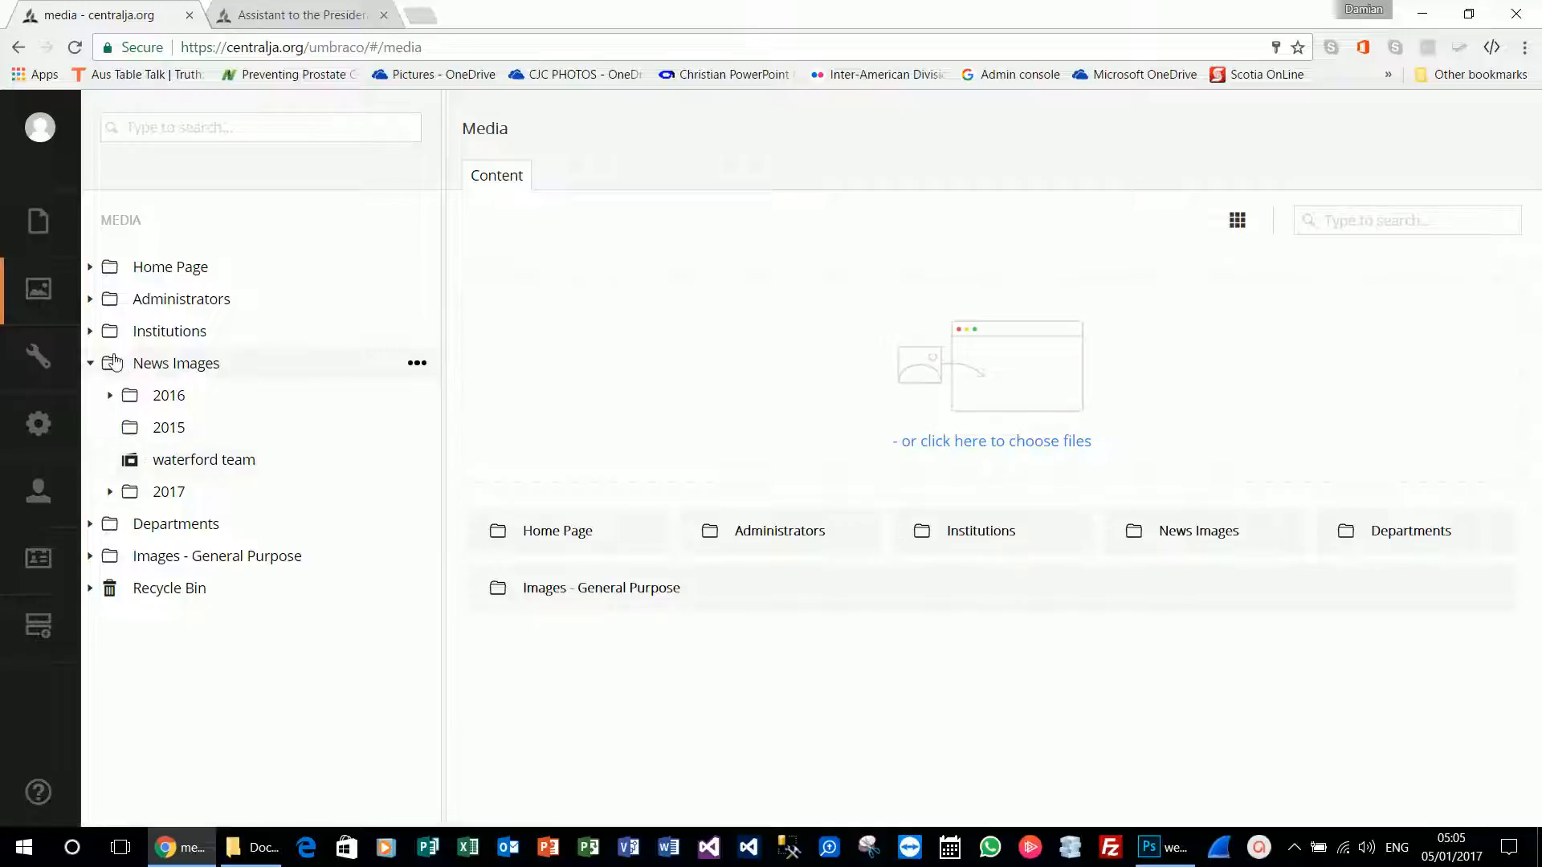
{"action": "left_click", "coordinate": [91, 363]}
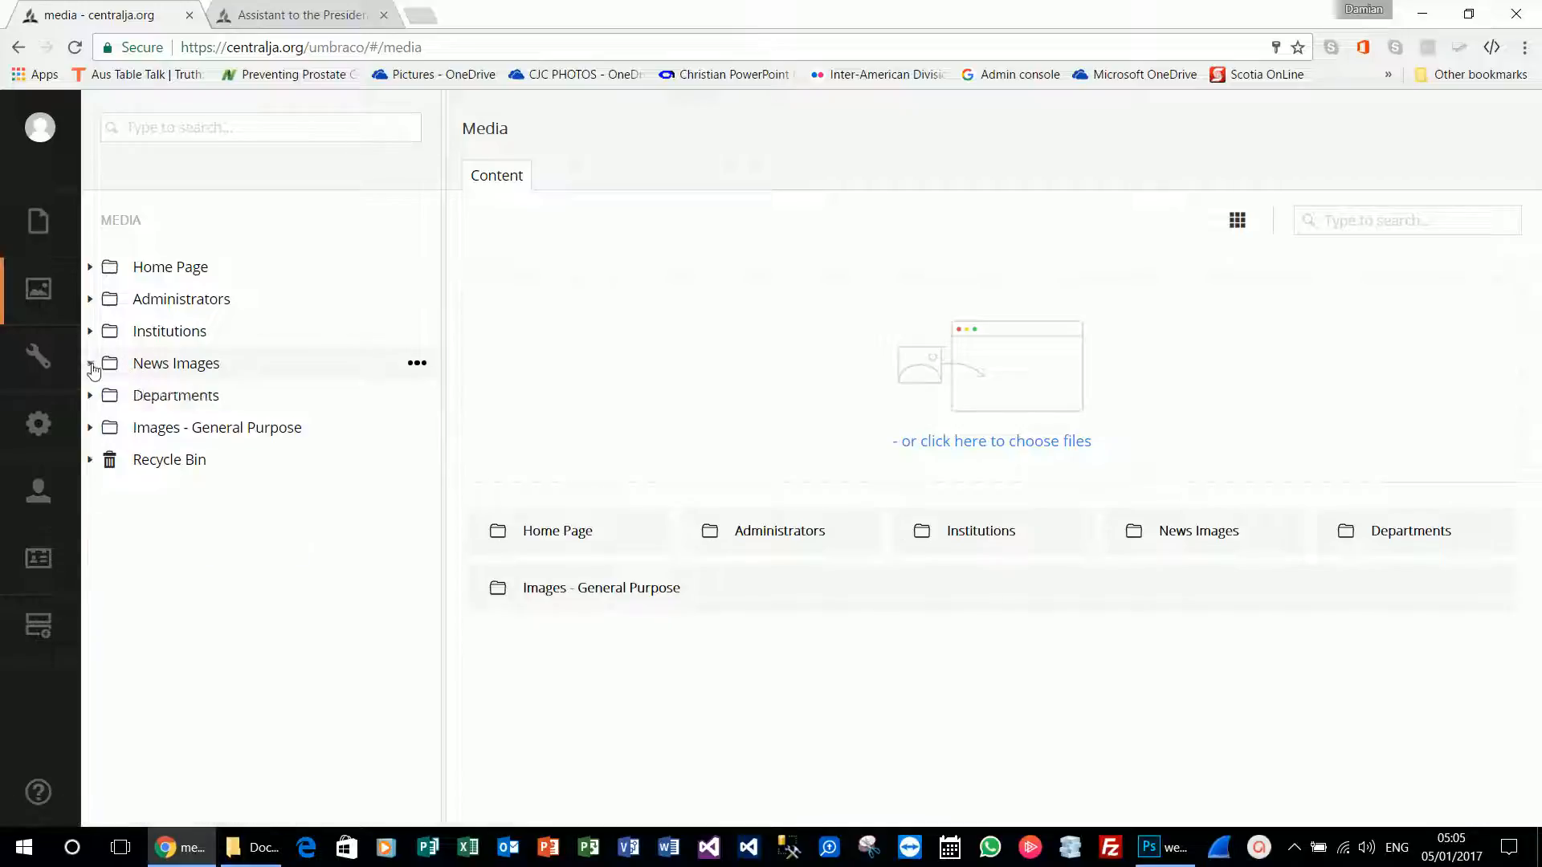
{"action": "left_click", "coordinate": [91, 363]}
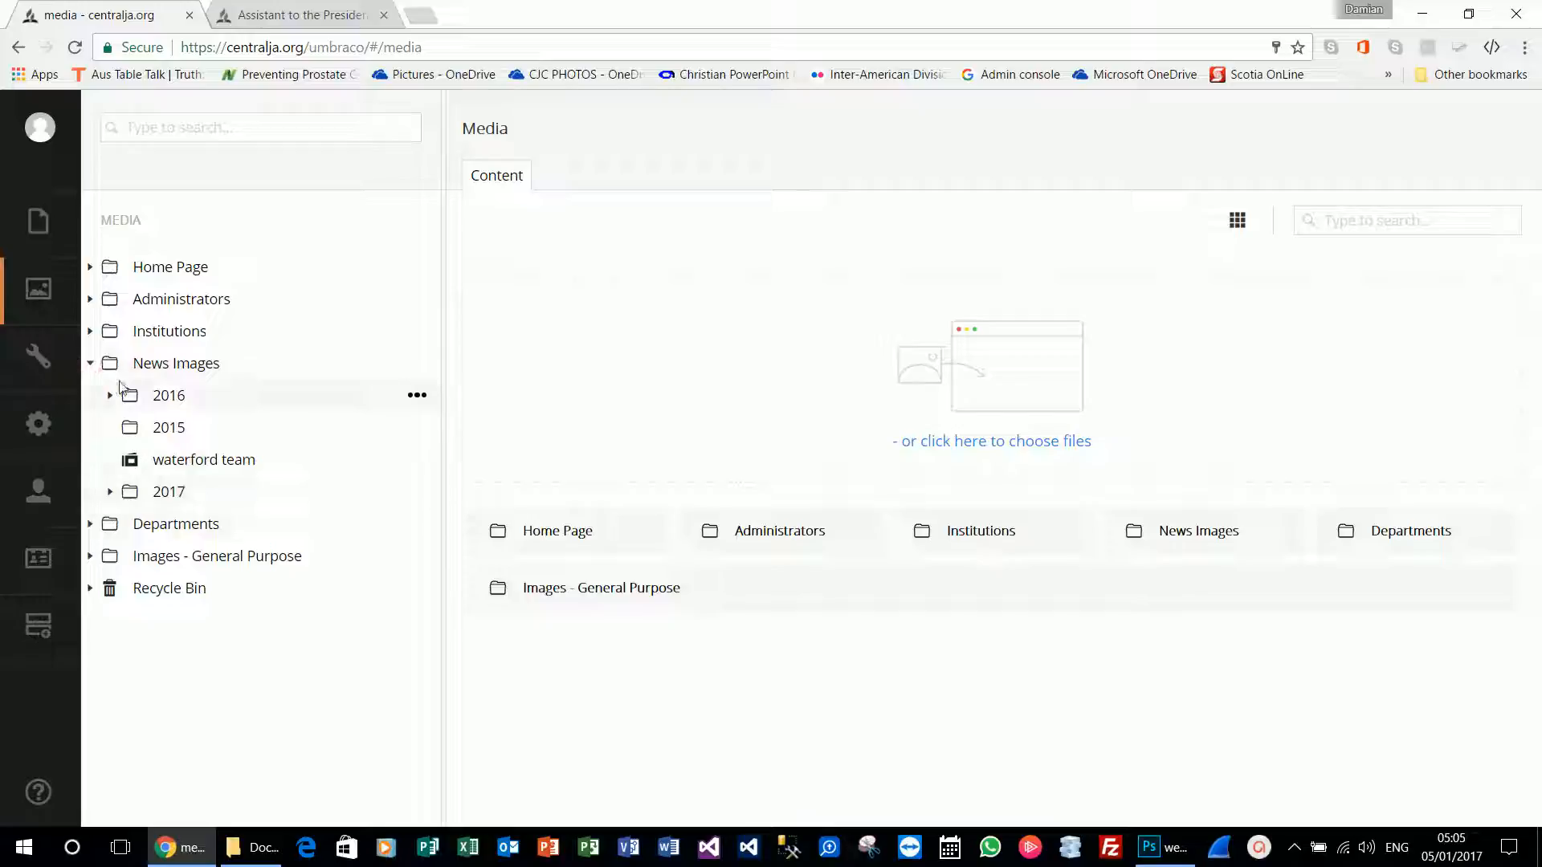
{"action": "left_click", "coordinate": [109, 491]}
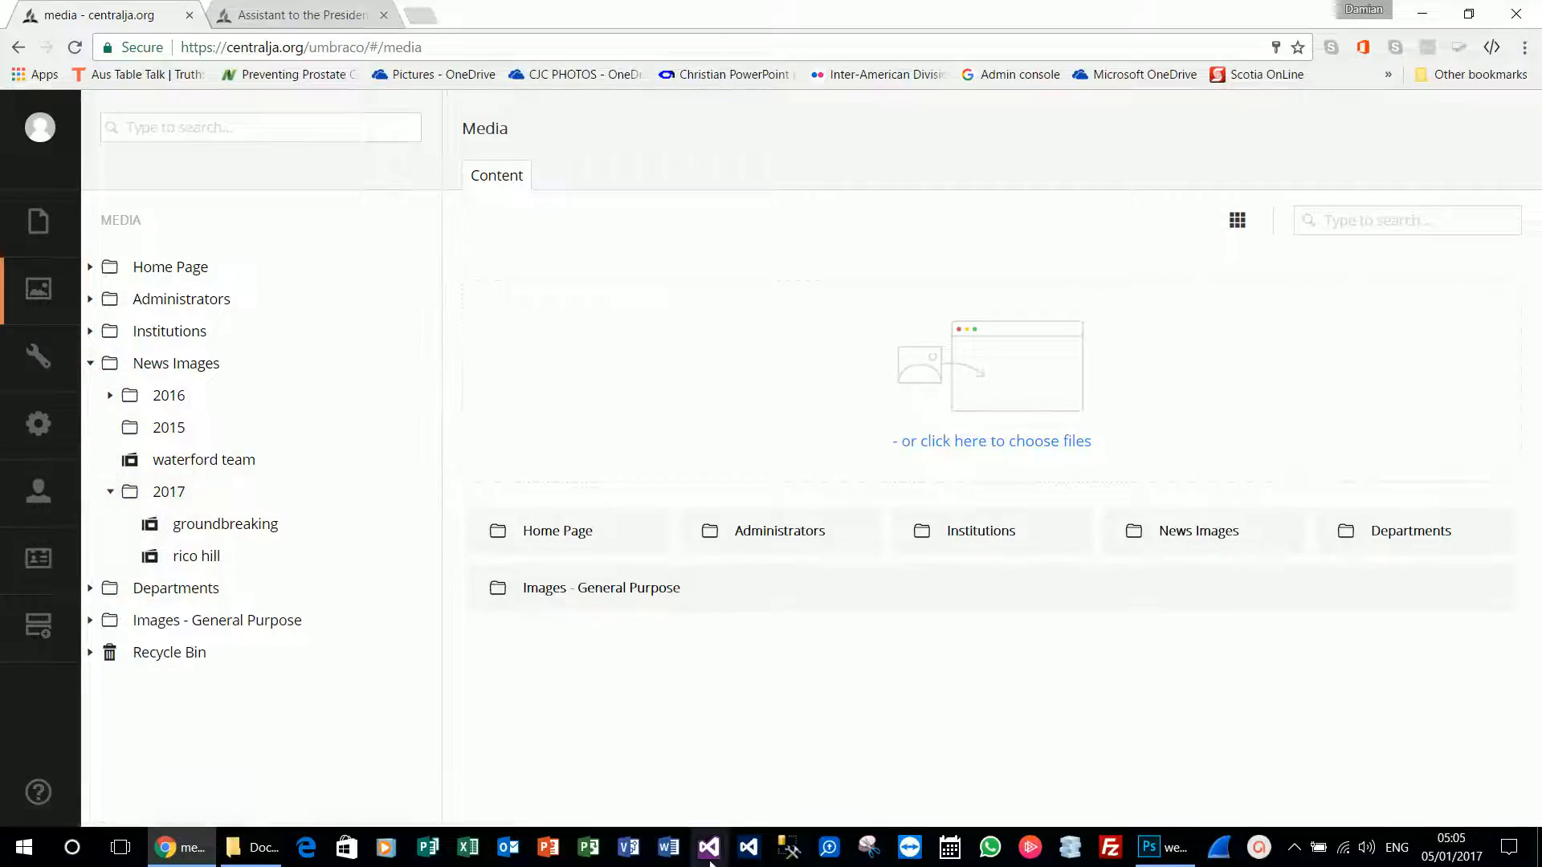
{"action": "left_click", "coordinate": [681, 857]}
Open the recent Article Lifestyle Center document in Word, then view the groundbreaking image item.
{"action": "right_click", "coordinate": [675, 856]}
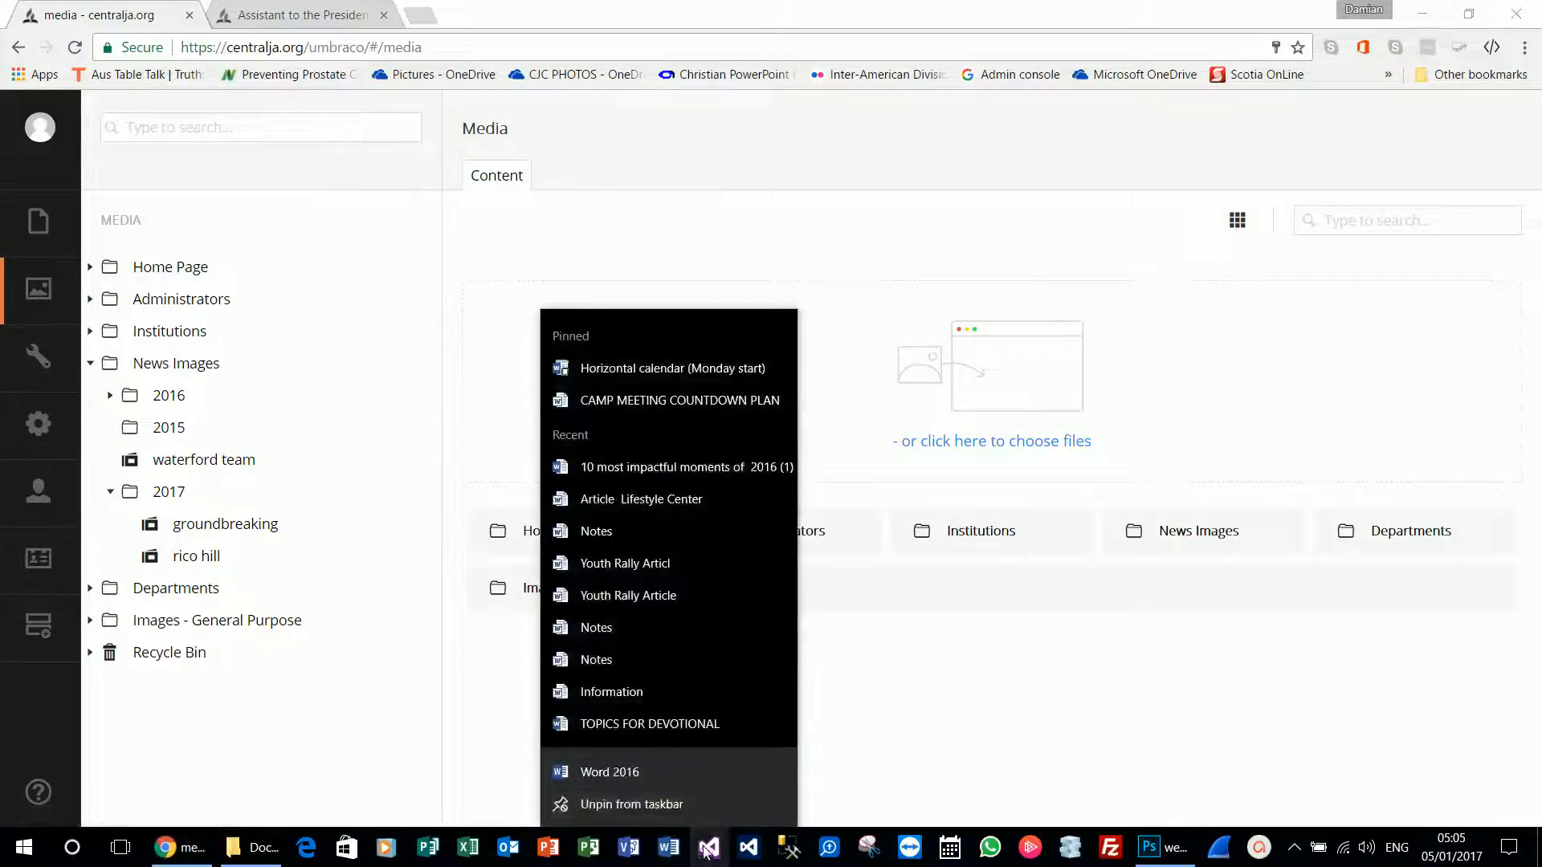
{"action": "left_click", "coordinate": [637, 499]}
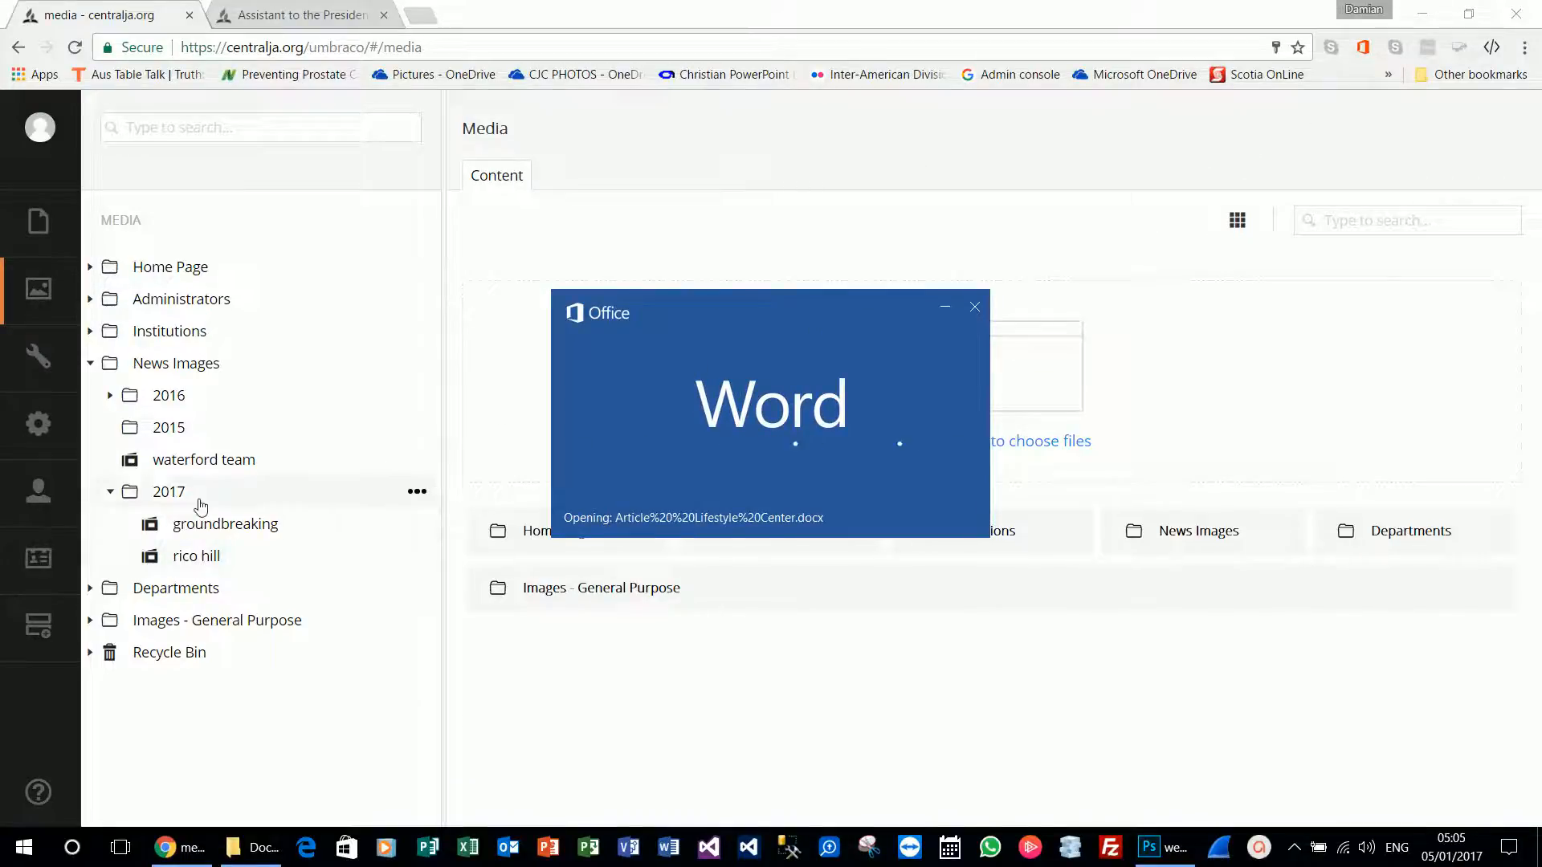
{"action": "left_click", "coordinate": [686, 16]}
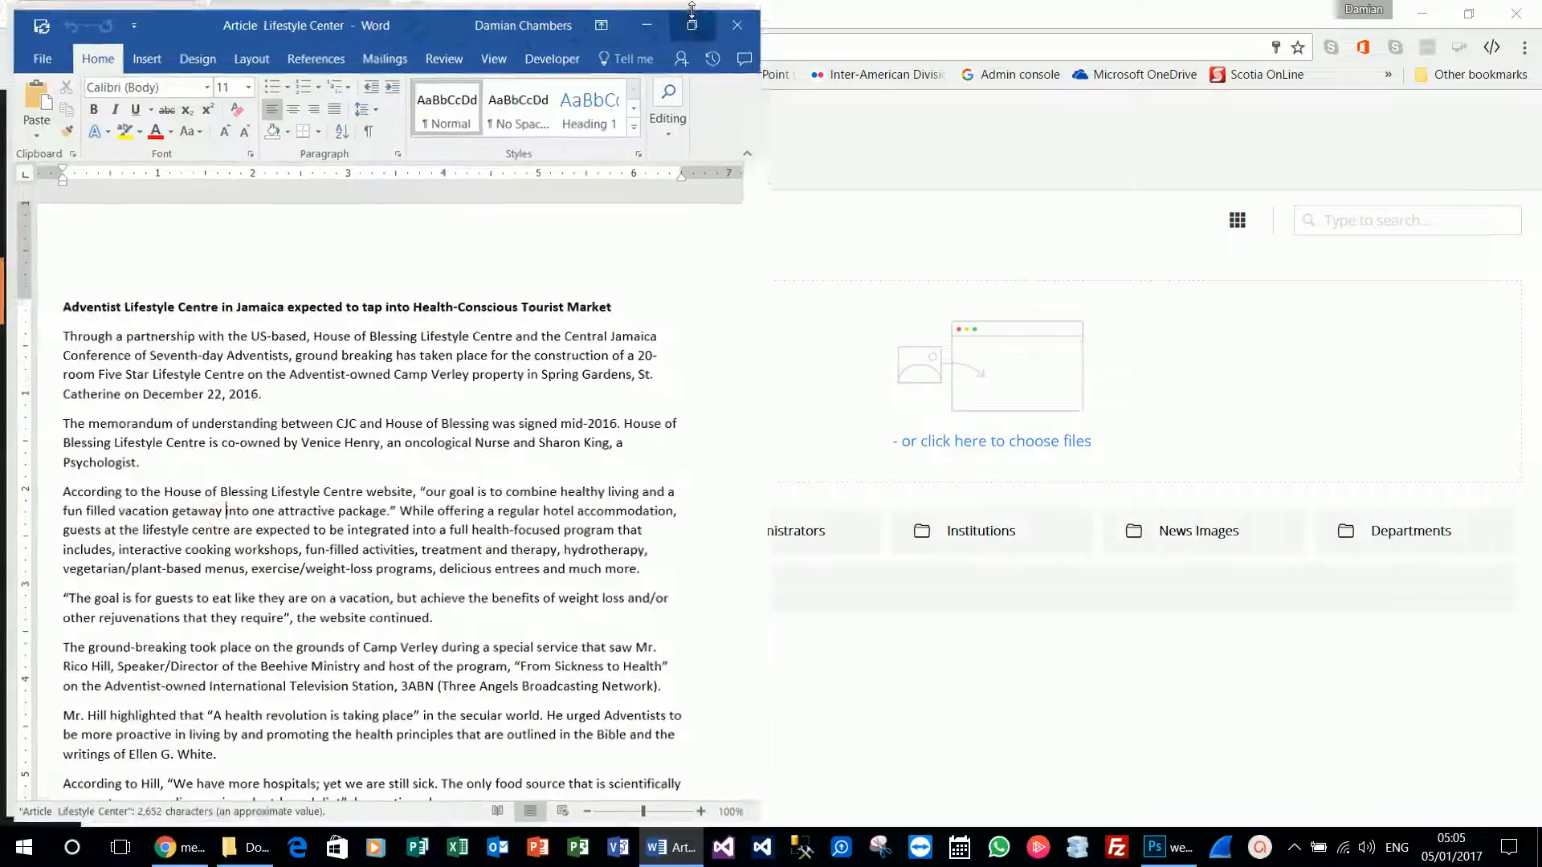
{"action": "left_click", "coordinate": [1427, 16]}
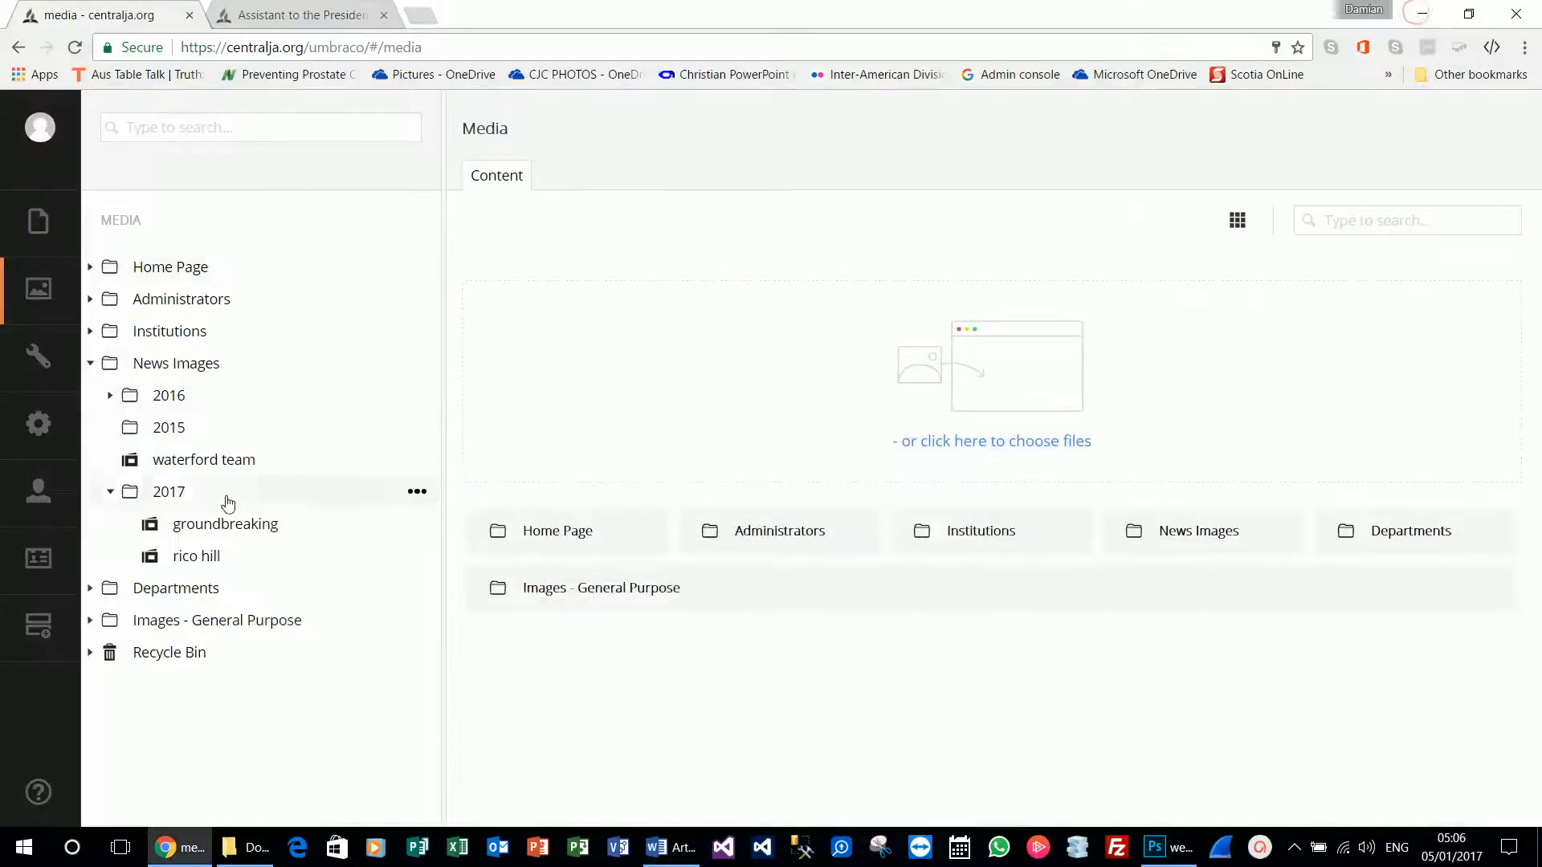
{"action": "left_click", "coordinate": [213, 531]}
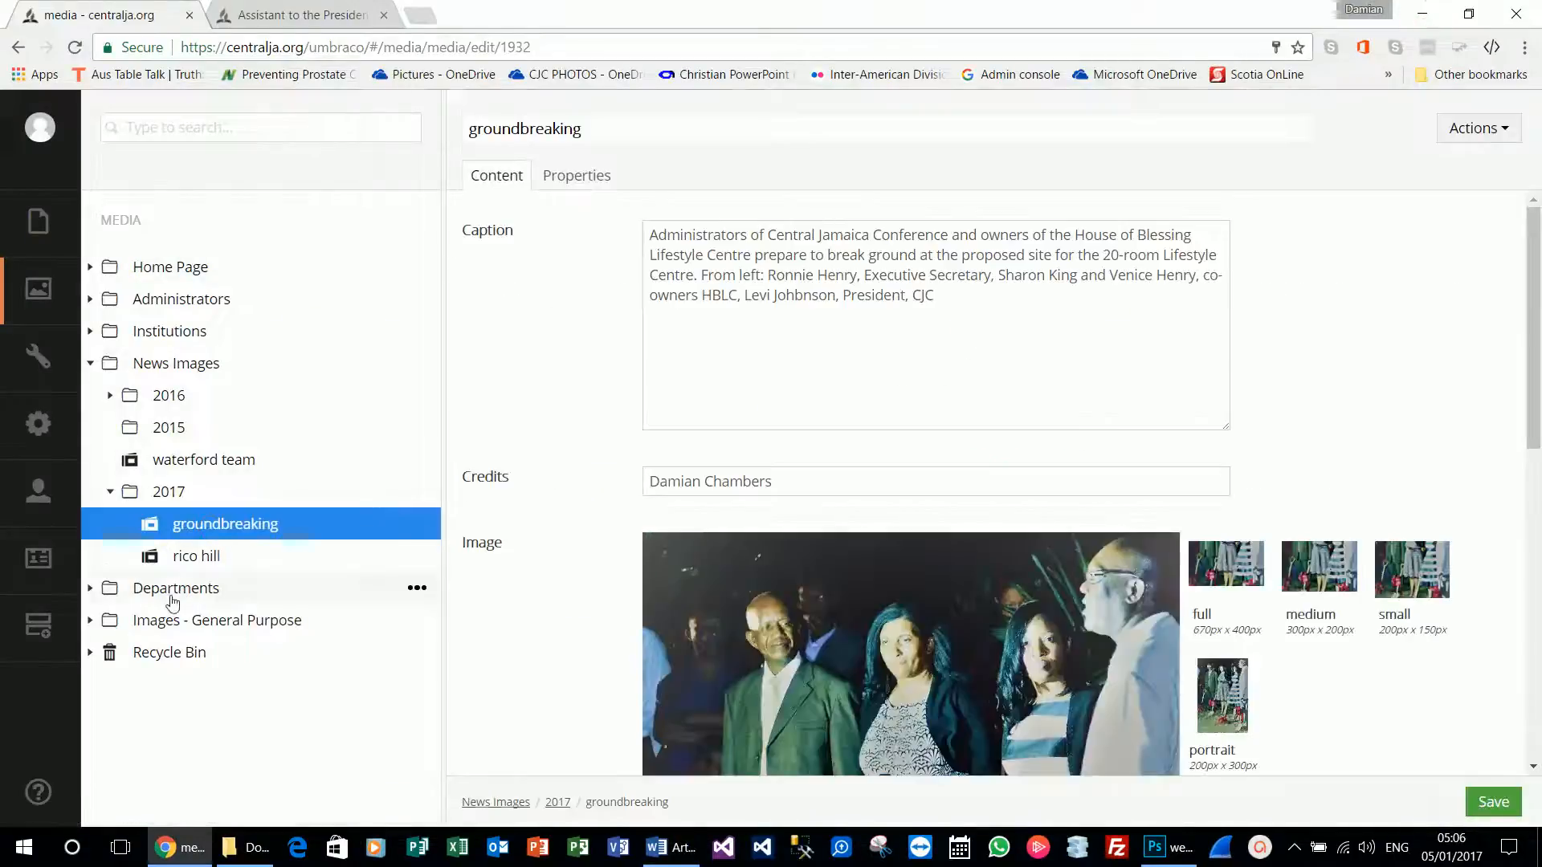
Create a new News Image item inside the 2017 media folder.
{"action": "left_click", "coordinate": [209, 556]}
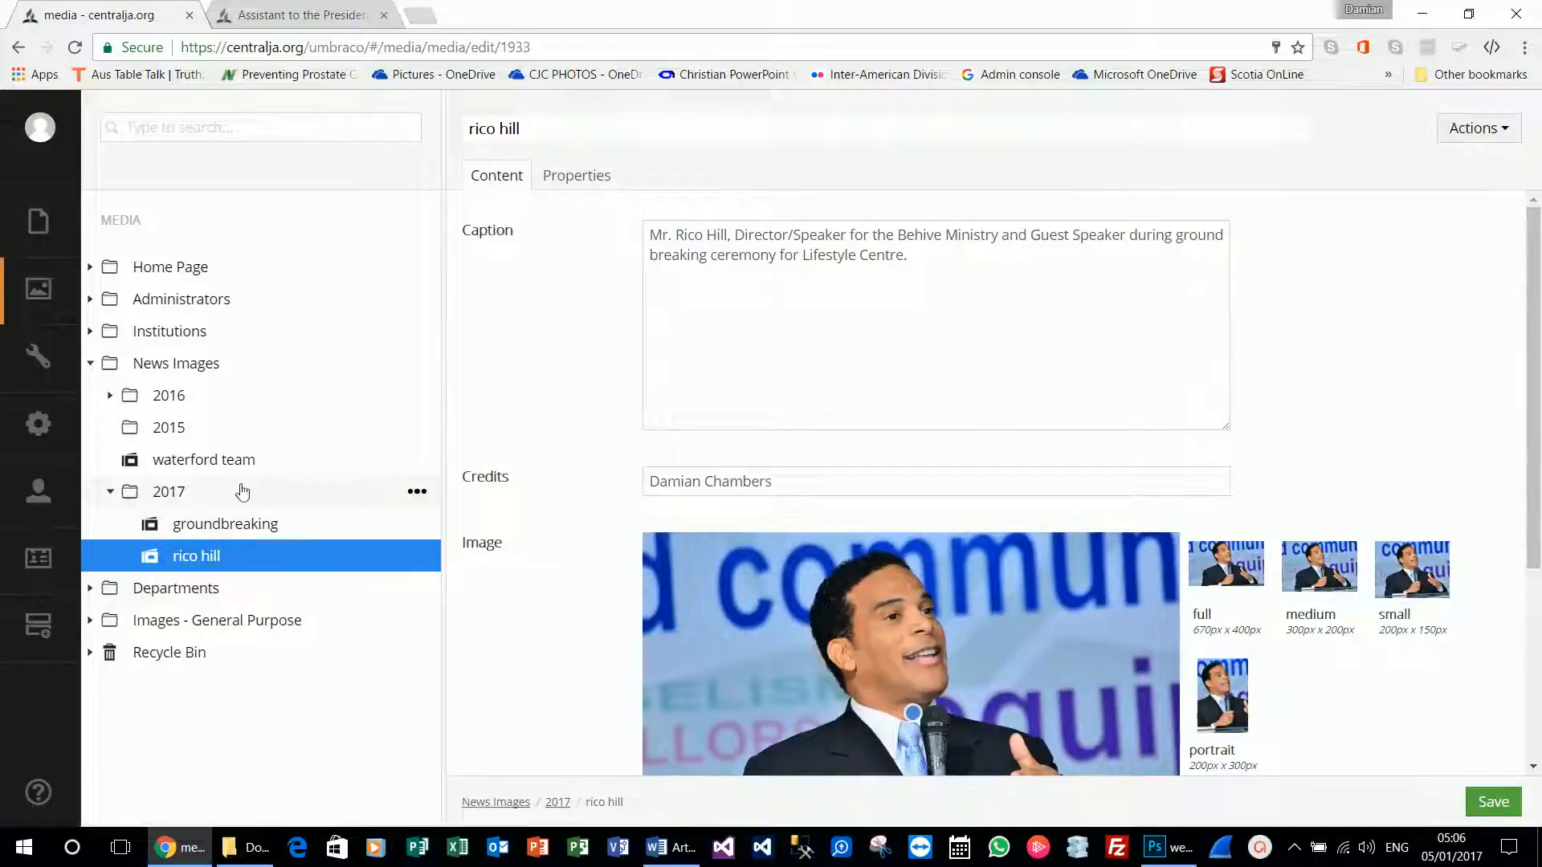
{"action": "left_click", "coordinate": [417, 493]}
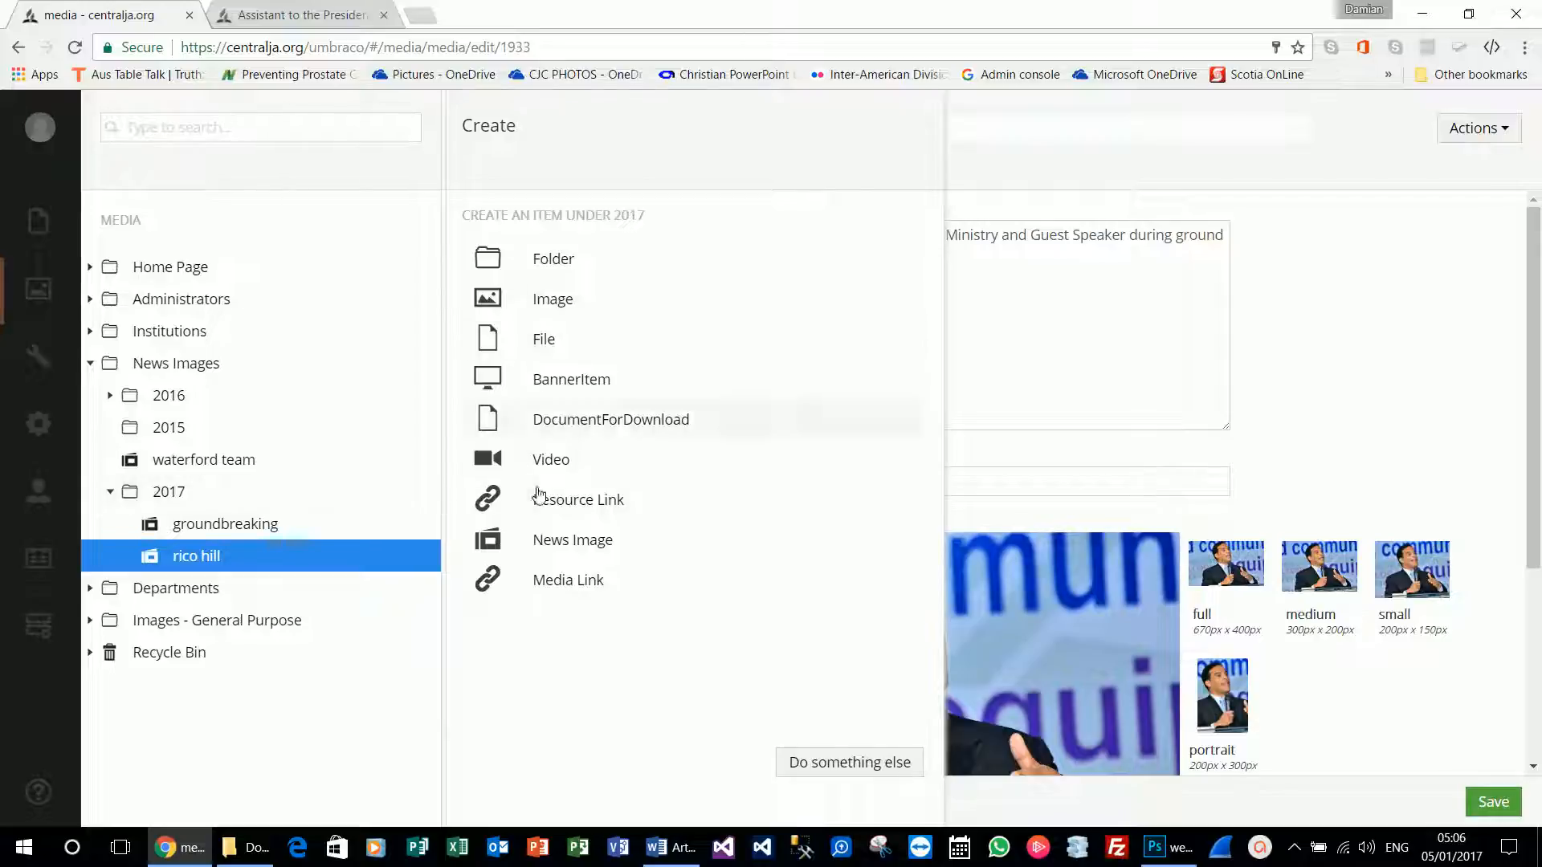
{"action": "left_click", "coordinate": [575, 548]}
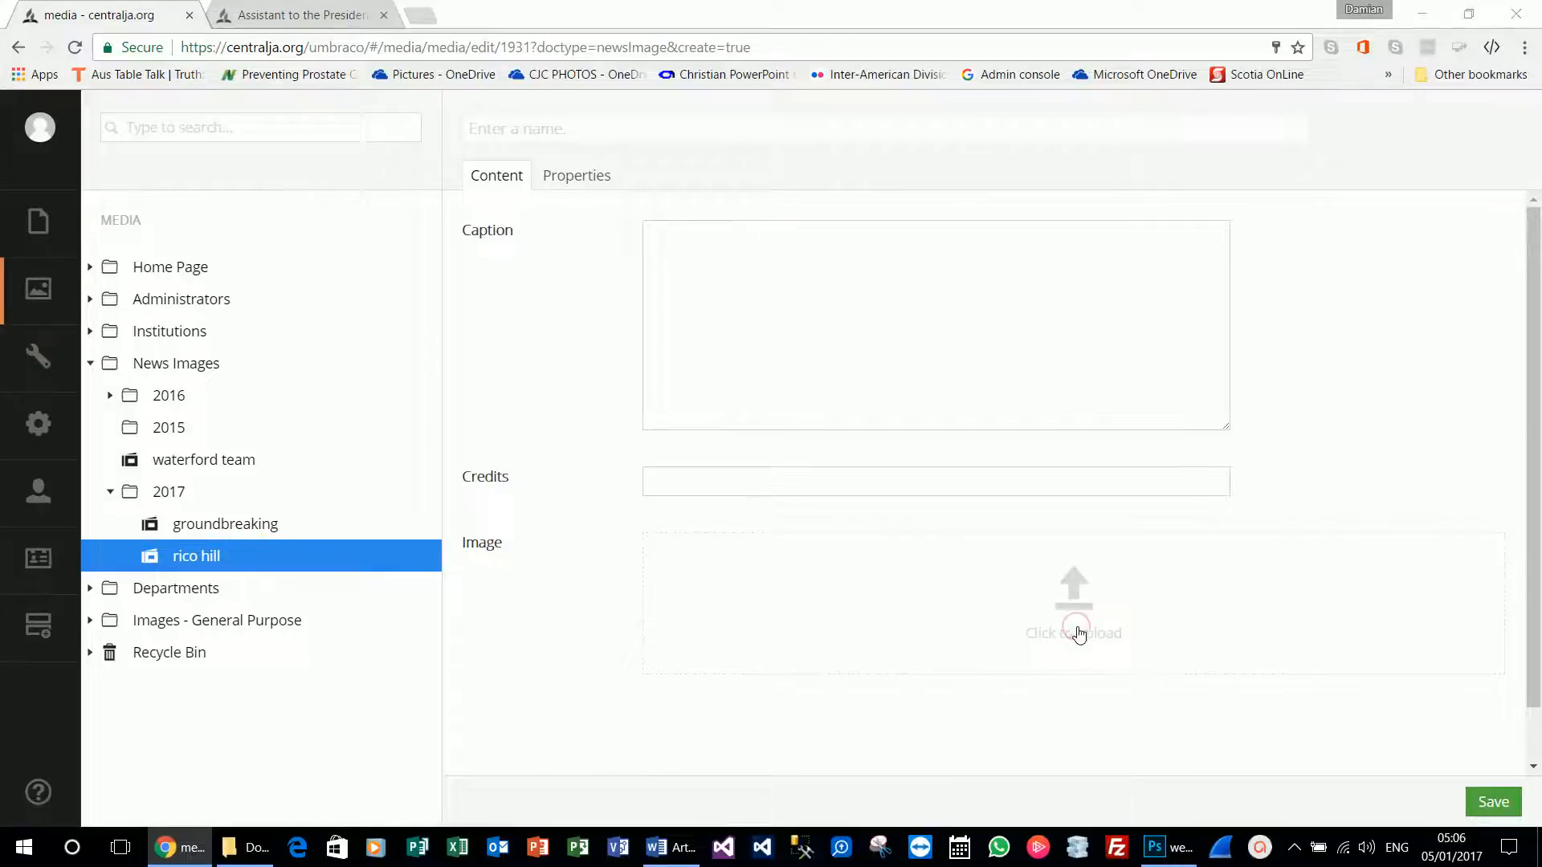
Upload veniceandking from Website > Articles > Lifestyle Center Ground Breaking.
{"action": "left_click", "coordinate": [1078, 634]}
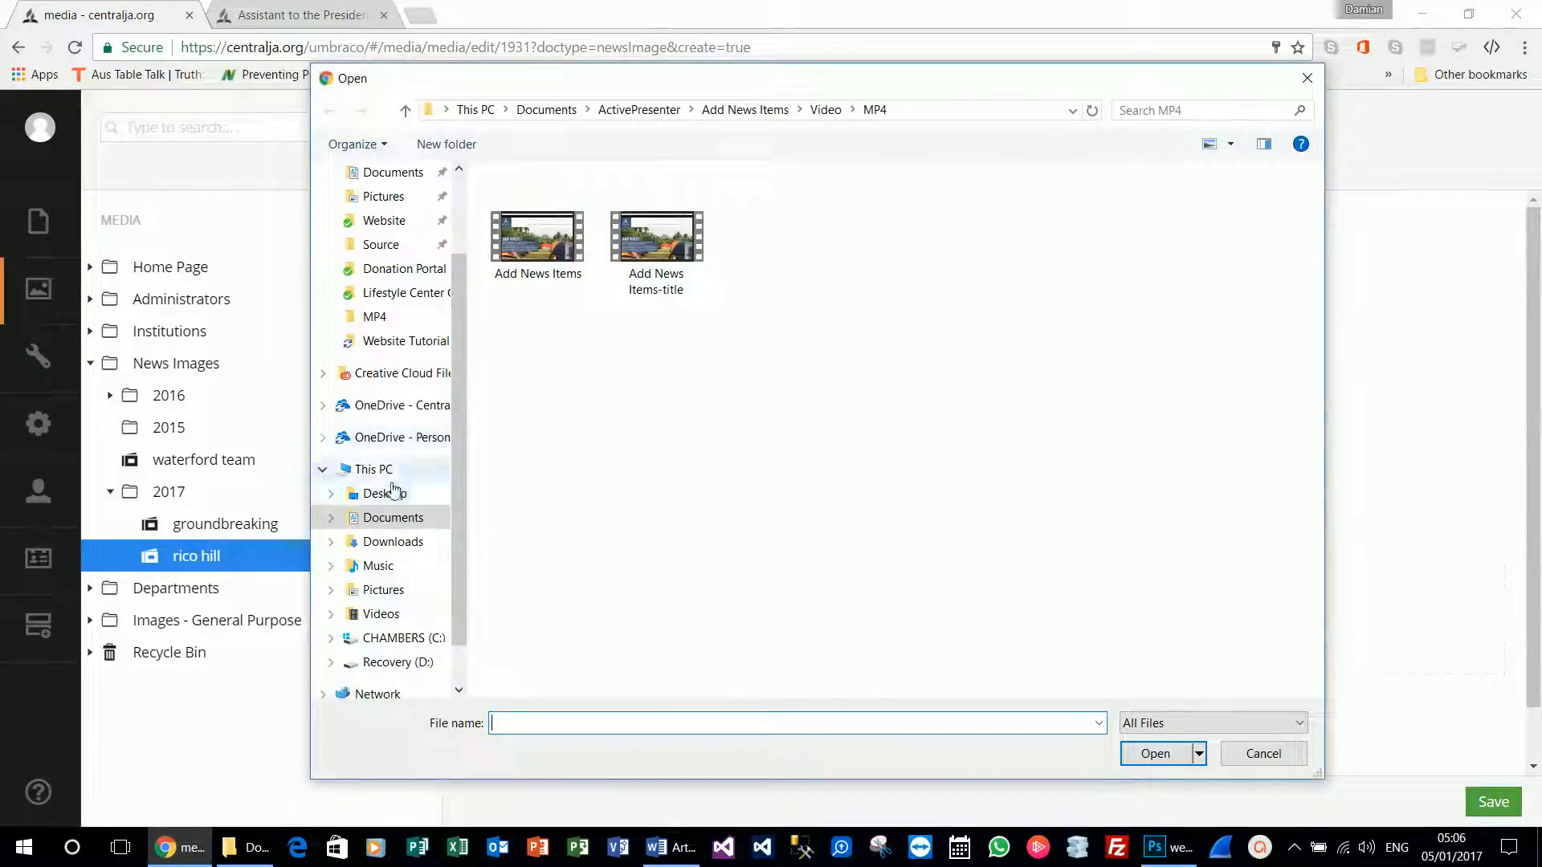
{"action": "left_click", "coordinate": [393, 226]}
{"action": "left_click", "coordinate": [542, 256]}
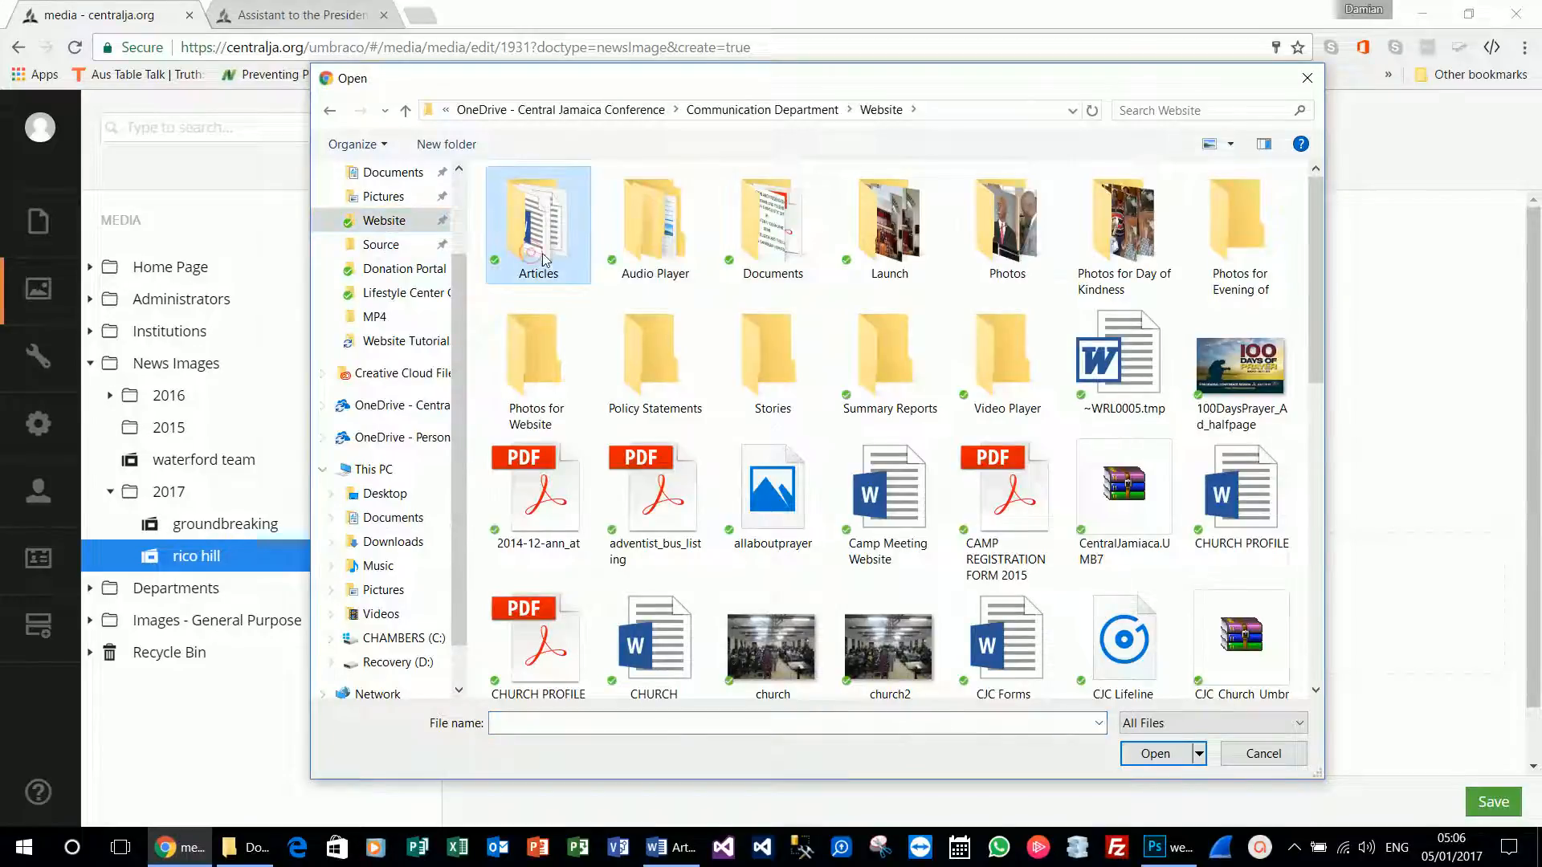
{"action": "double_click", "coordinate": [542, 257]}
{"action": "double_click", "coordinate": [566, 552]}
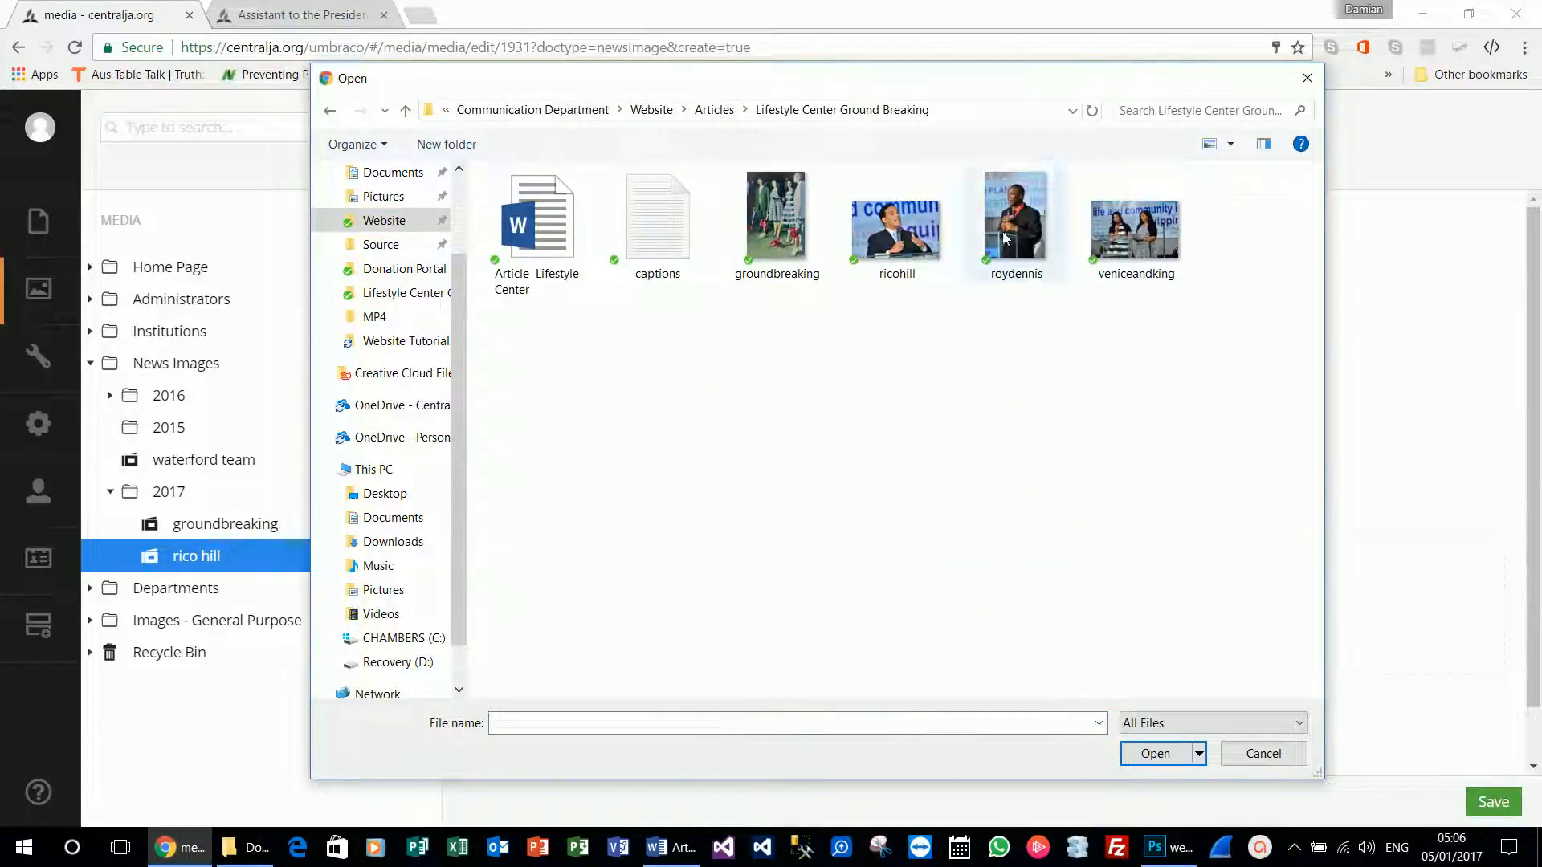
{"action": "double_click", "coordinate": [1134, 230]}
{"action": "left_click", "coordinate": [542, 127]}
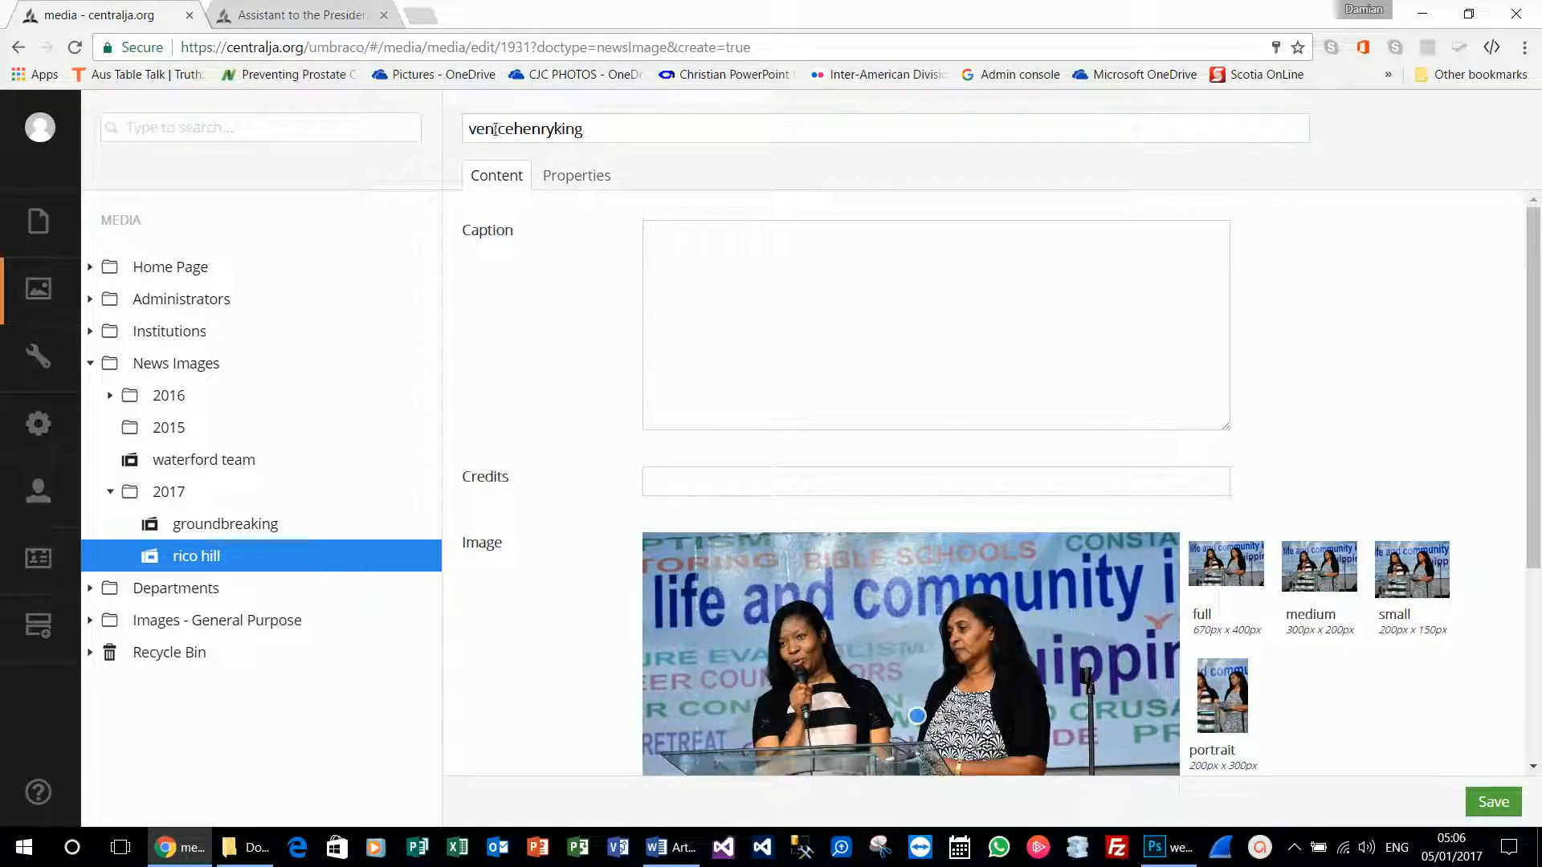
{"action": "left_click", "coordinate": [679, 265]}
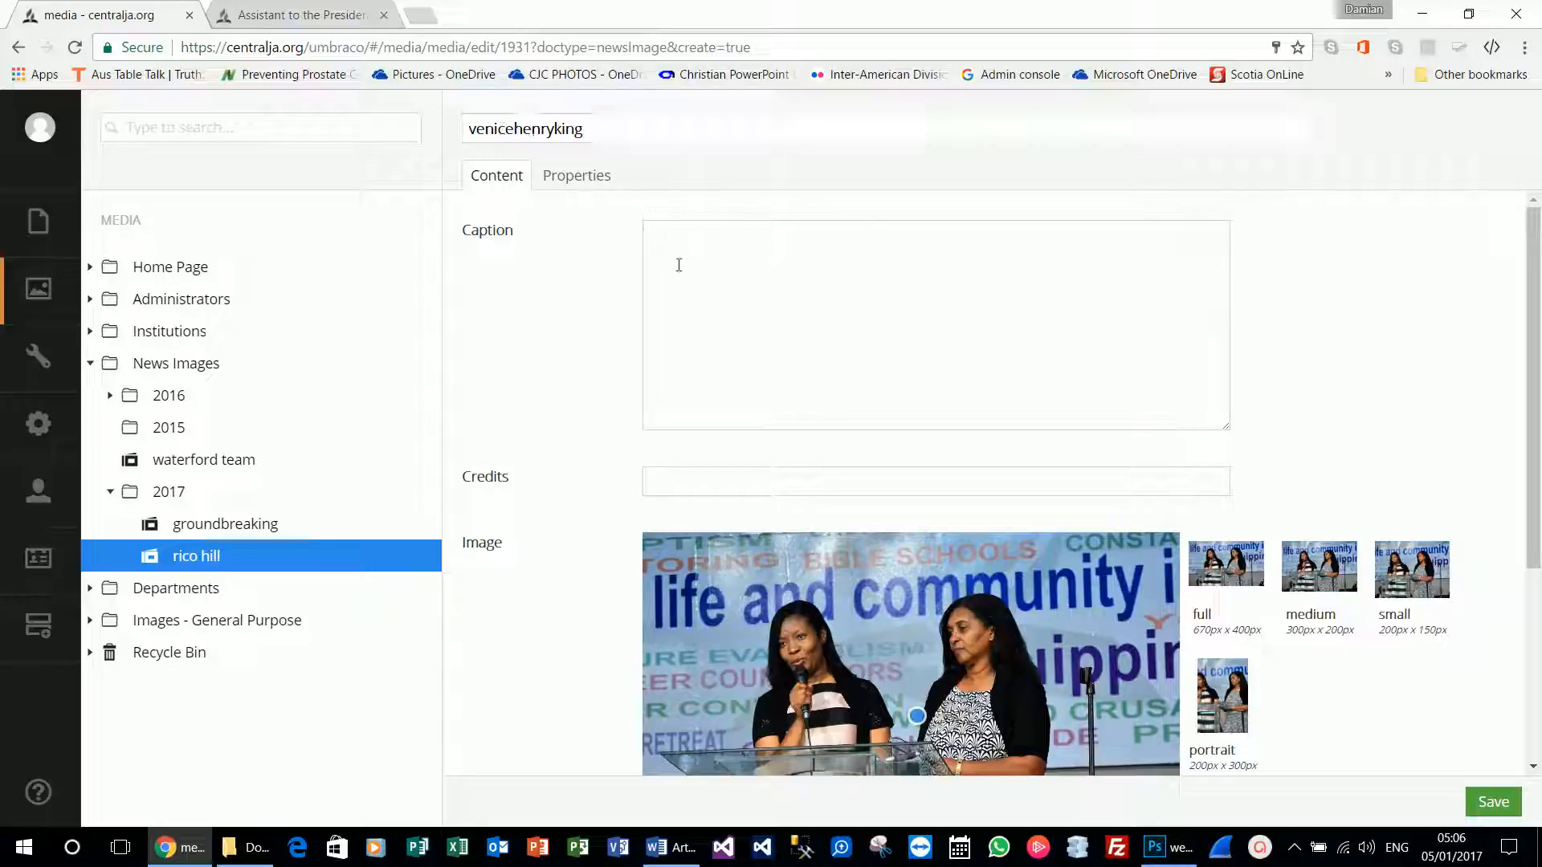
{"action": "left_click", "coordinate": [675, 250]}
Open the captions file in Lifestyle Center Ground Breaking and copy the fourth caption for veniceandking.
{"action": "left_click", "coordinate": [247, 848]}
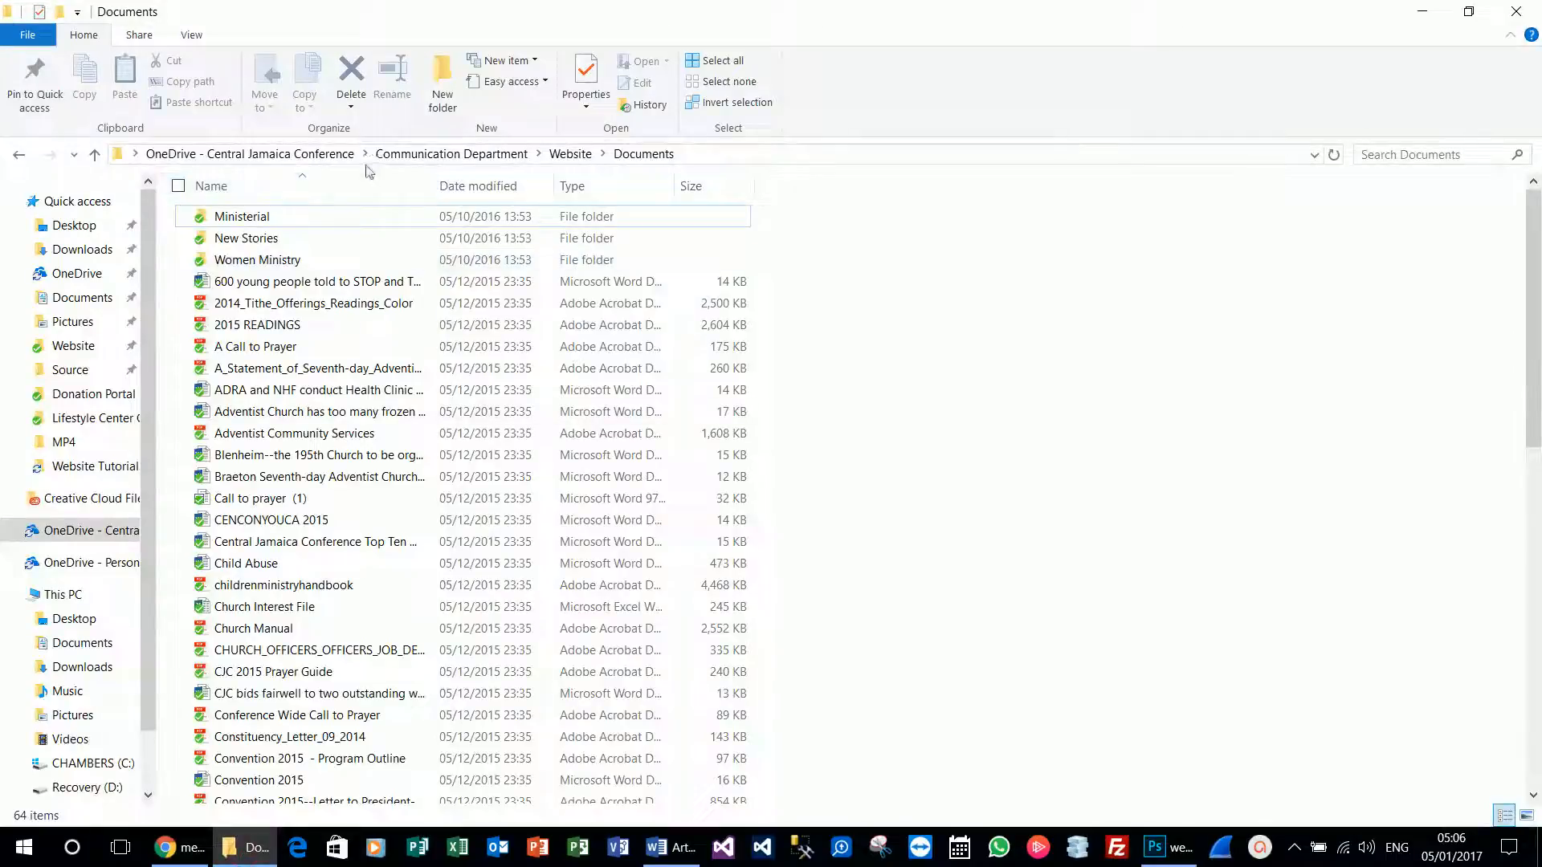
{"action": "left_click", "coordinate": [589, 157]}
{"action": "double_click", "coordinate": [249, 217]}
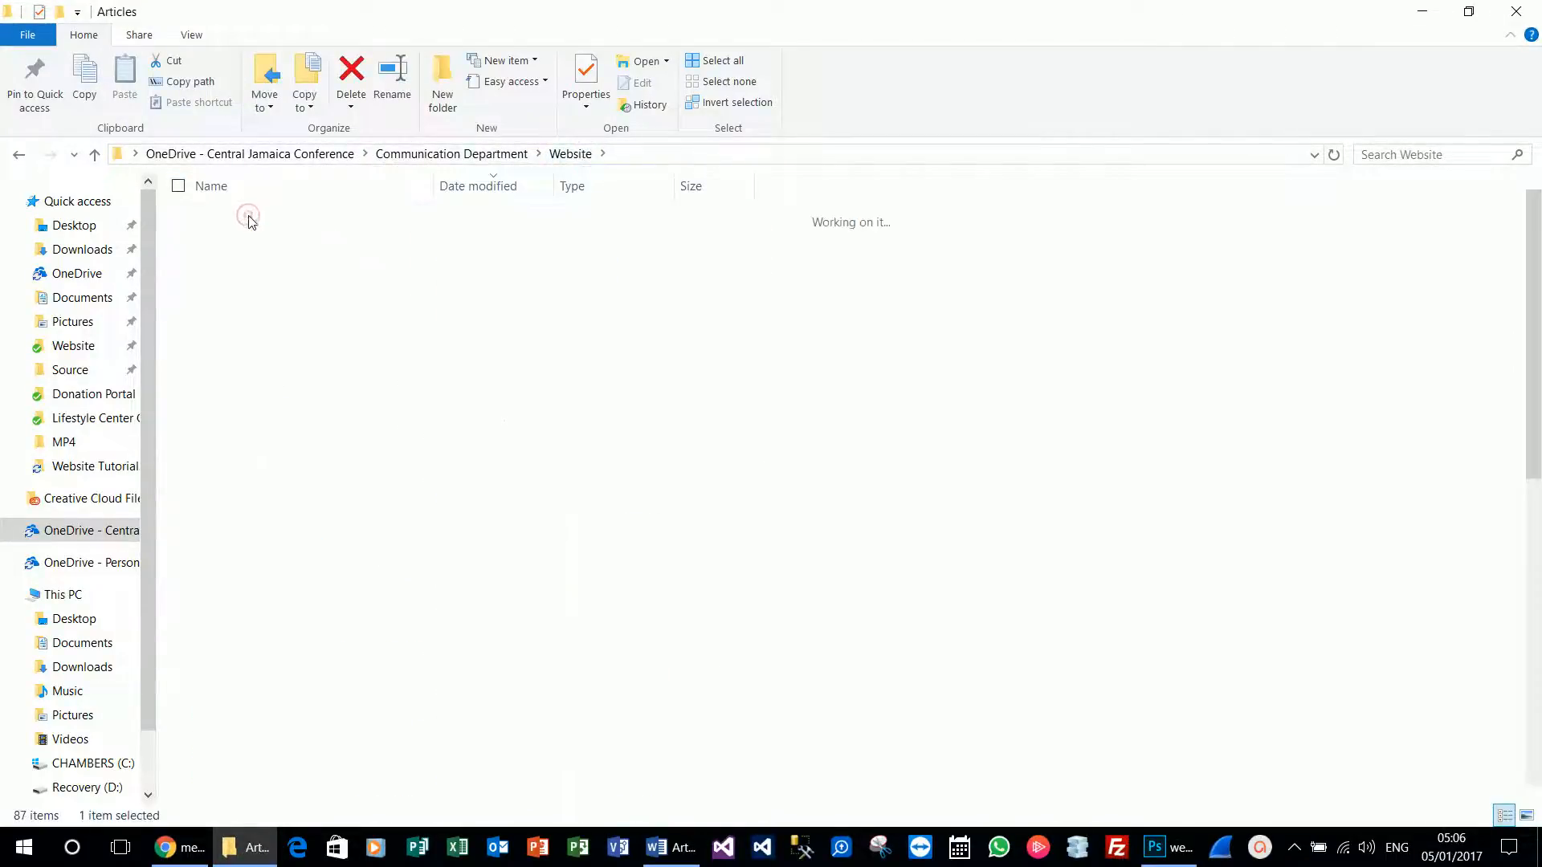
{"action": "left_click", "coordinate": [259, 569]}
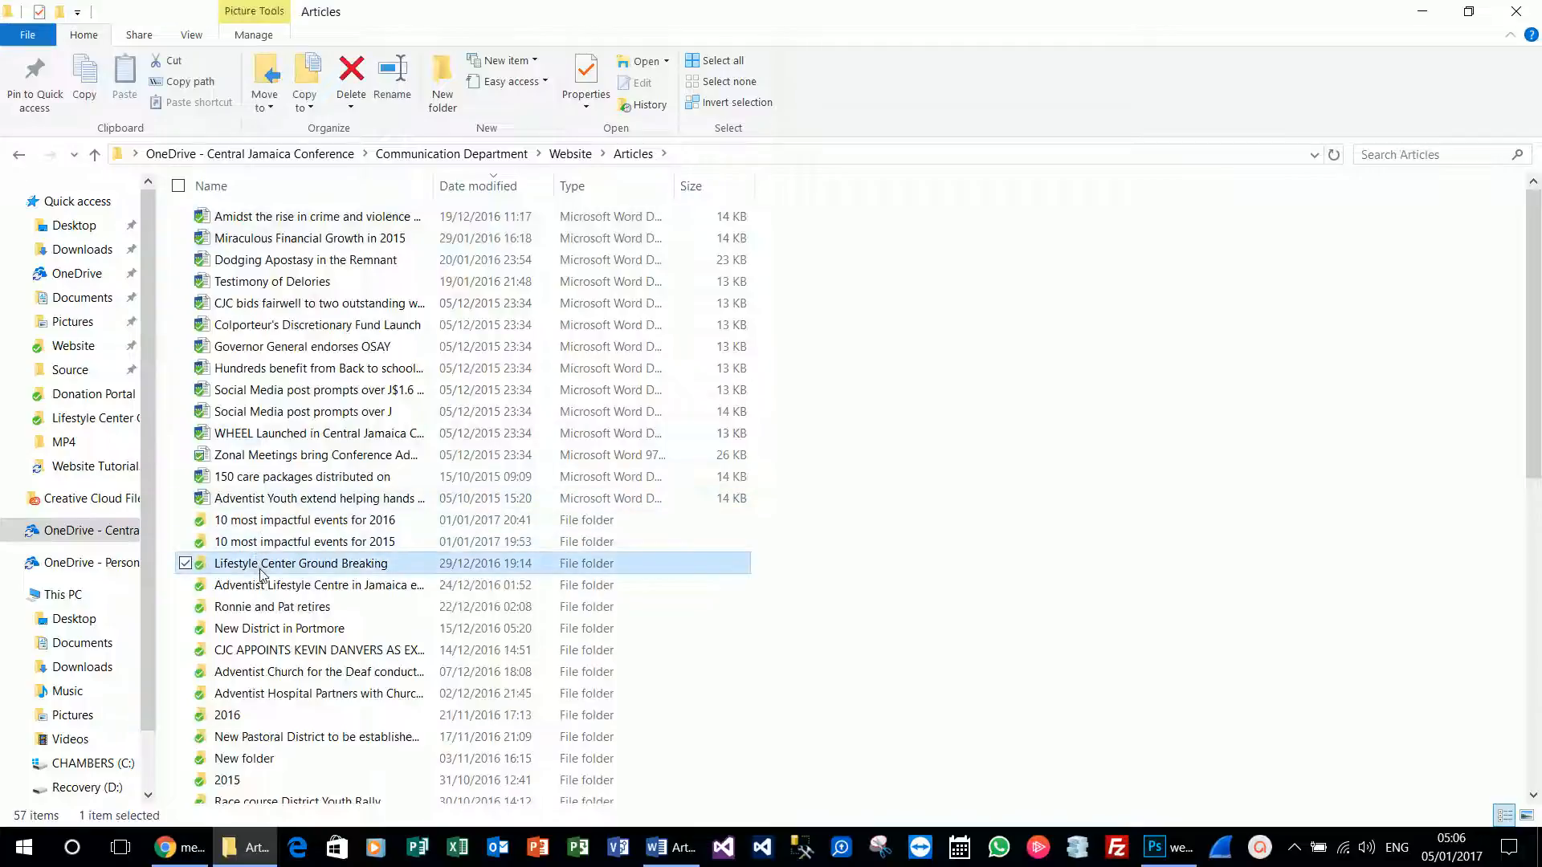
{"action": "double_click", "coordinate": [259, 568]}
{"action": "left_click", "coordinate": [343, 251]}
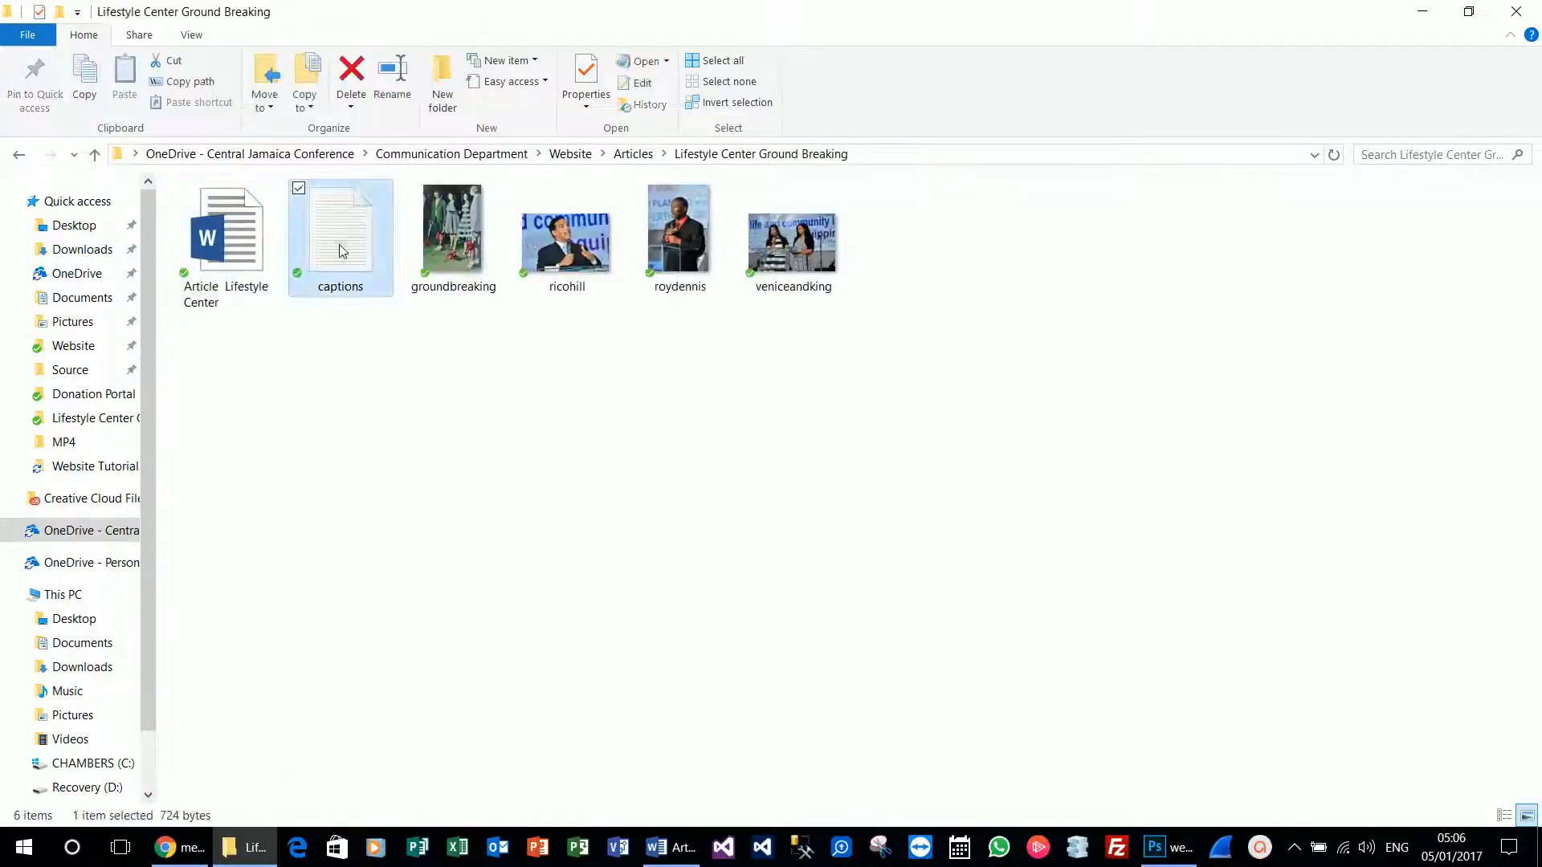
{"action": "double_click", "coordinate": [343, 250]}
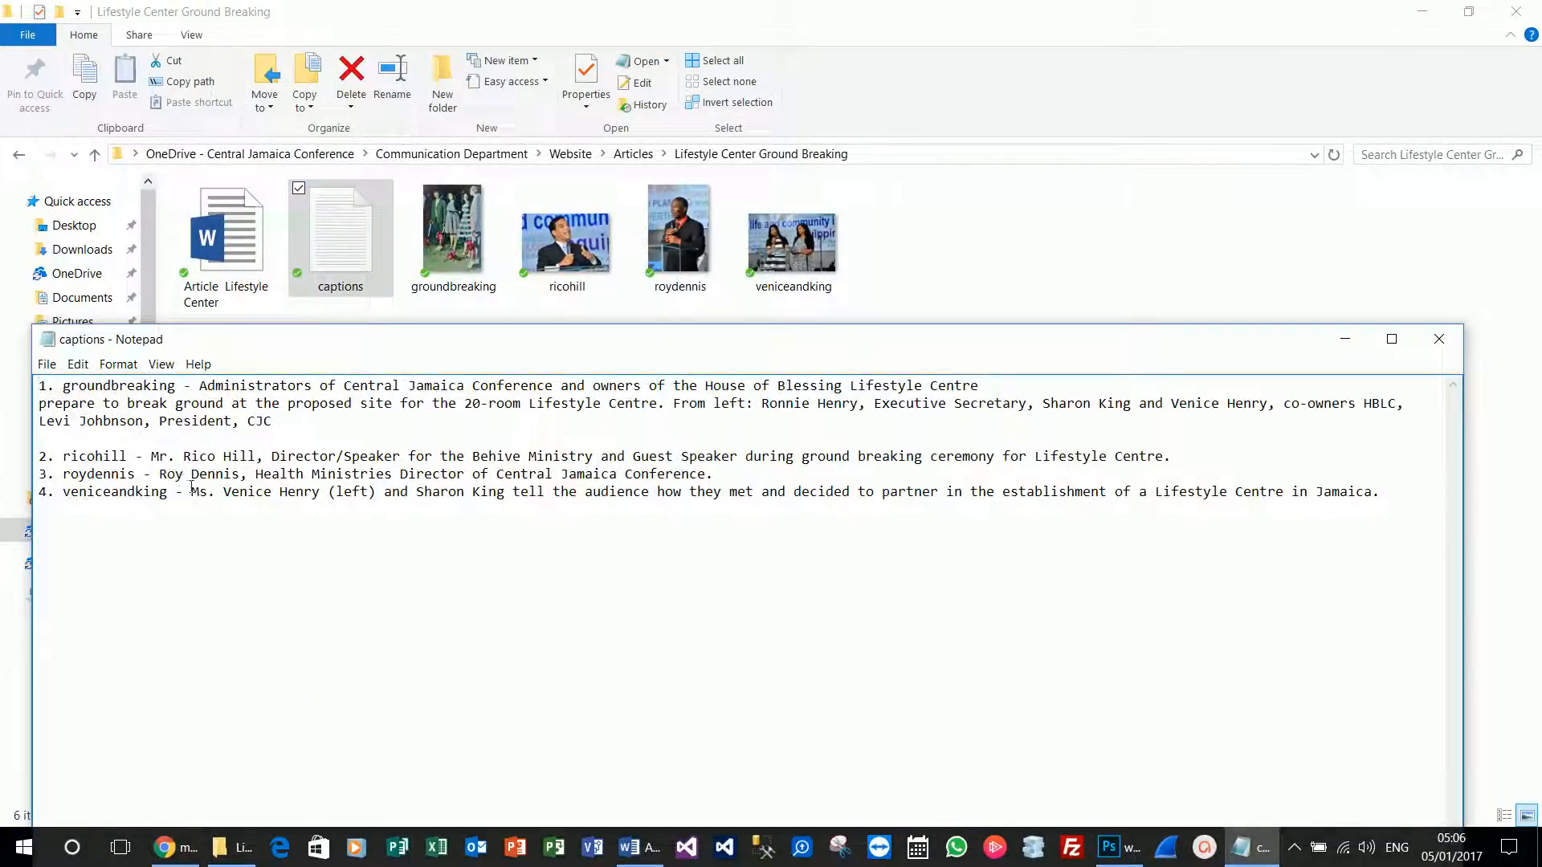
{"action": "left_click_drag", "start_coordinate": [193, 491], "coordinate": [1408, 504]}
{"action": "key", "text": "ctrl+c"}
{"action": "left_click", "coordinate": [169, 847]}
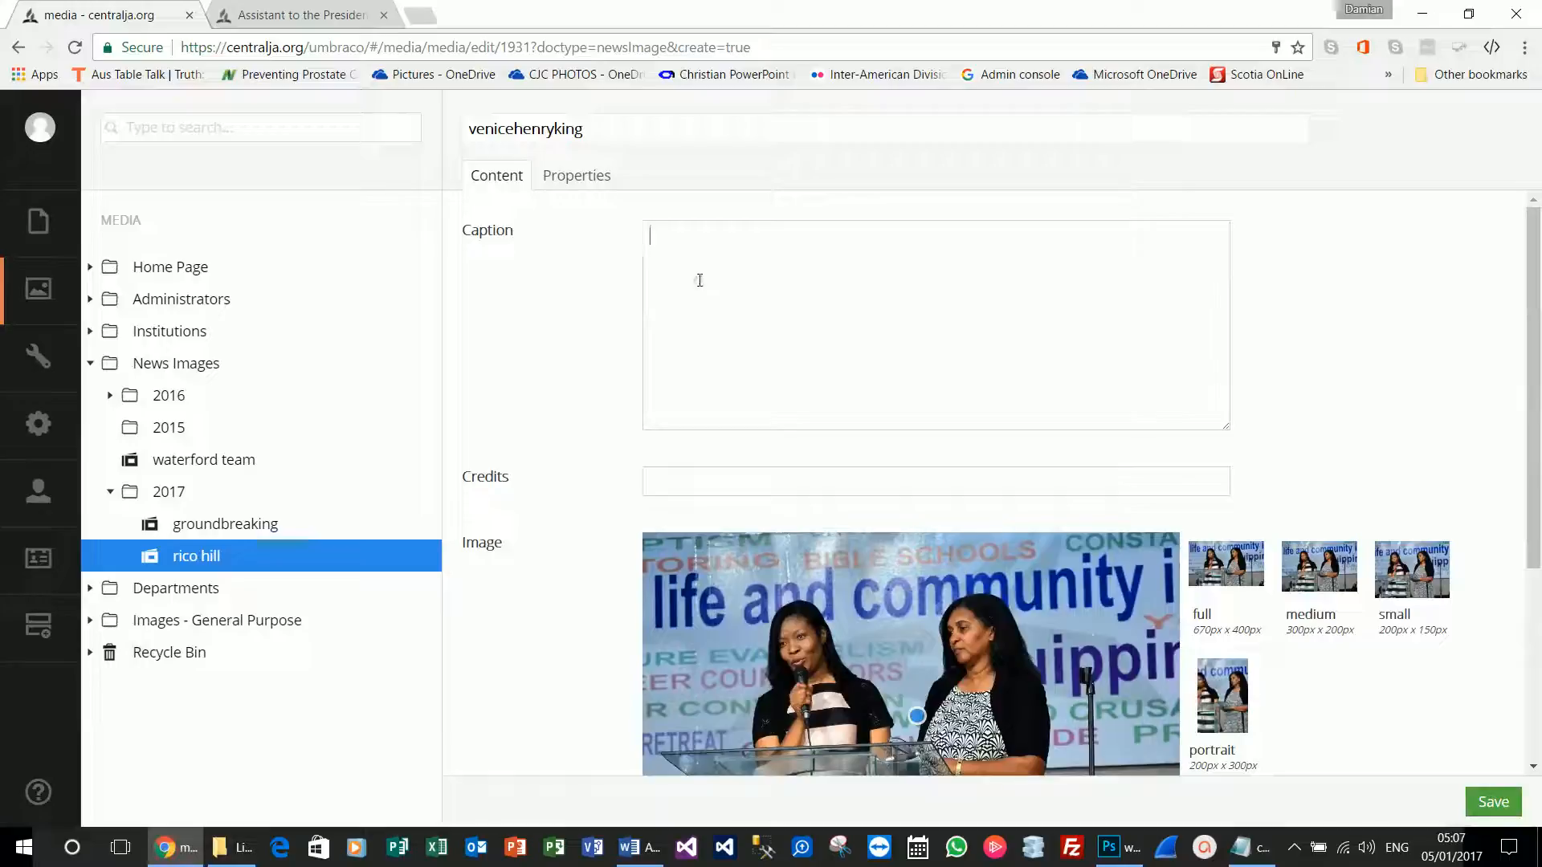
{"action": "key", "text": "ctrl+v"}
{"action": "left_click", "coordinate": [733, 478]}
{"action": "left_click", "coordinate": [706, 494]}
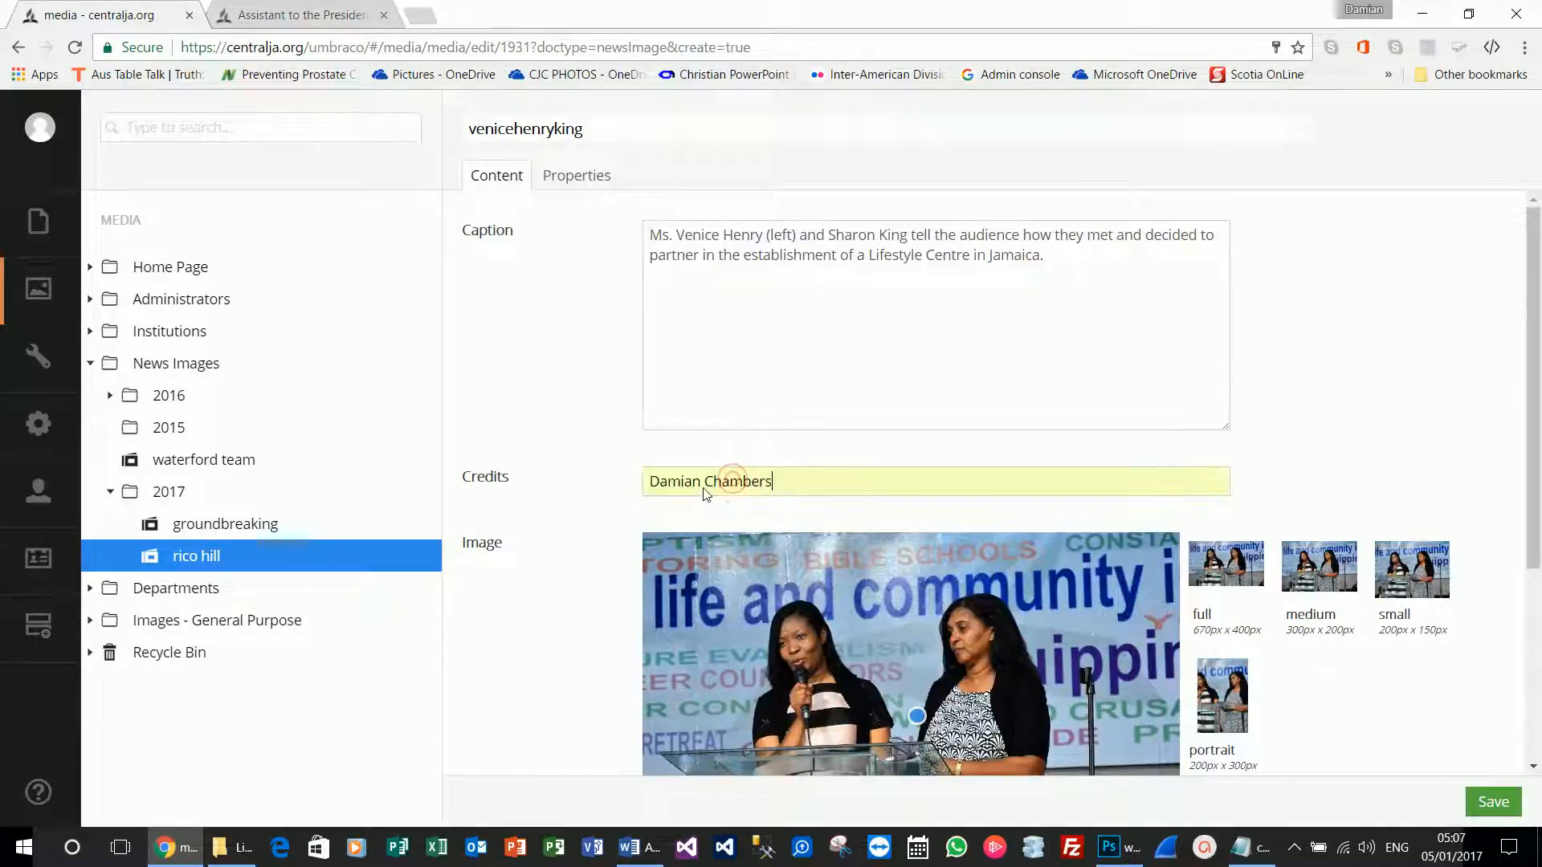
{"action": "left_click", "coordinate": [1493, 803]}
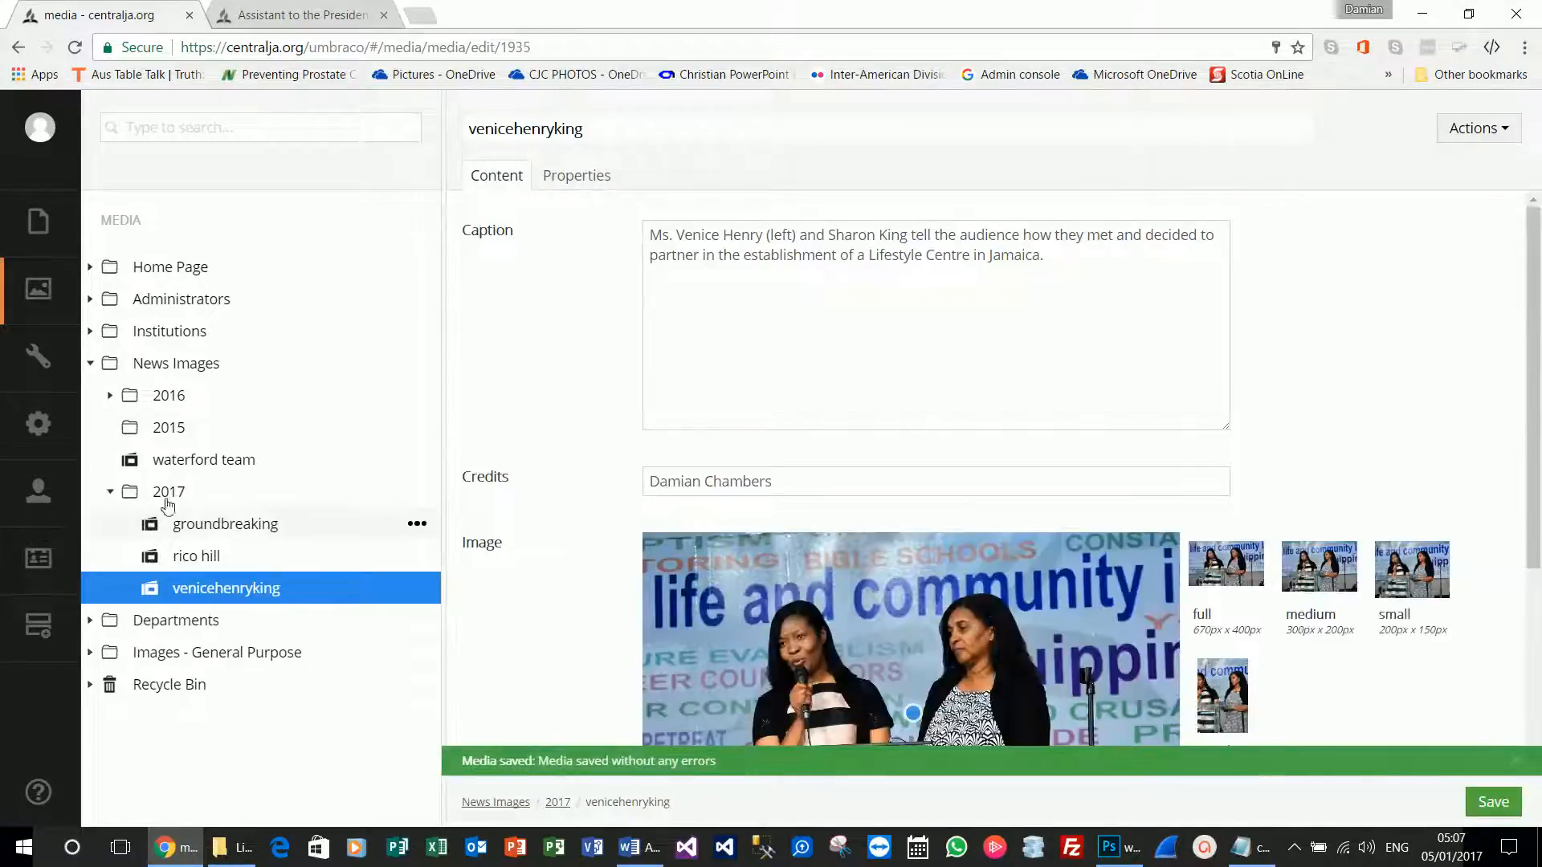
{"action": "left_click", "coordinate": [39, 224]}
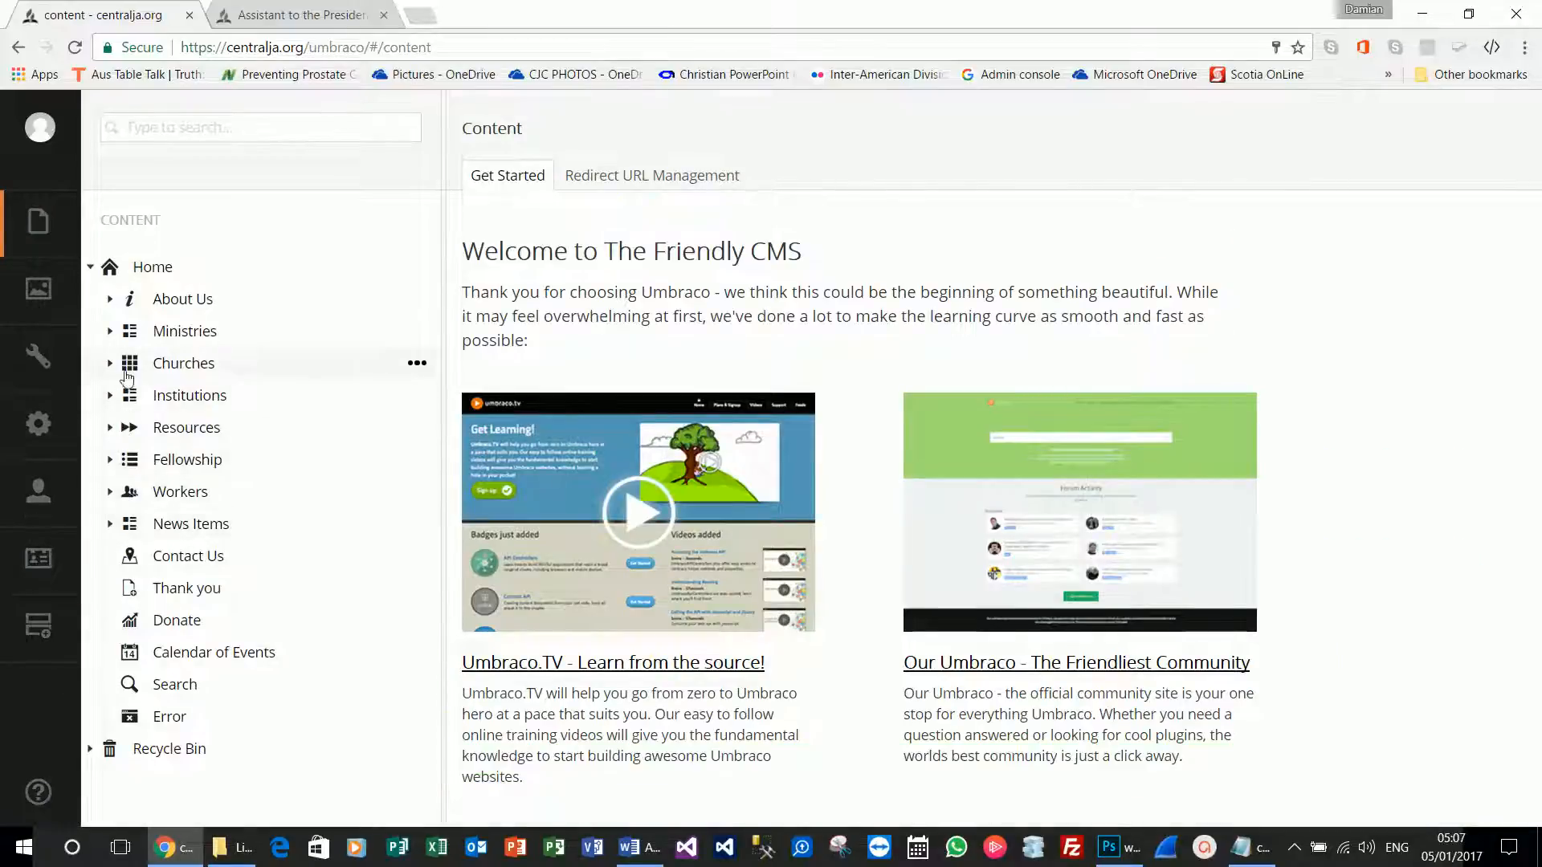
Start a new News Item under the News Items node.
{"action": "left_click", "coordinate": [111, 525]}
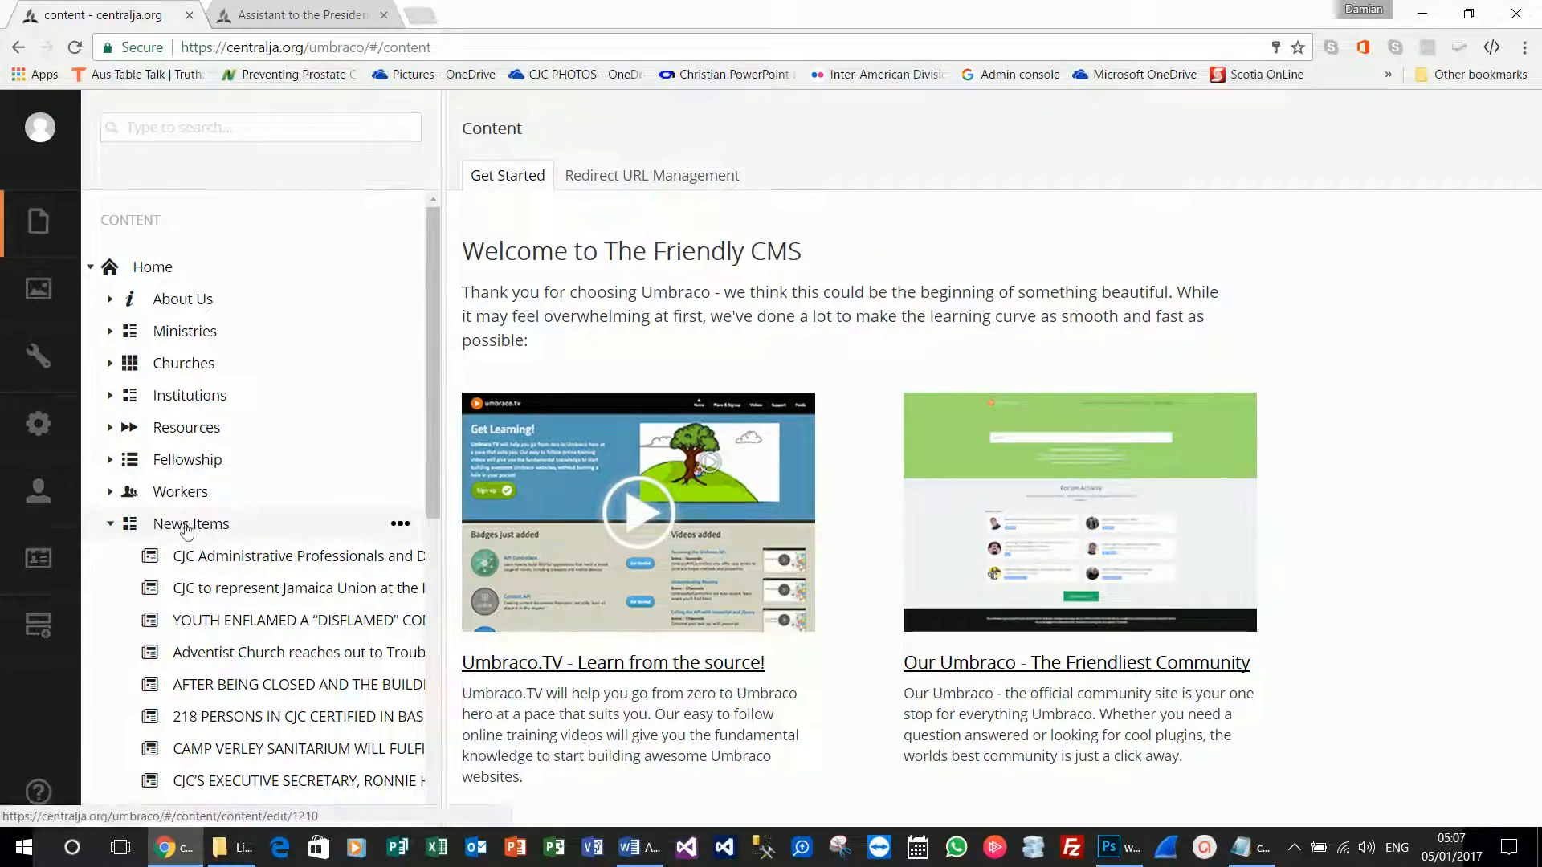
{"action": "left_click", "coordinate": [400, 525]}
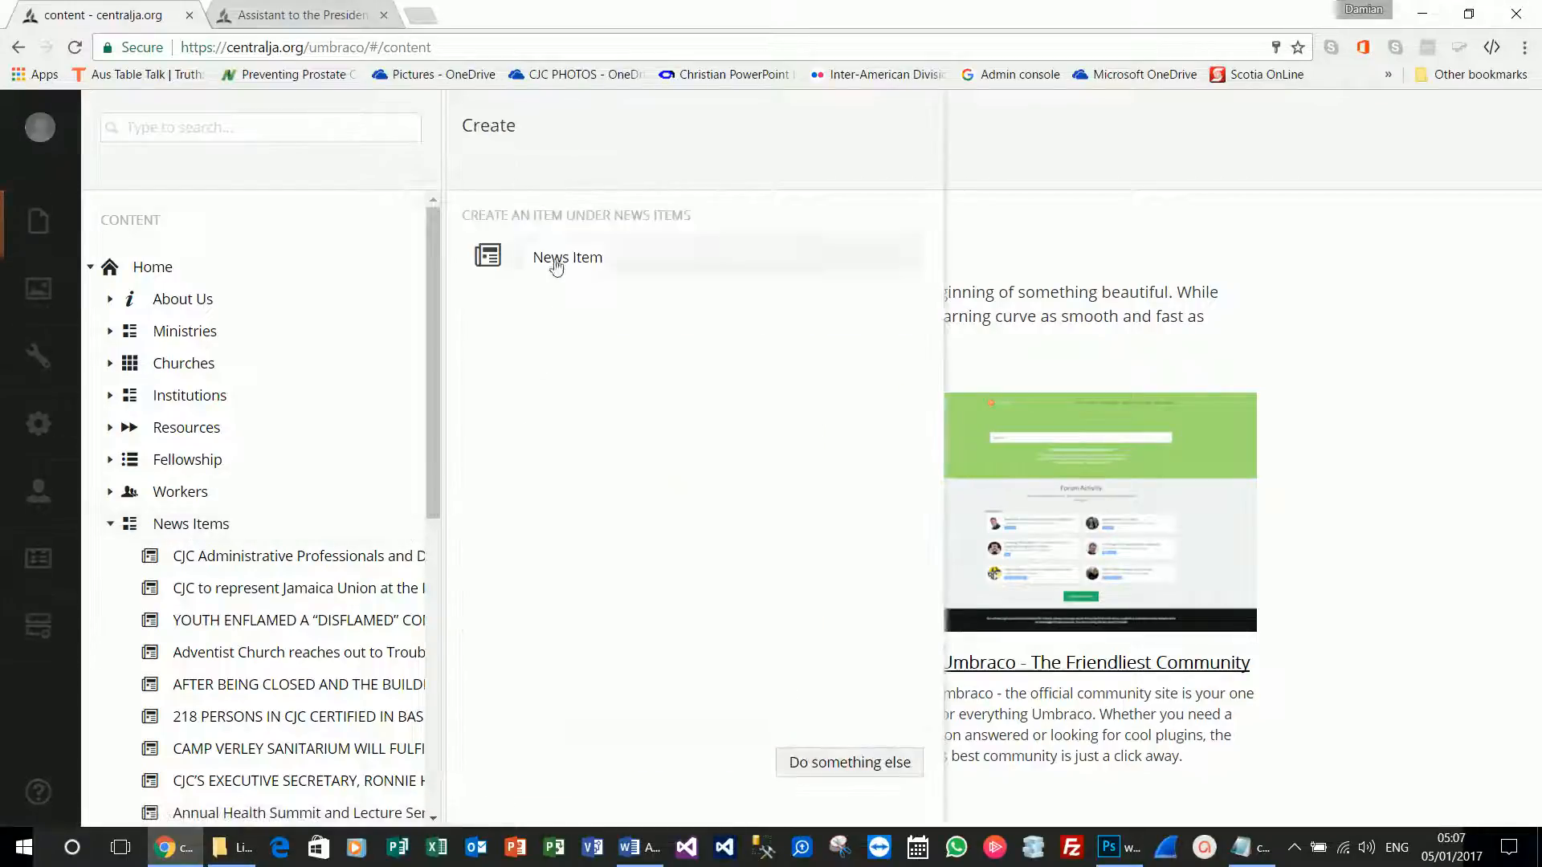
{"action": "left_click", "coordinate": [556, 261]}
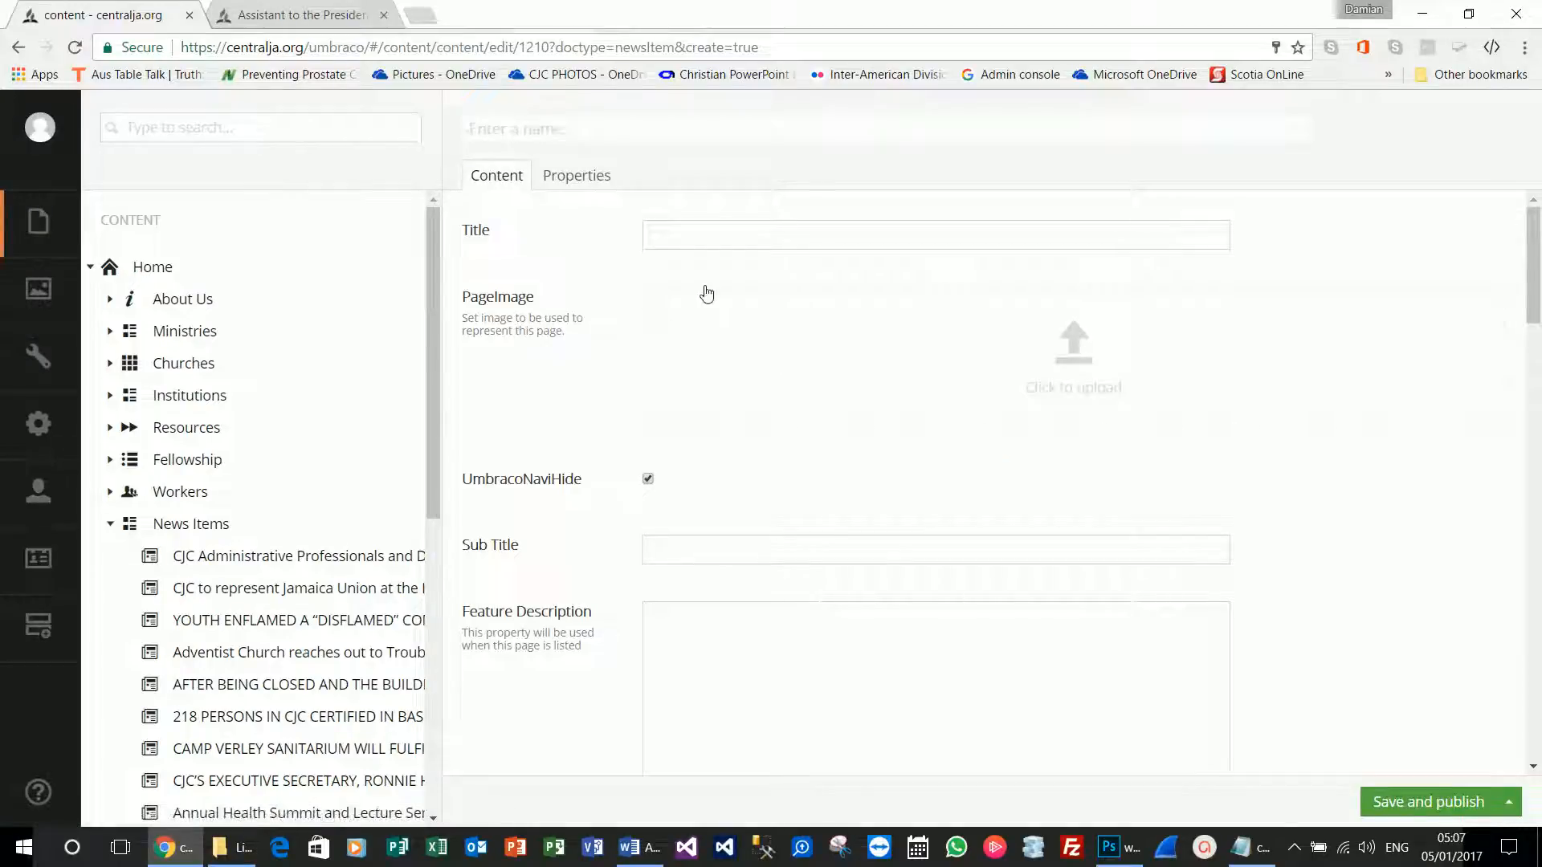
Use the Word article's Adventist Lifestyle Centre headline as the item's name and Title.
{"action": "left_click", "coordinate": [640, 846]}
{"action": "left_click", "coordinate": [424, 308]}
{"action": "key", "text": "ctrl+c"}
{"action": "key", "text": "alt+Tab"}
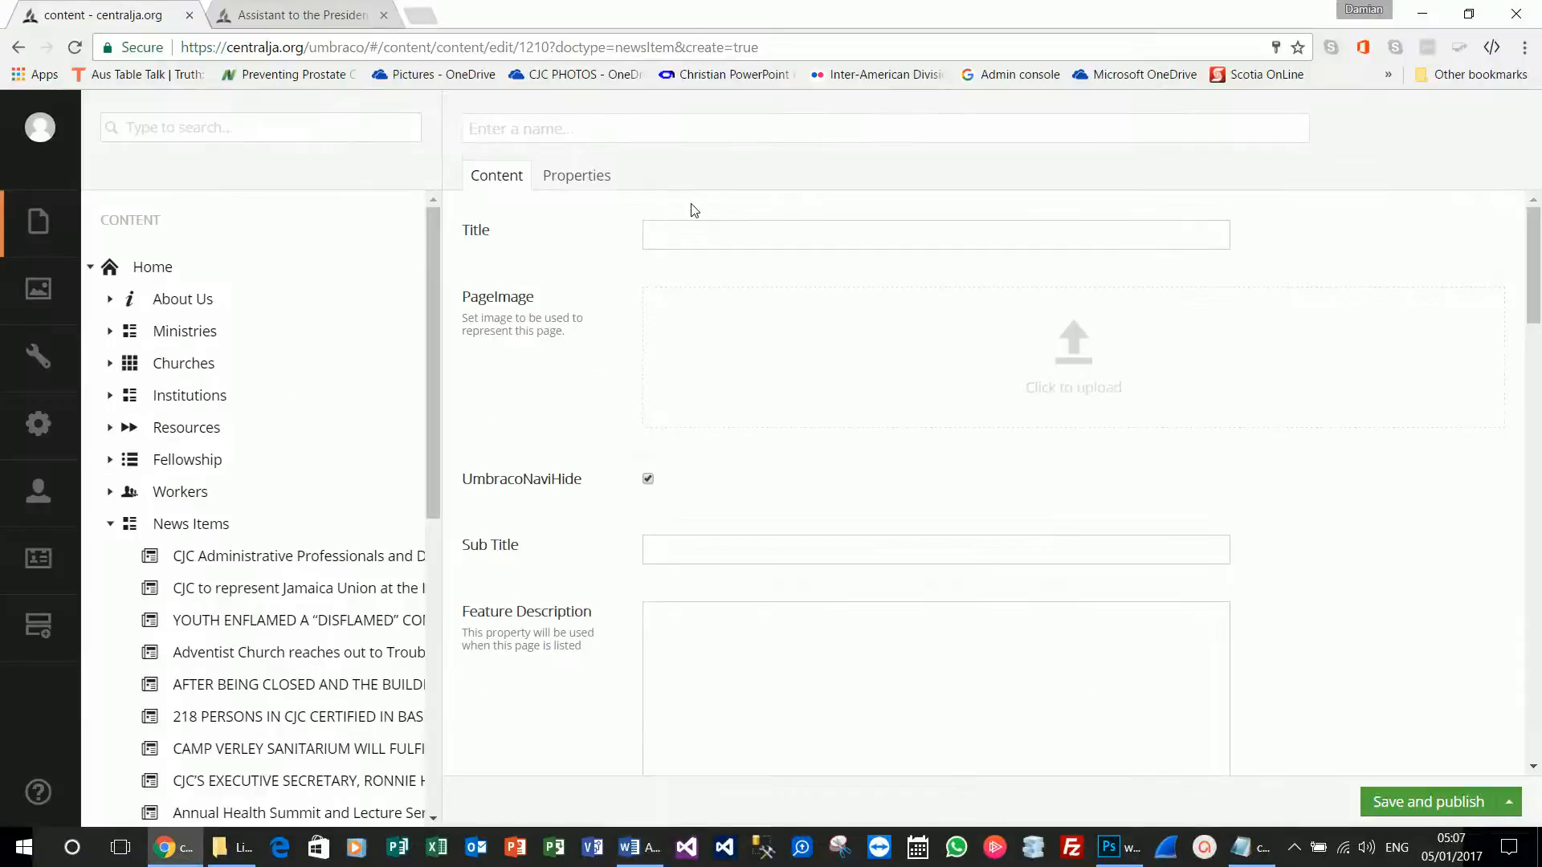
{"action": "key", "text": "ctrl+v"}
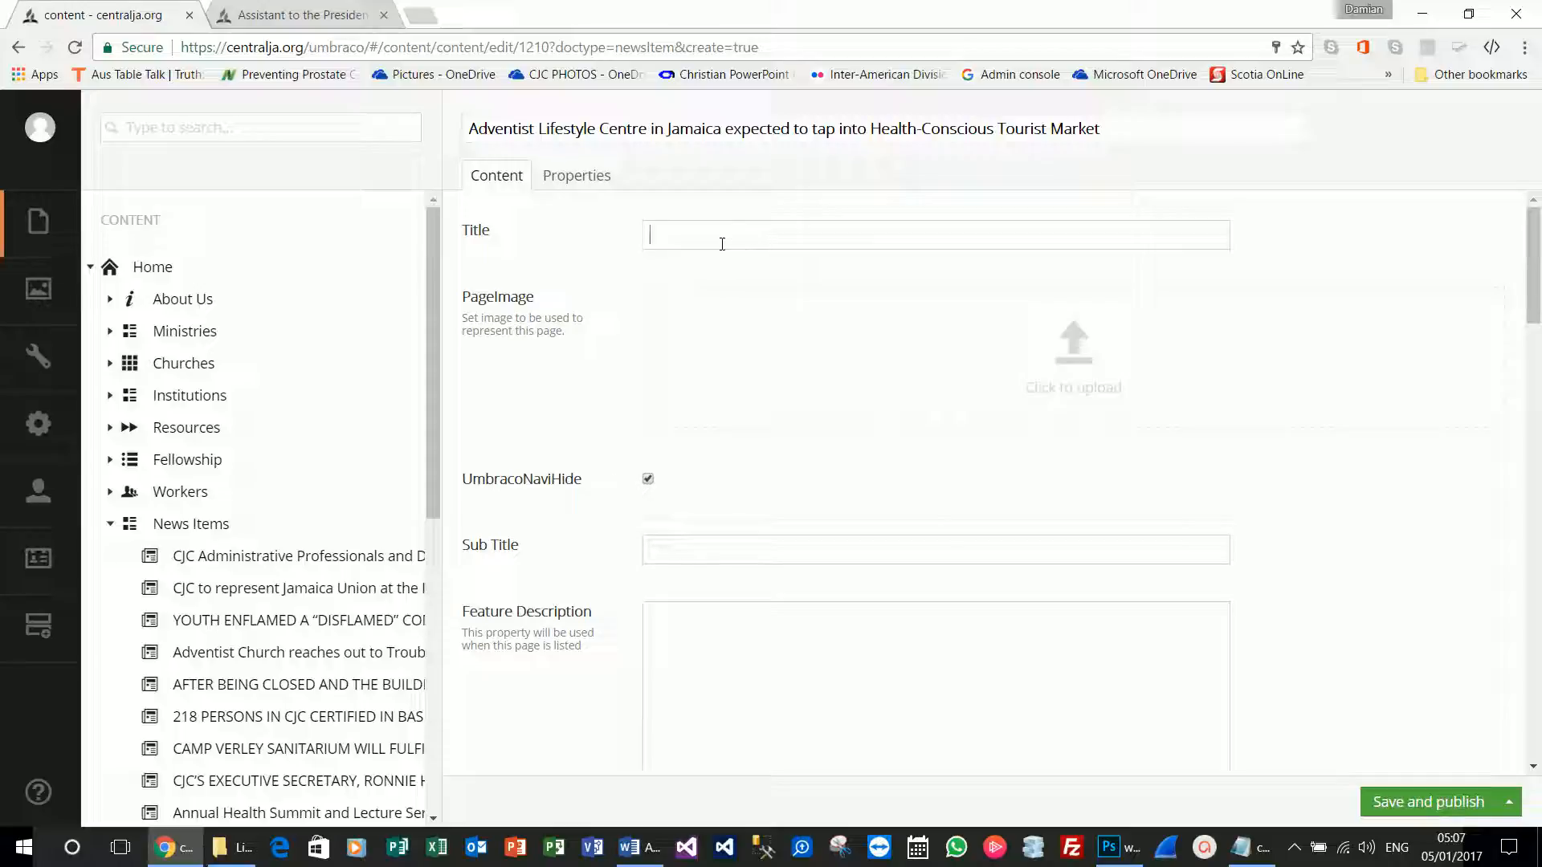
{"action": "key", "text": "ctrl+v"}
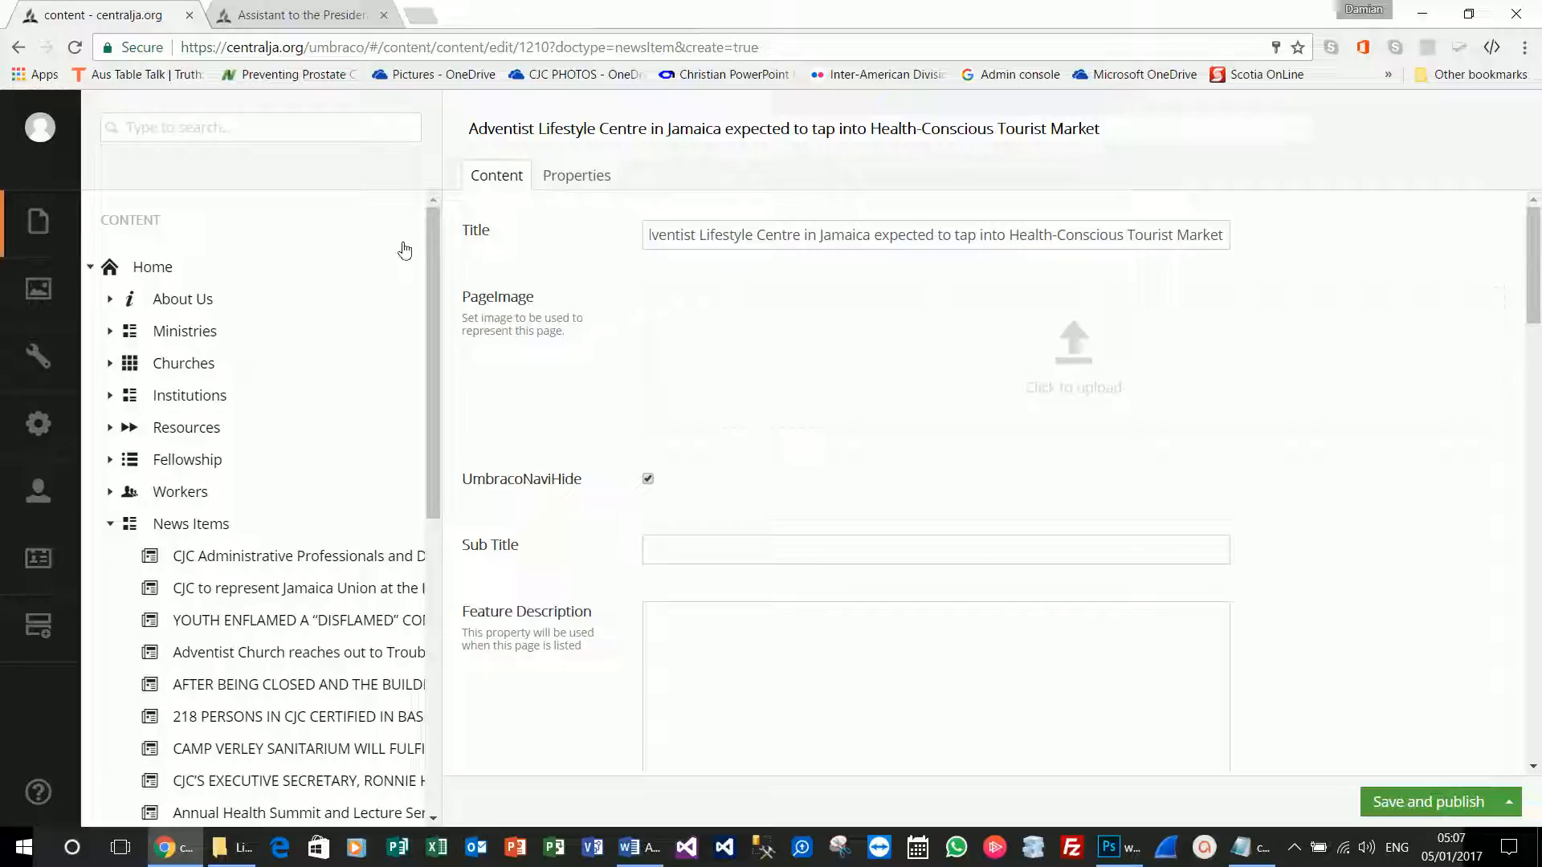
{"action": "left_click", "coordinate": [282, 12]}
{"action": "left_click", "coordinate": [281, 218]}
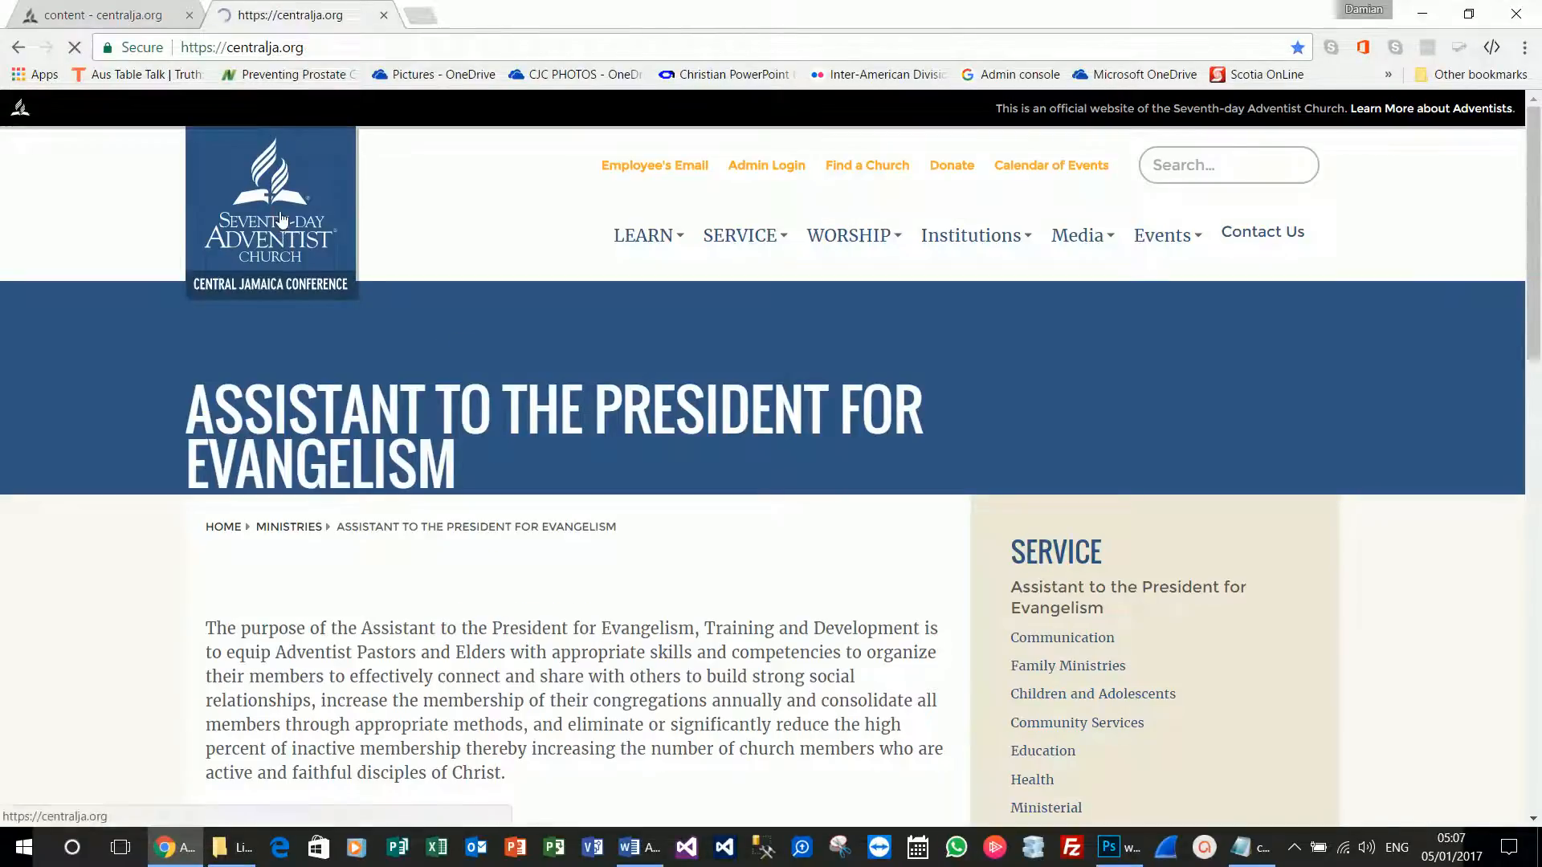
Paste the article's opening Camp Verley groundbreaking paragraph from Word into the Summary field.
{"action": "scroll", "coordinate": [549, 444], "scroll_direction": "down", "scroll_amount": 13}
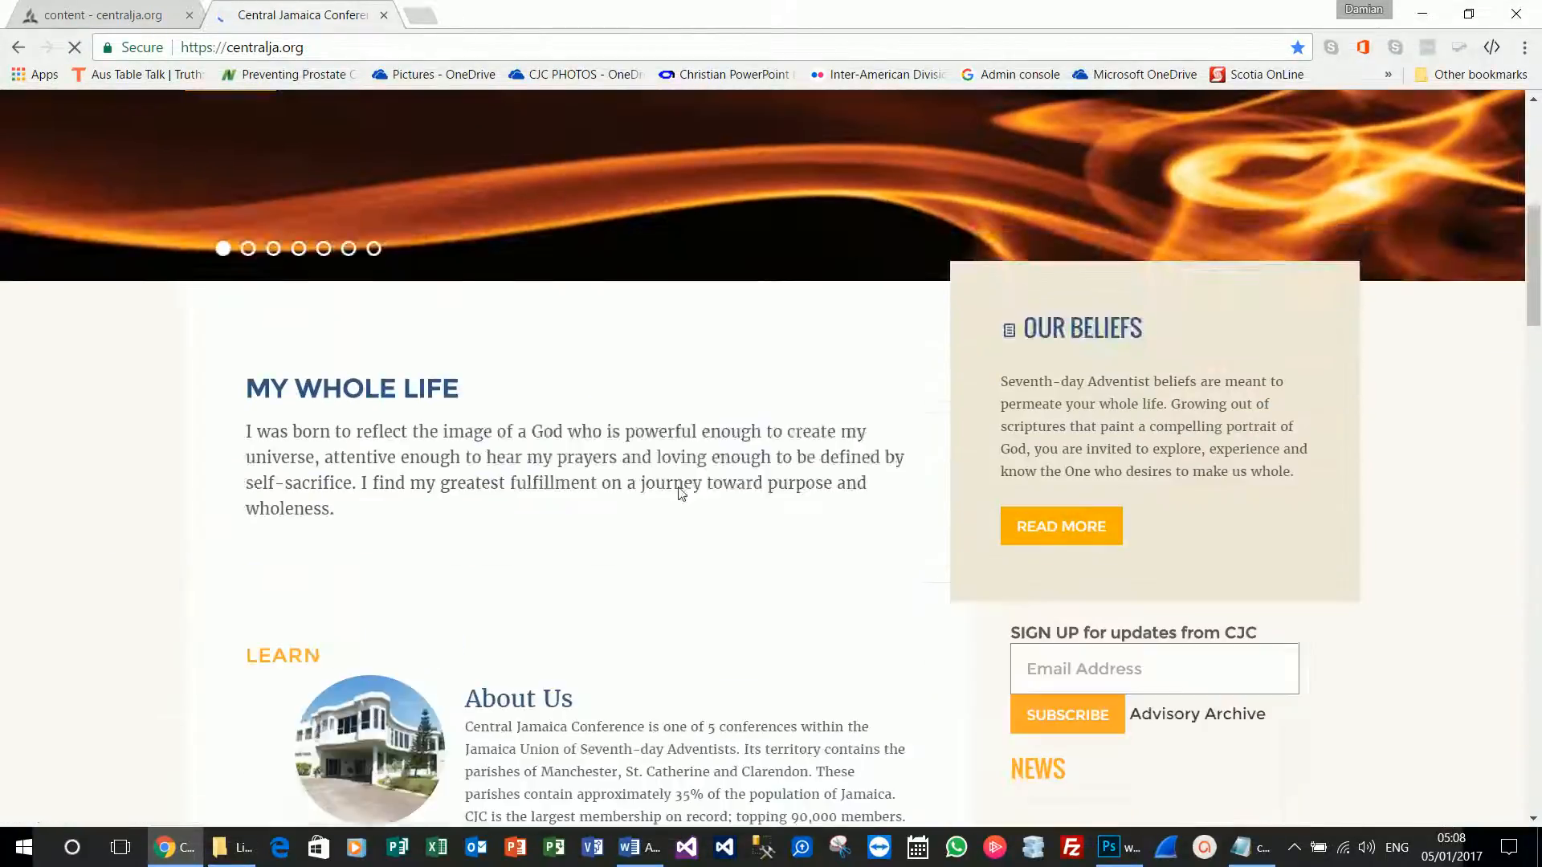
{"action": "key", "text": "ctrl+shift+Tab"}
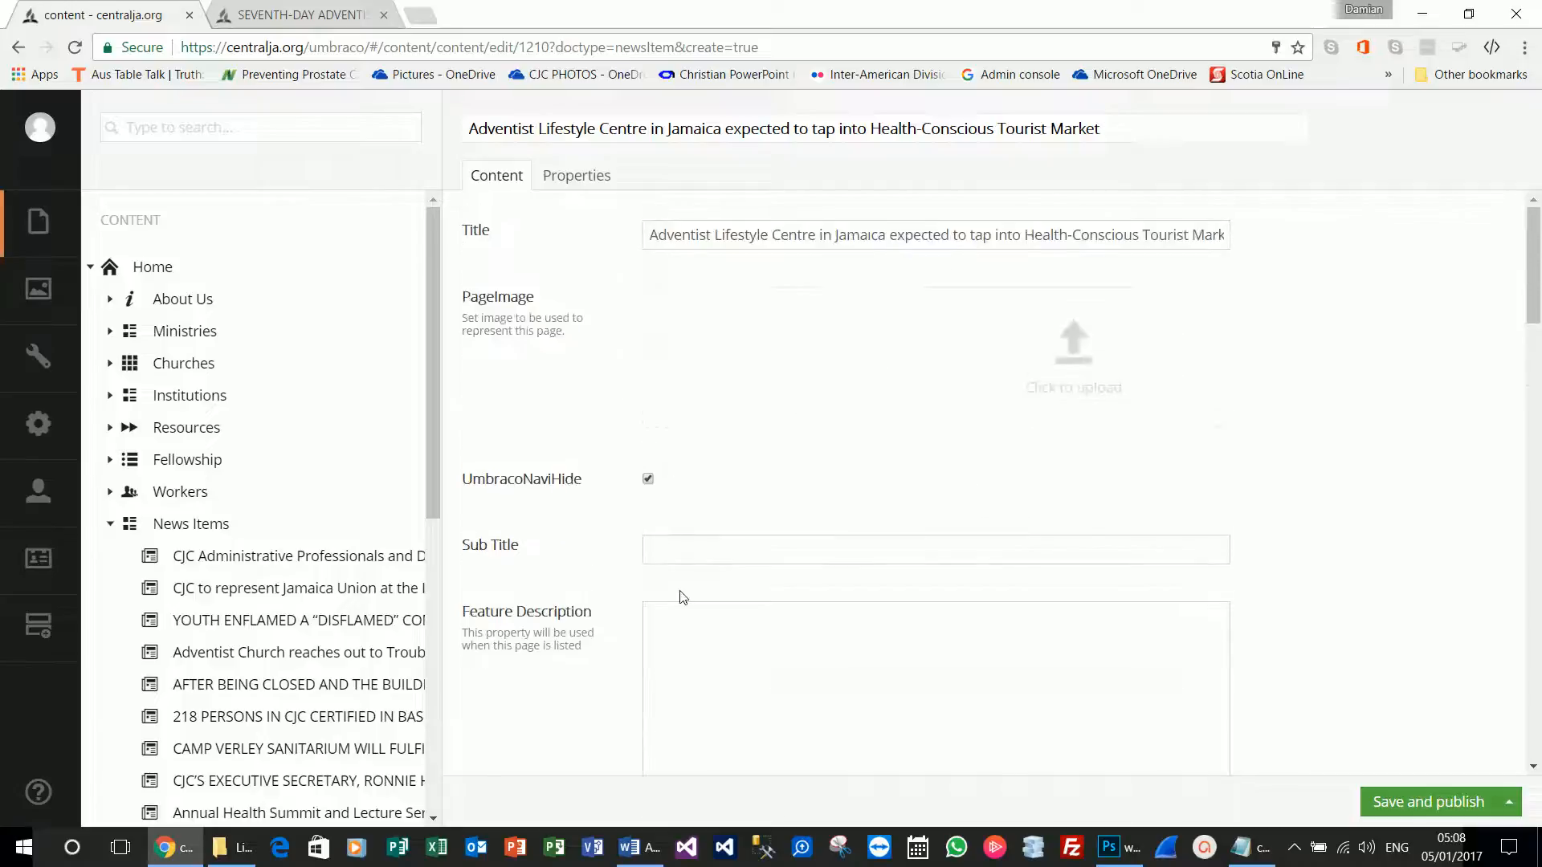
{"action": "scroll", "coordinate": [682, 598], "scroll_direction": "down", "scroll_amount": 3}
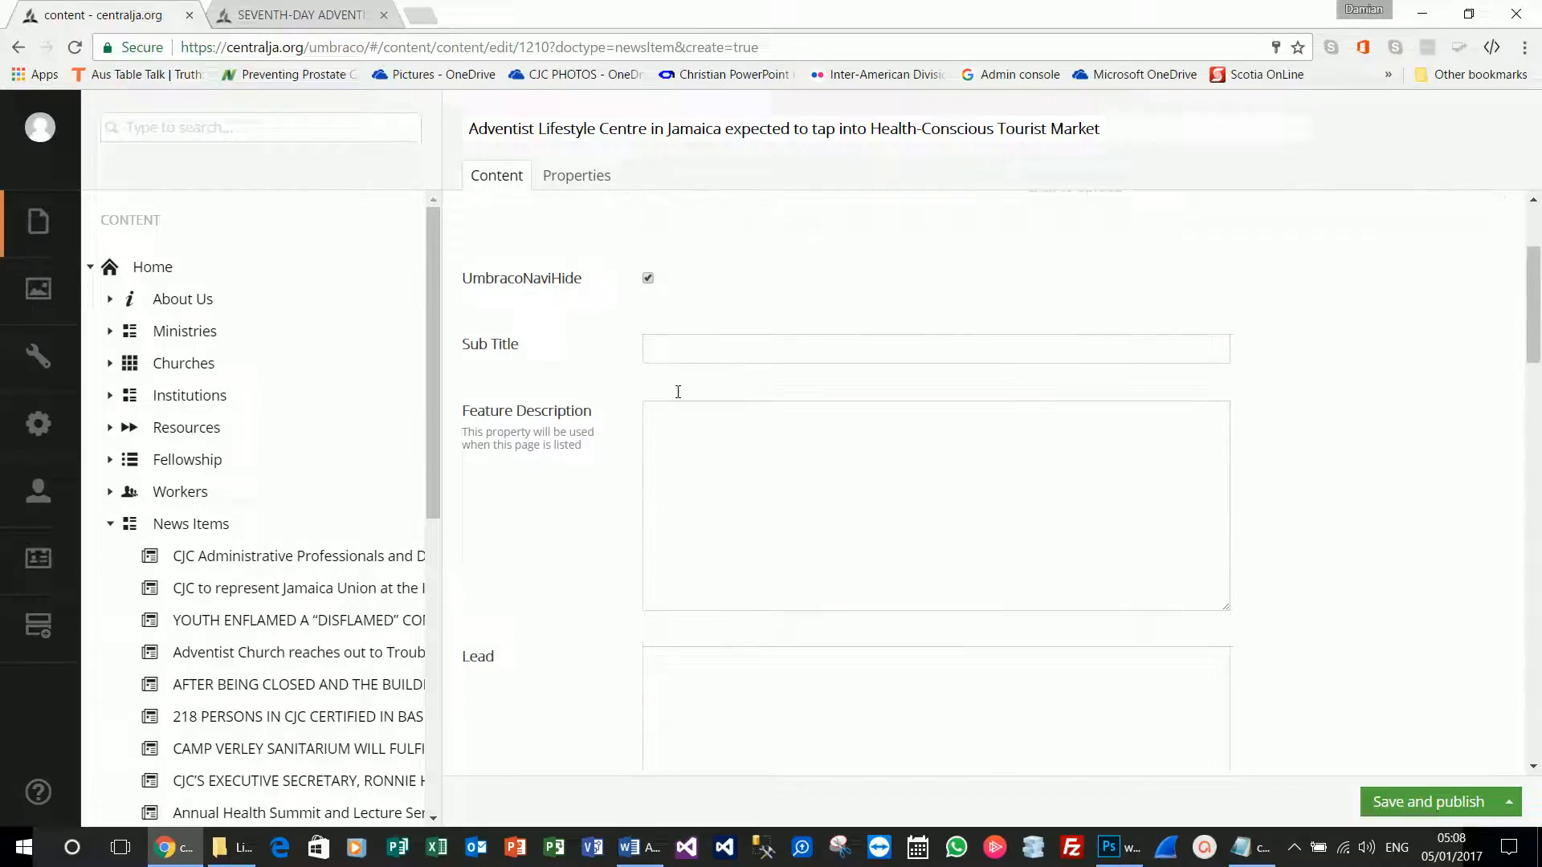
{"action": "scroll", "coordinate": [689, 479], "scroll_direction": "down", "scroll_amount": 1}
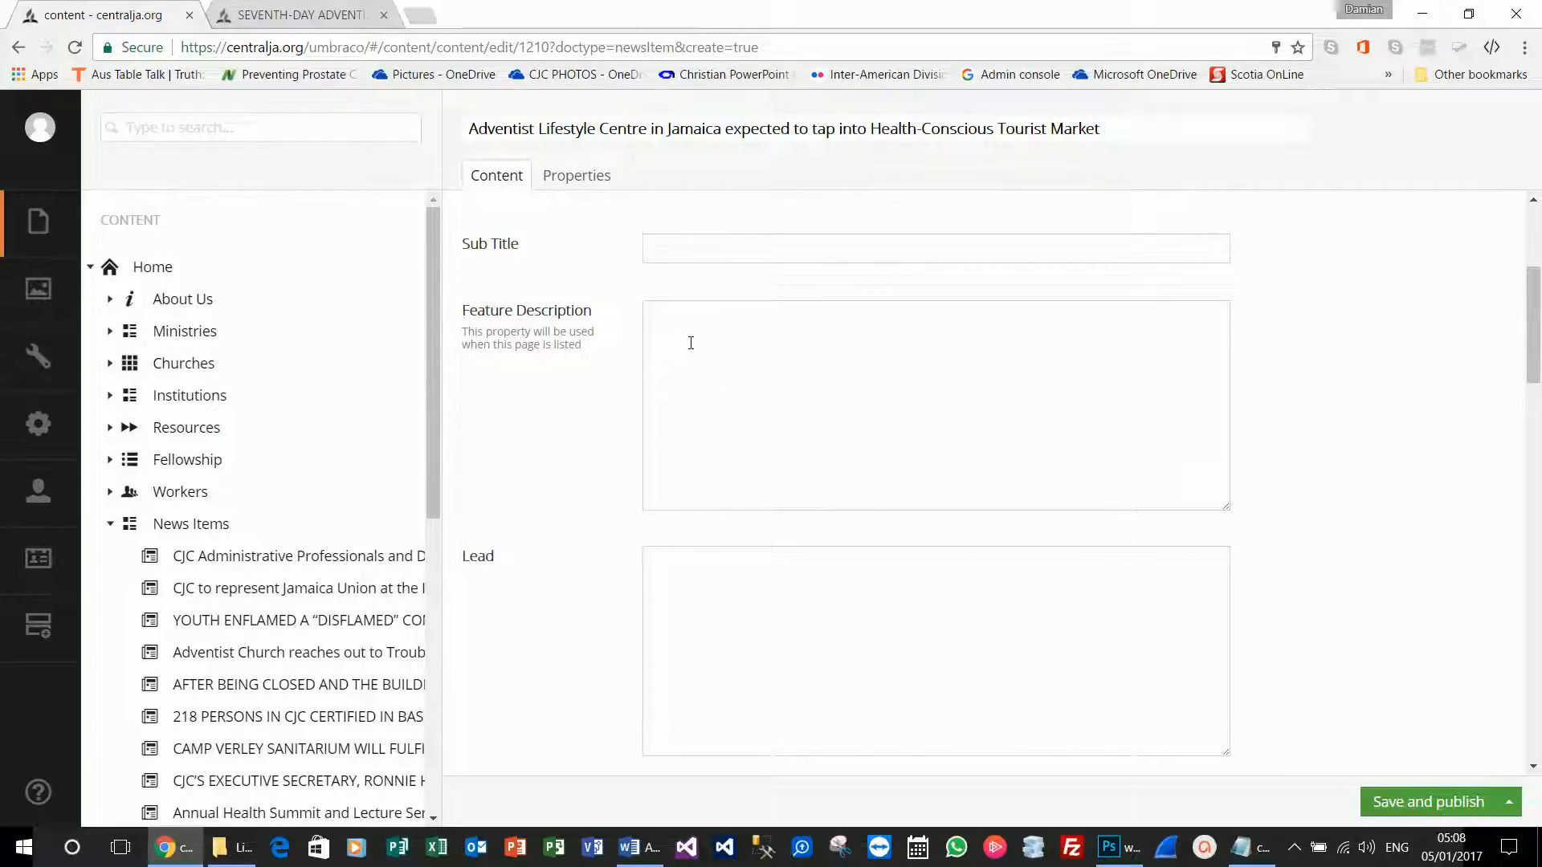
{"action": "scroll", "coordinate": [689, 361], "scroll_direction": "down", "scroll_amount": 4}
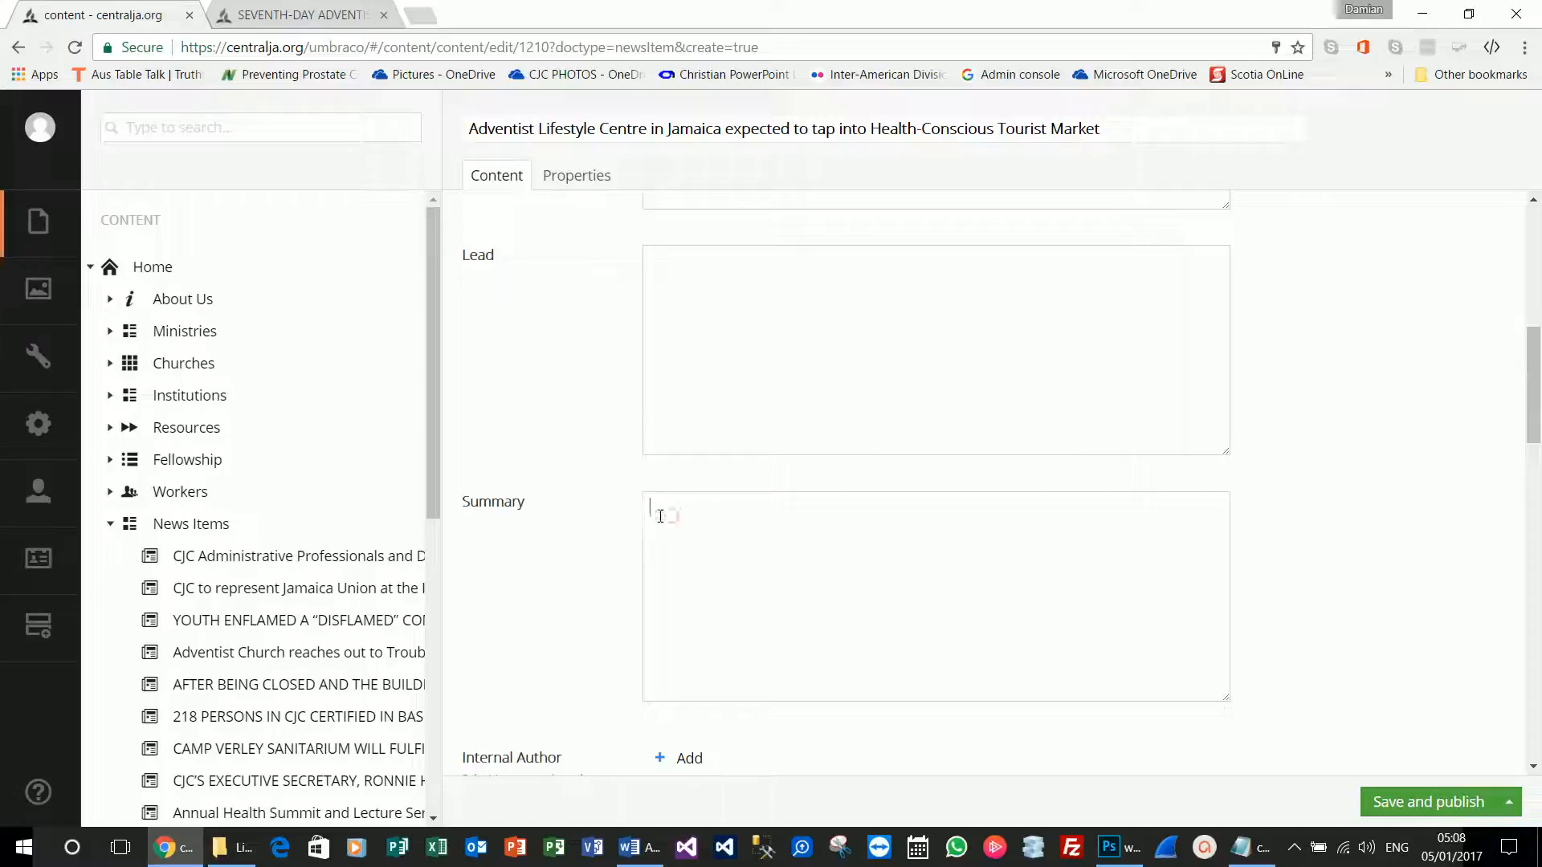
{"action": "scroll", "coordinate": [700, 429], "scroll_direction": "down", "scroll_amount": 1}
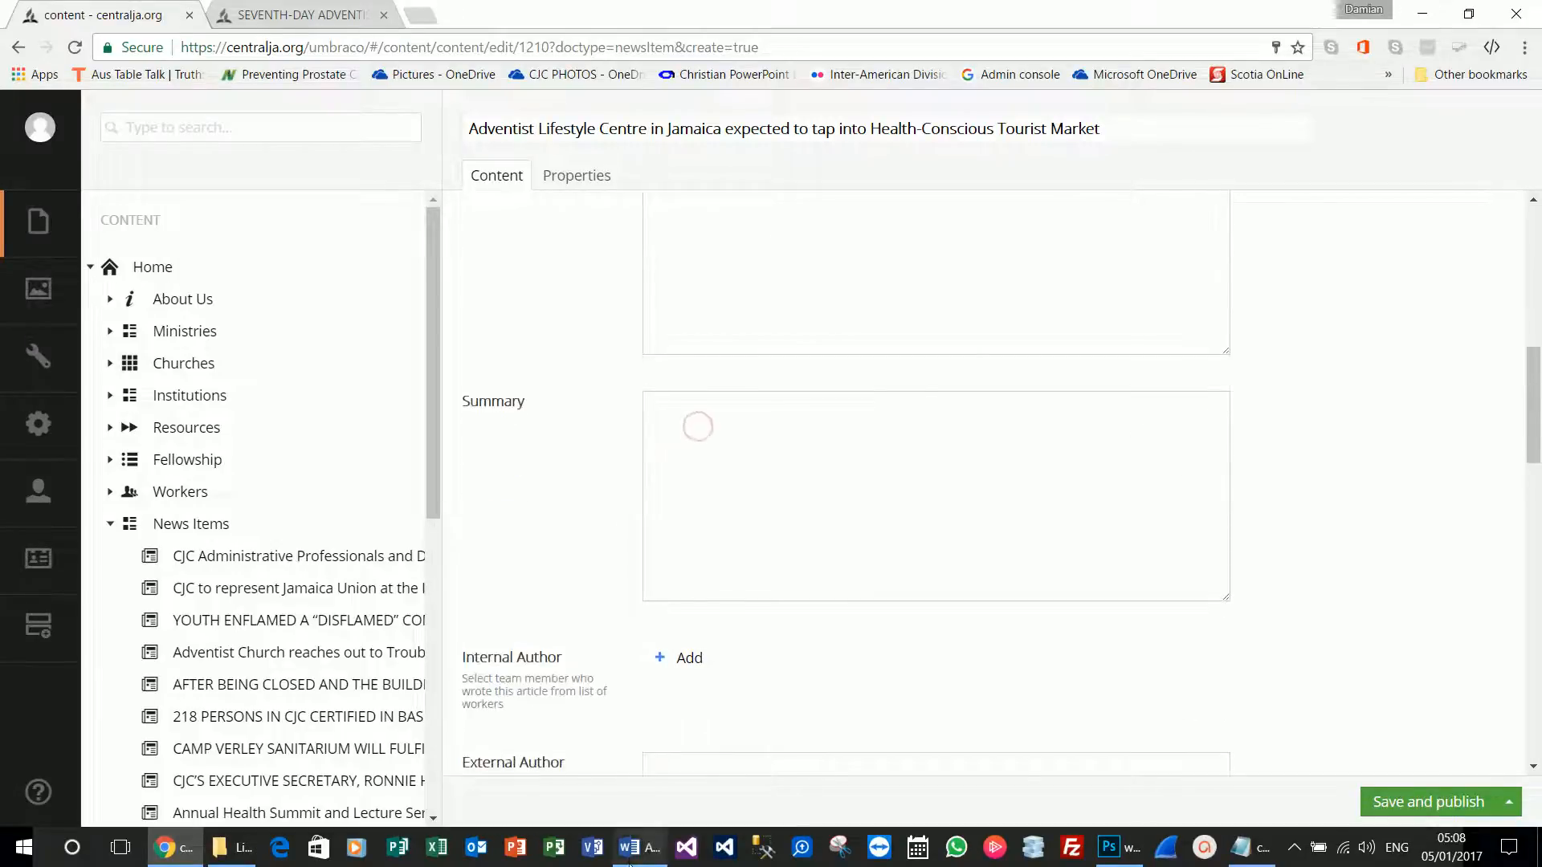
{"action": "key", "text": "alt+Tab"}
{"action": "left_click_drag", "start_coordinate": [675, 389], "coordinate": [448, 336]}
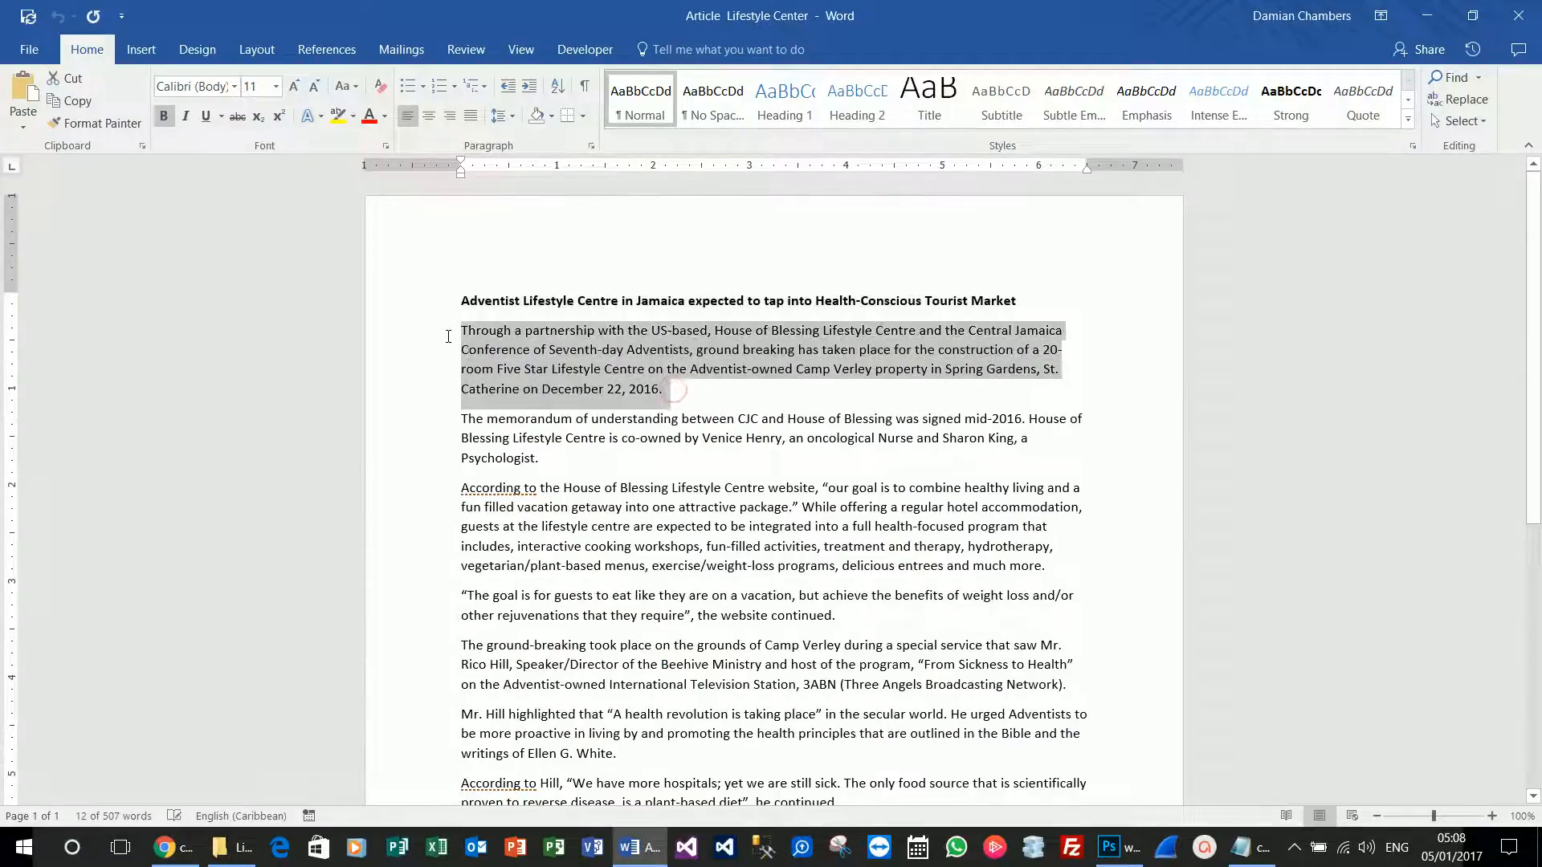
{"action": "key", "text": "alt+Tab"}
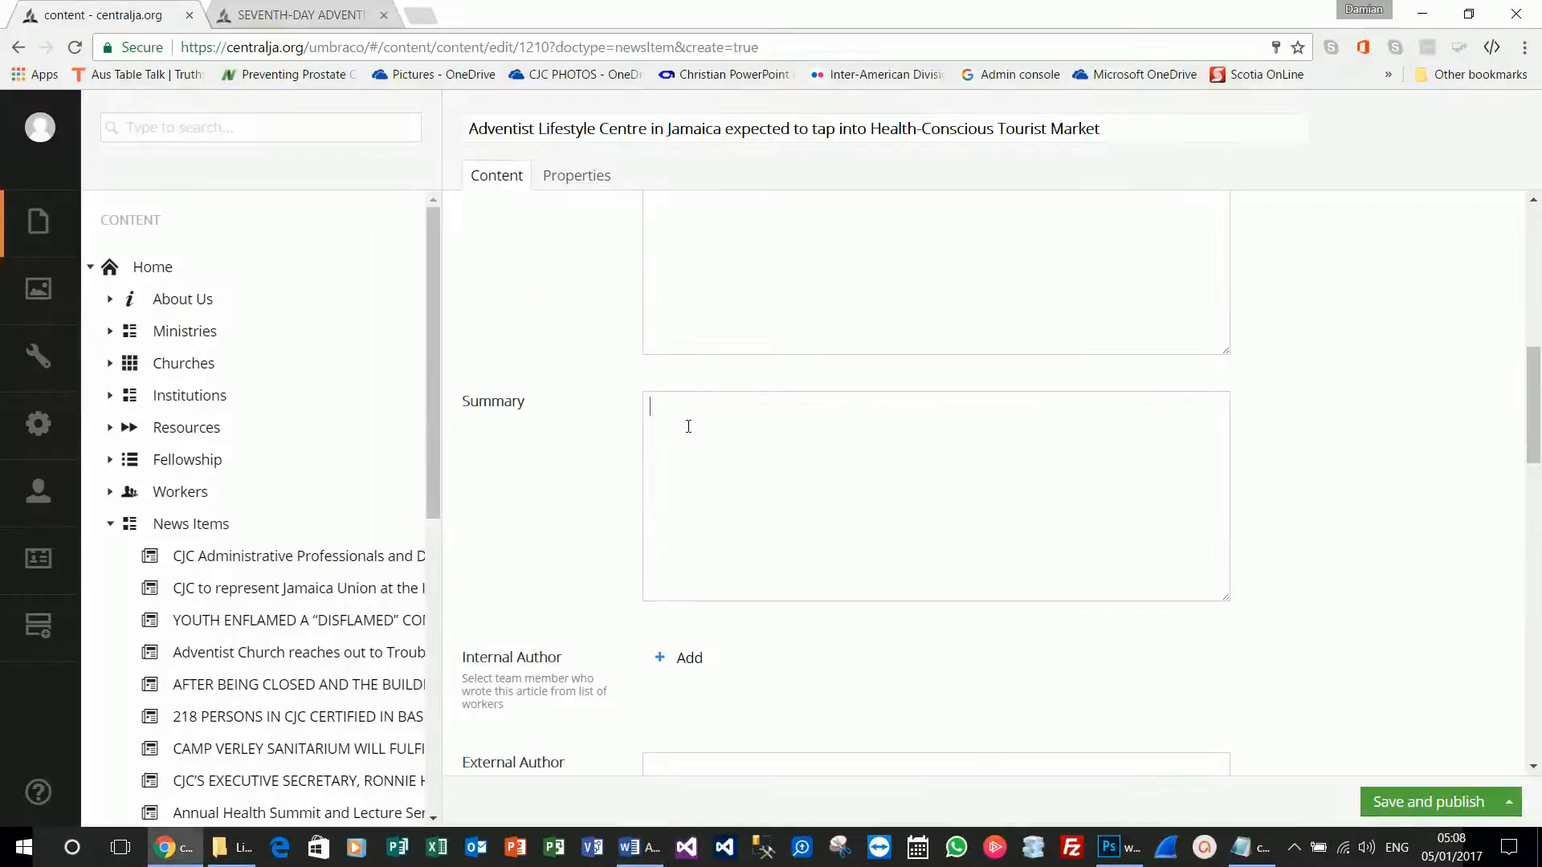
{"action": "key", "text": "ctrl+v"}
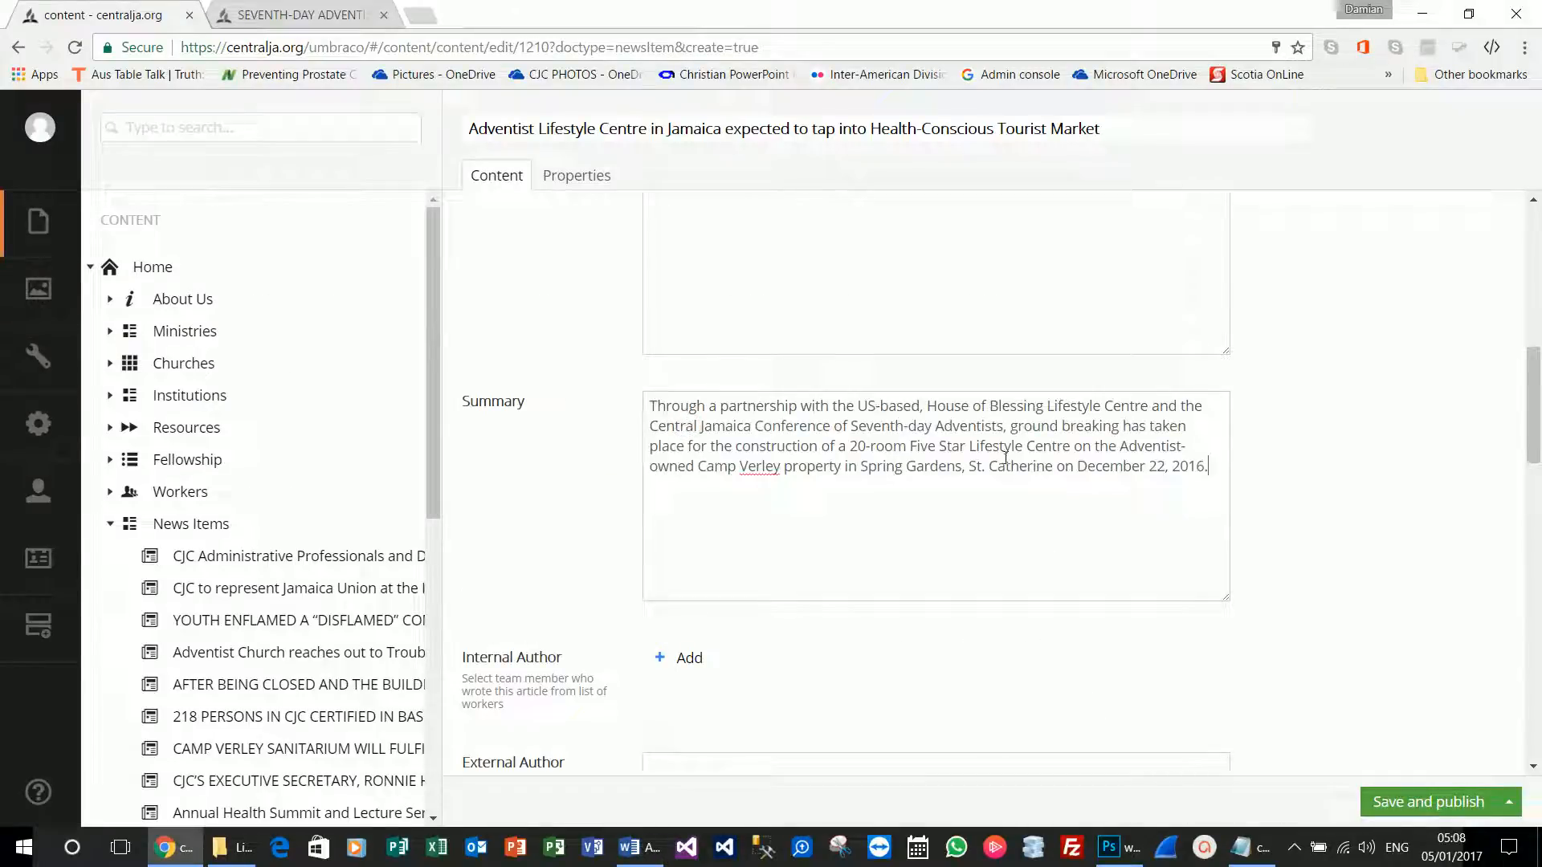
{"action": "scroll", "coordinate": [624, 591], "scroll_direction": "down", "scroll_amount": 3}
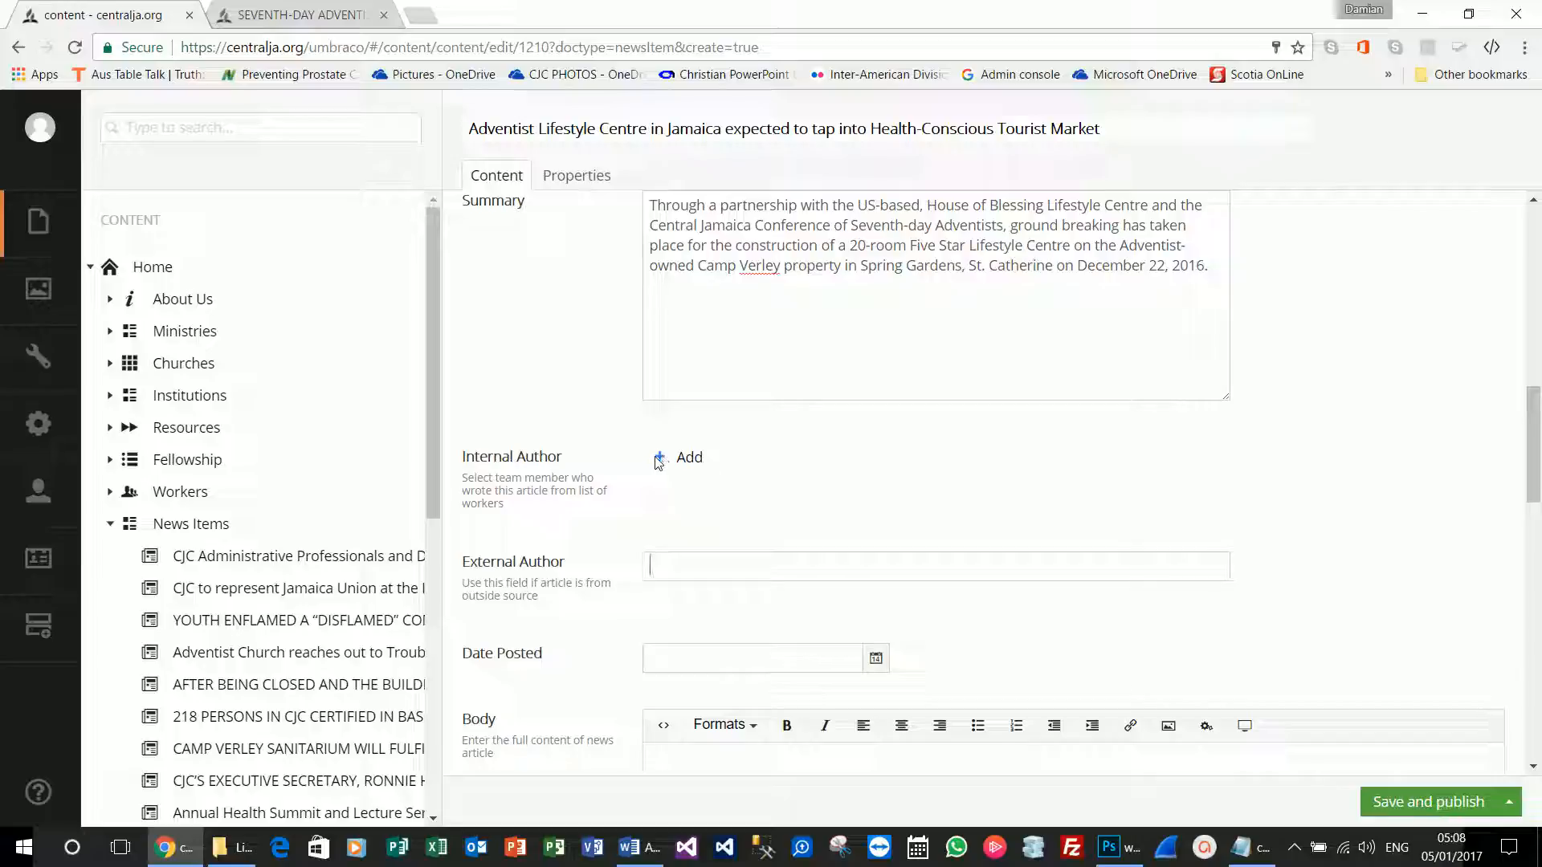
Pick the article's writer from the worker list as Internal Author.
{"action": "left_click", "coordinate": [690, 459]}
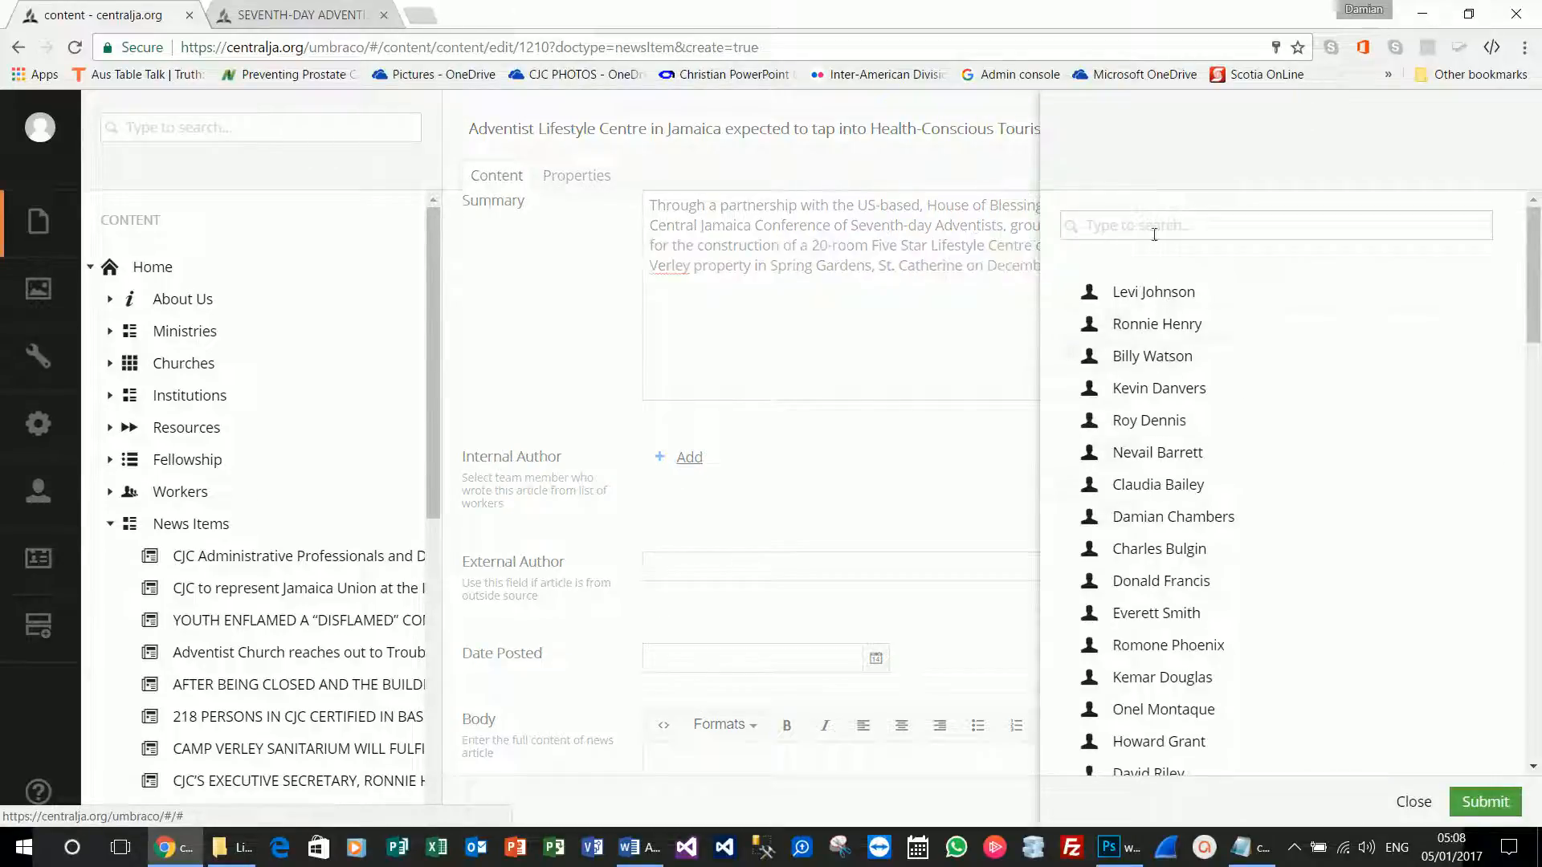
{"action": "left_click", "coordinate": [1166, 225]}
{"action": "type", "text": "dmai"}
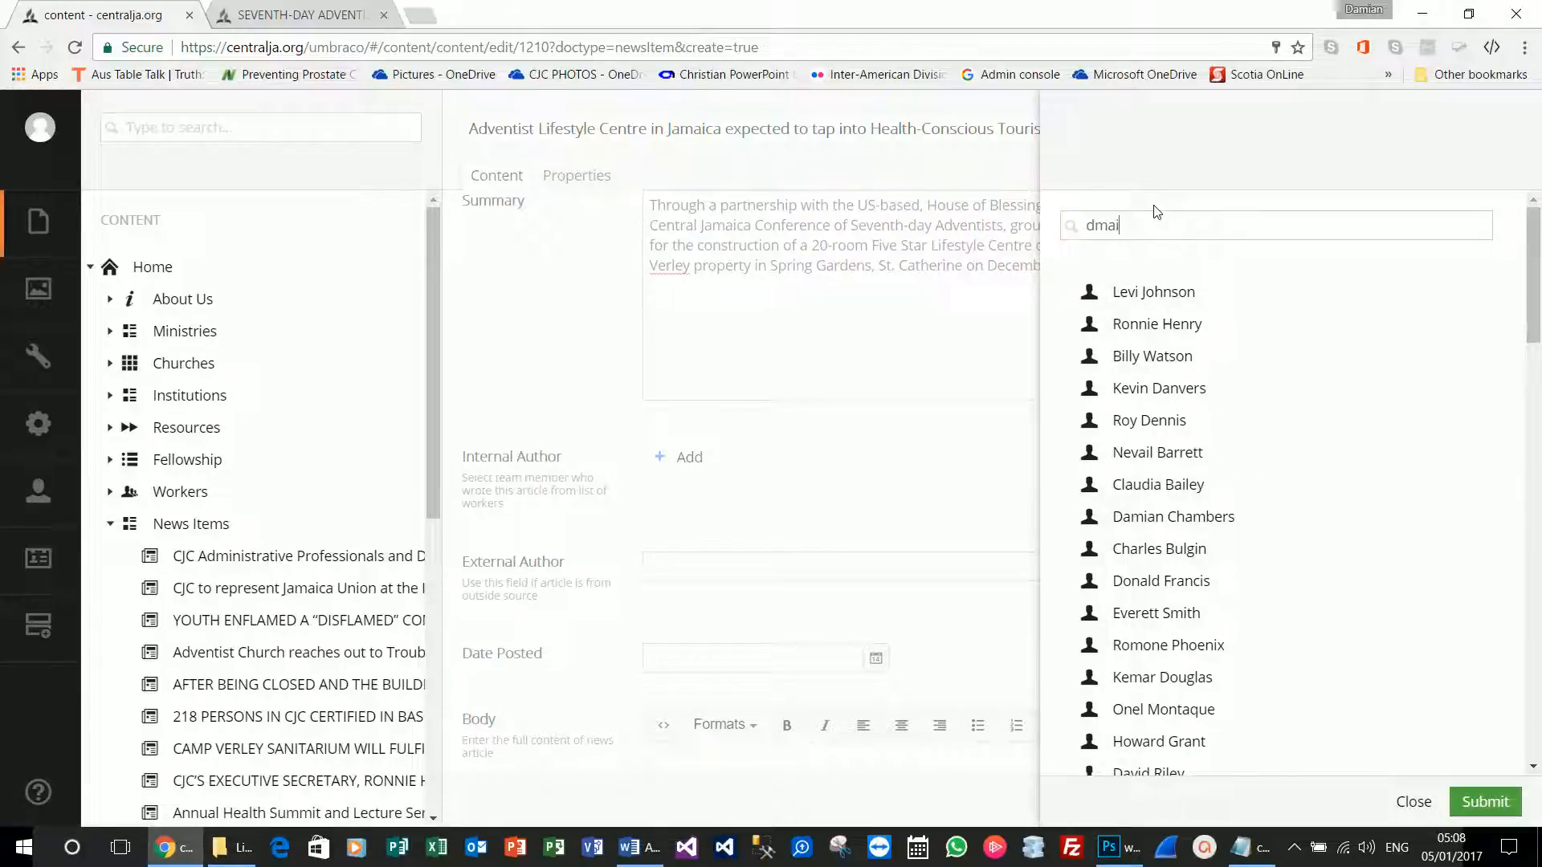
{"action": "key", "text": "BackSpace"}
{"action": "key", "text": "BackSpace"}
{"action": "key", "text": "BackSpace"}
{"action": "type", "text": "ami"}
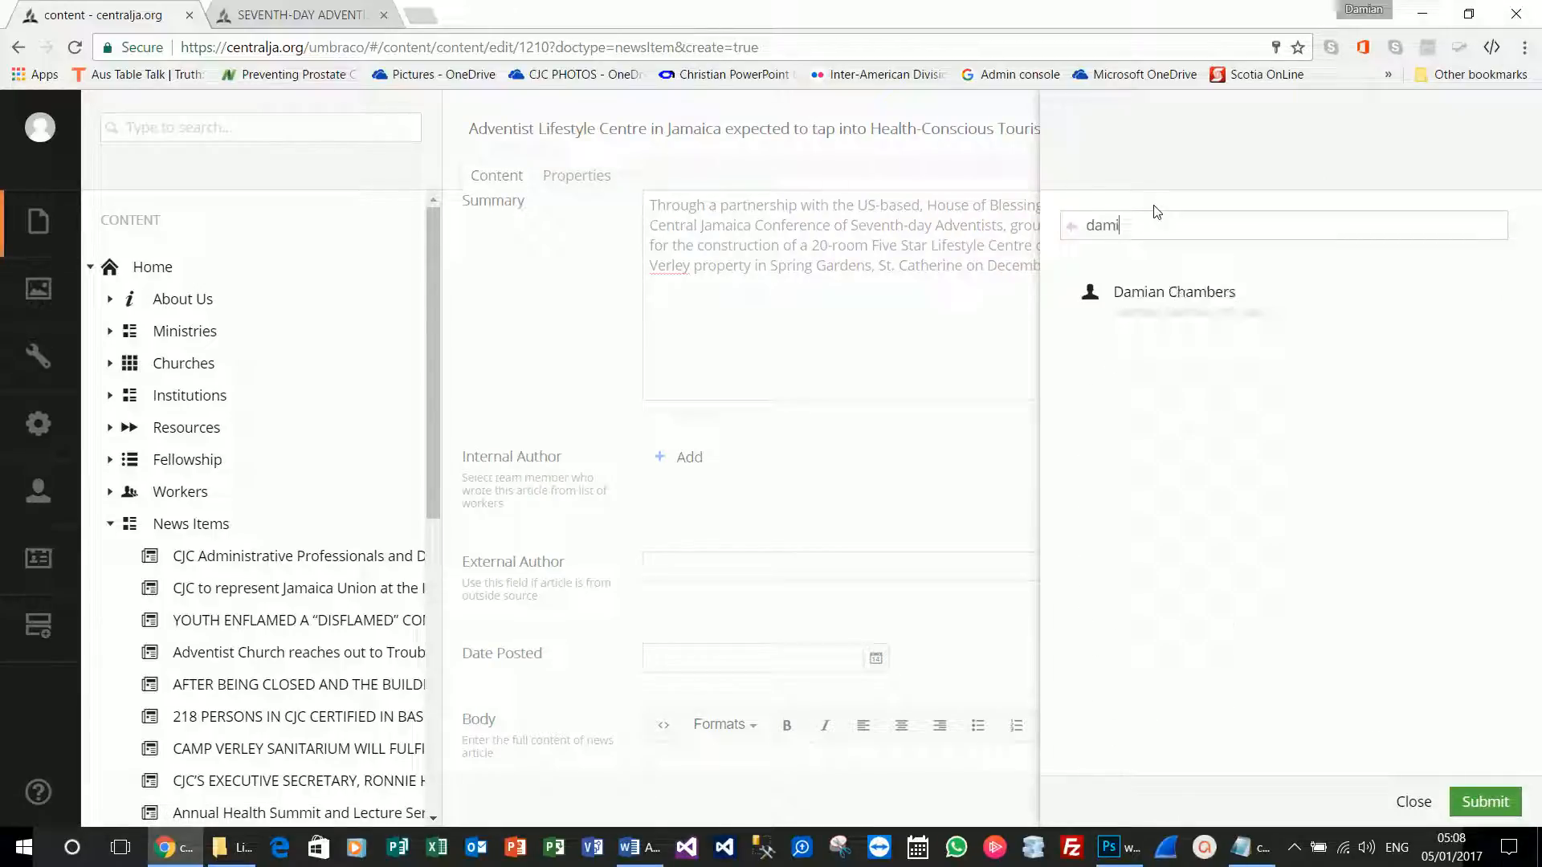
{"action": "left_click", "coordinate": [1159, 313]}
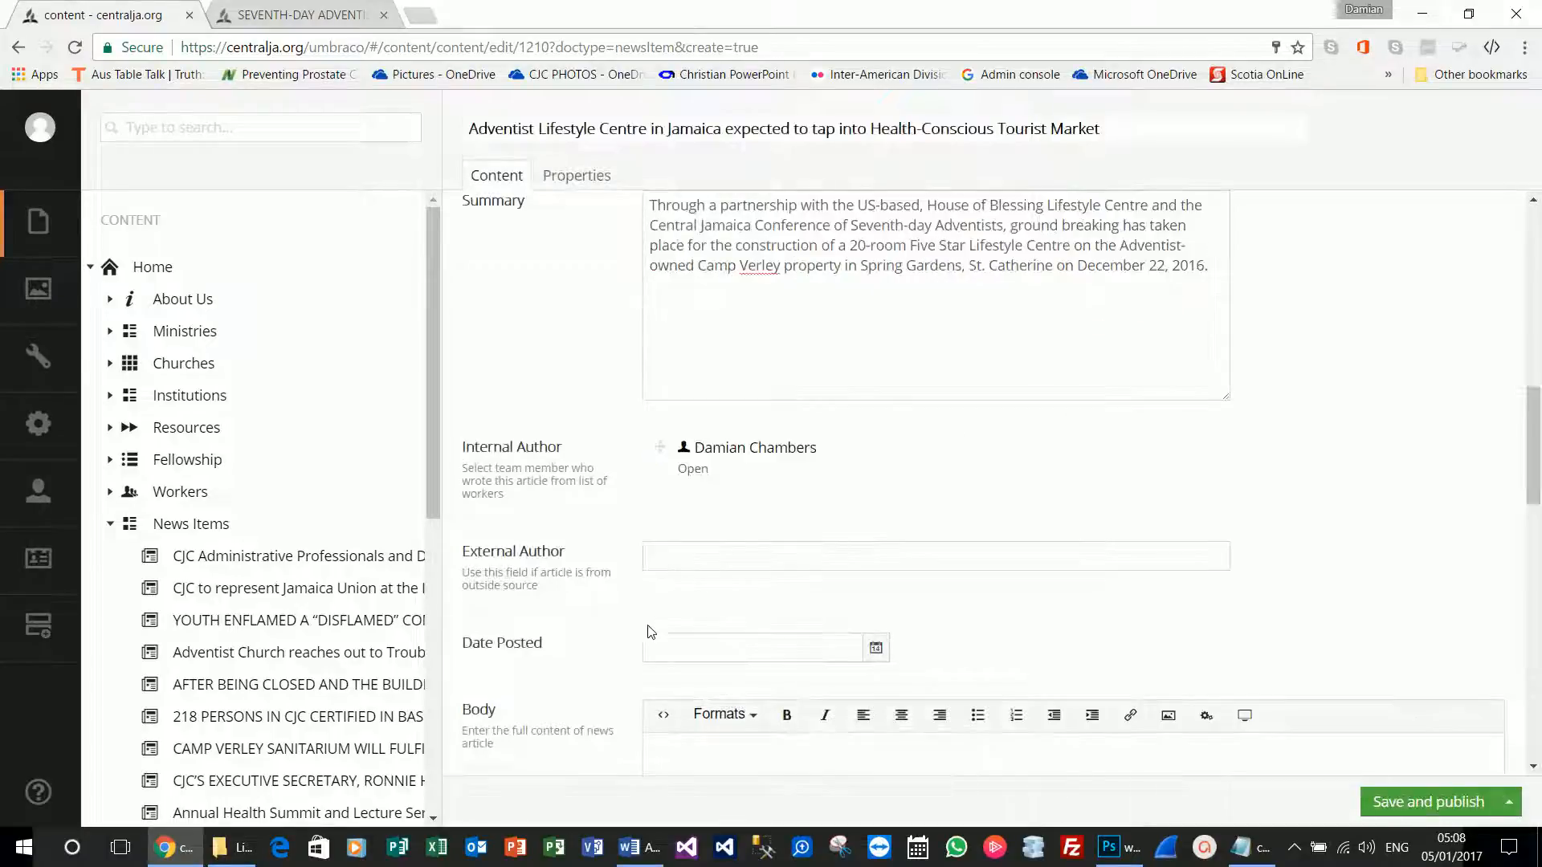
{"action": "left_click", "coordinate": [676, 545]}
{"action": "left_click", "coordinate": [684, 564]}
{"action": "left_click", "coordinate": [587, 594]}
Set Date Posted to 2017-01-05 with the date picker.
{"action": "left_click", "coordinate": [874, 663]}
{"action": "left_click", "coordinate": [874, 664]}
{"action": "scroll", "coordinate": [942, 643], "scroll_direction": "down", "scroll_amount": 3}
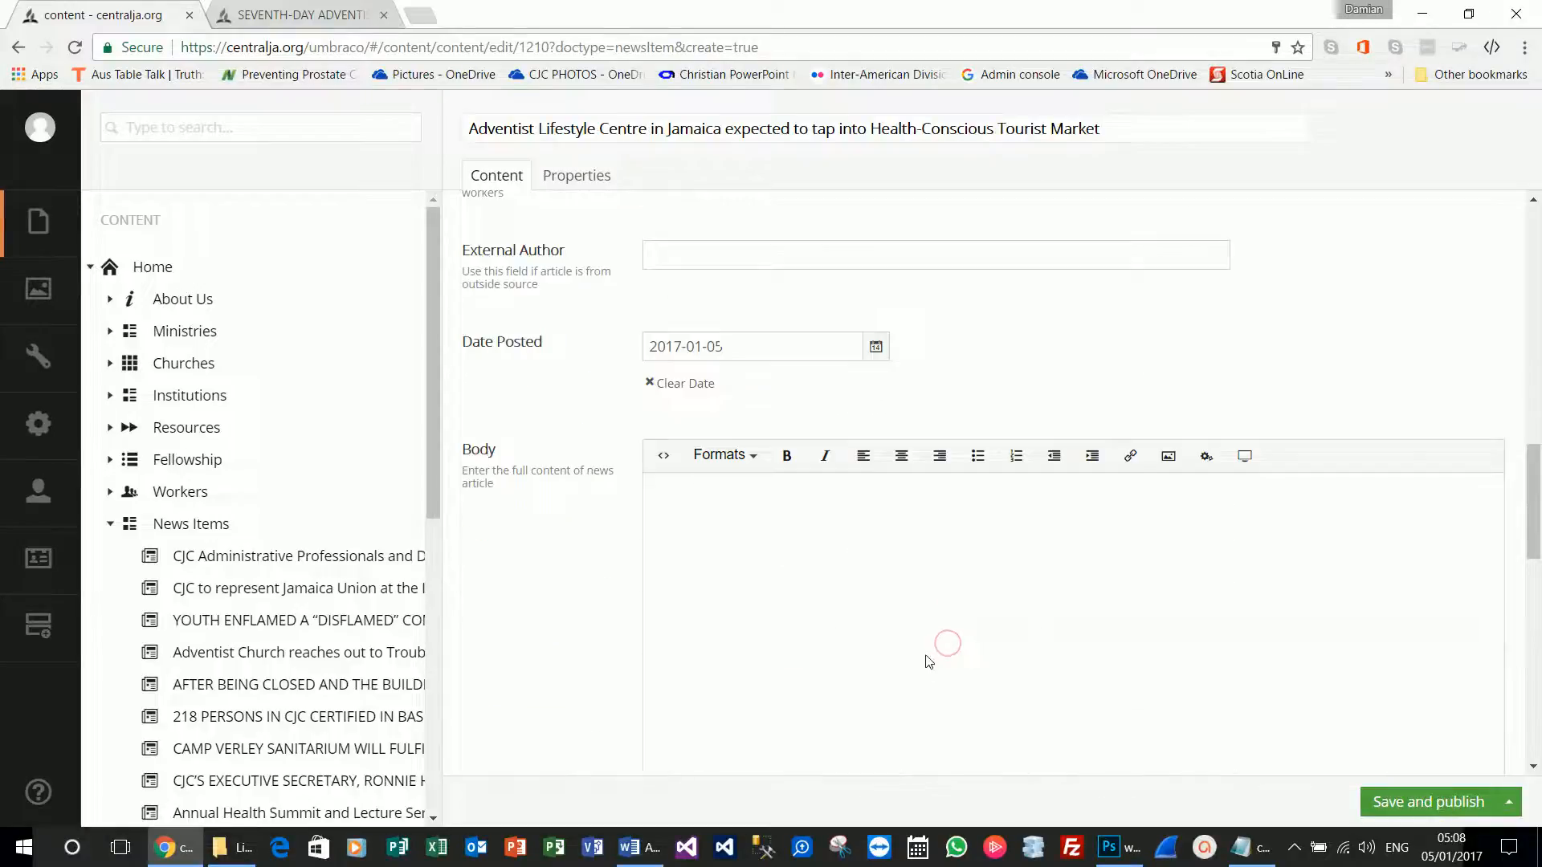
Copy the Word article from its first paragraph to the end and paste it into Body.
{"action": "key", "text": "alt+Tab"}
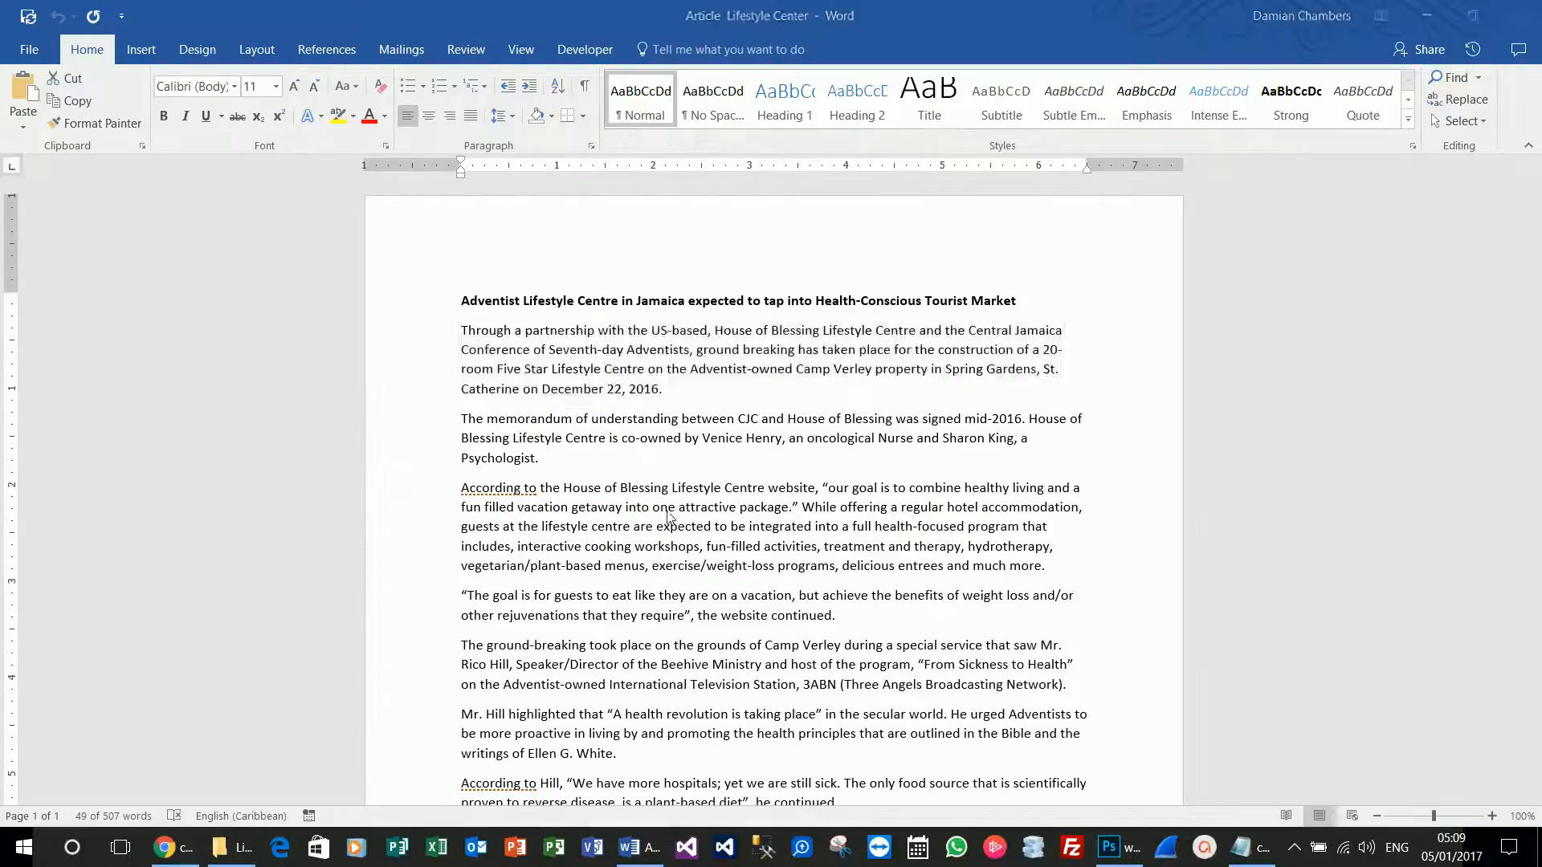
{"action": "triple_click", "coordinate": [491, 368]}
{"action": "left_click", "coordinate": [462, 331]}
{"action": "key", "text": "ctrl+shift+End"}
{"action": "key", "text": "ctrl+c"}
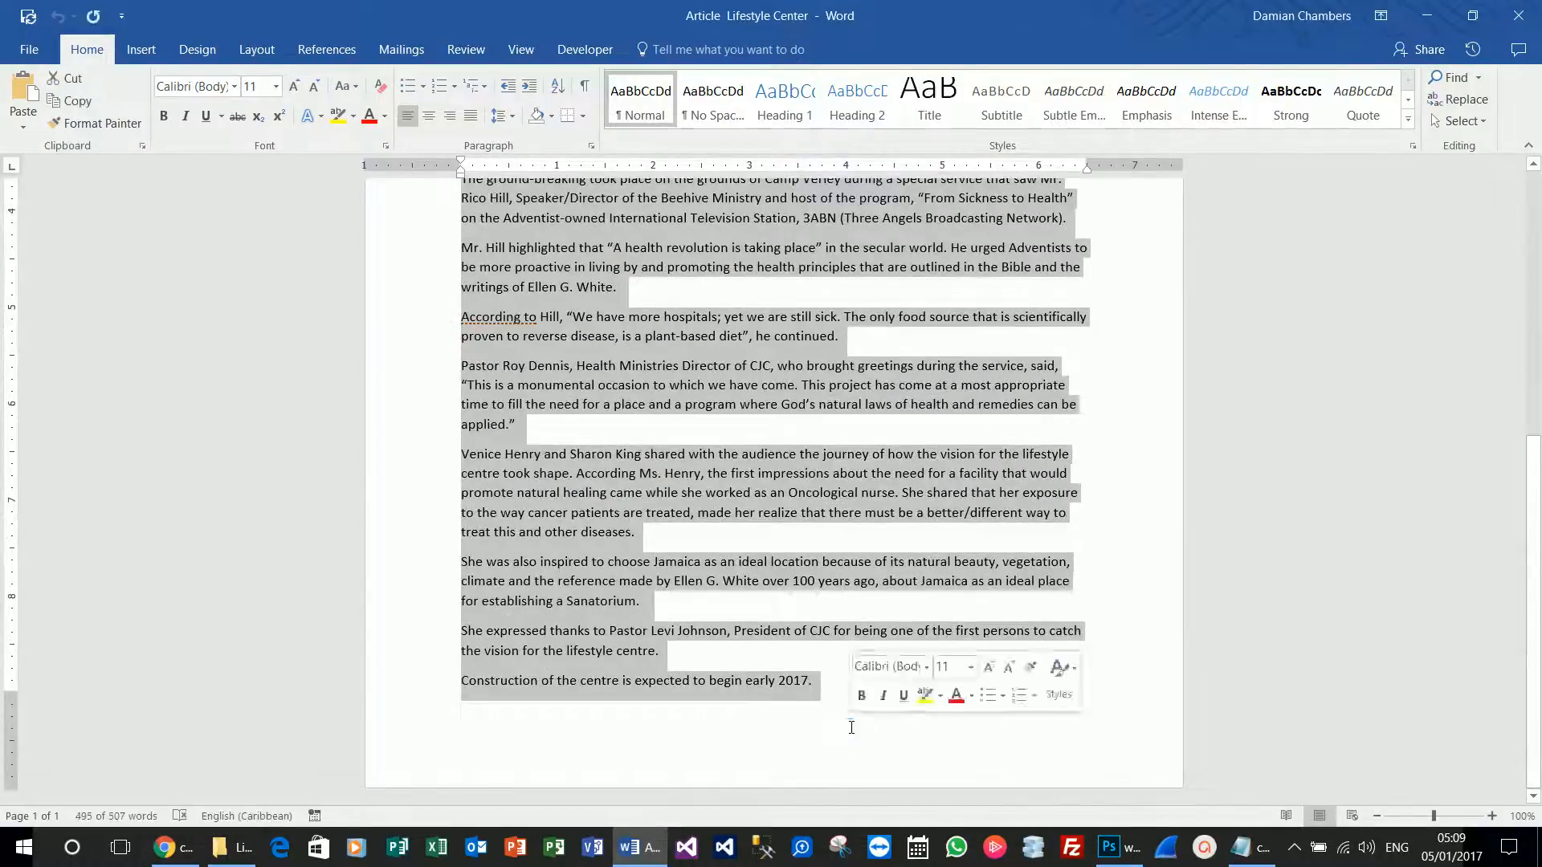
{"action": "key", "text": "alt+Tab"}
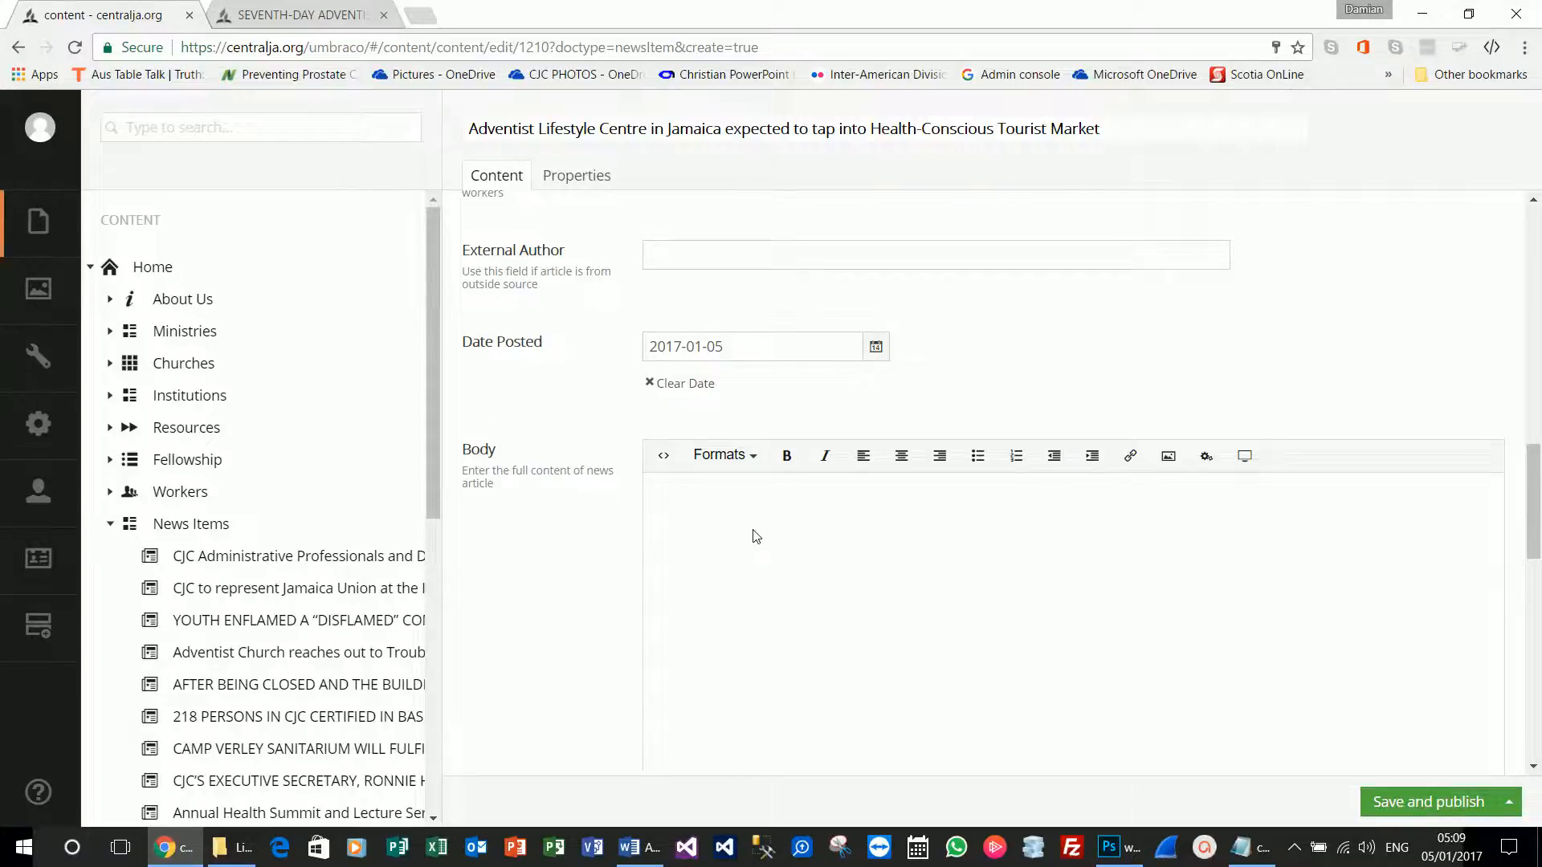
{"action": "key", "text": "ctrl+v"}
{"action": "scroll", "coordinate": [890, 604], "scroll_direction": "down", "scroll_amount": 10}
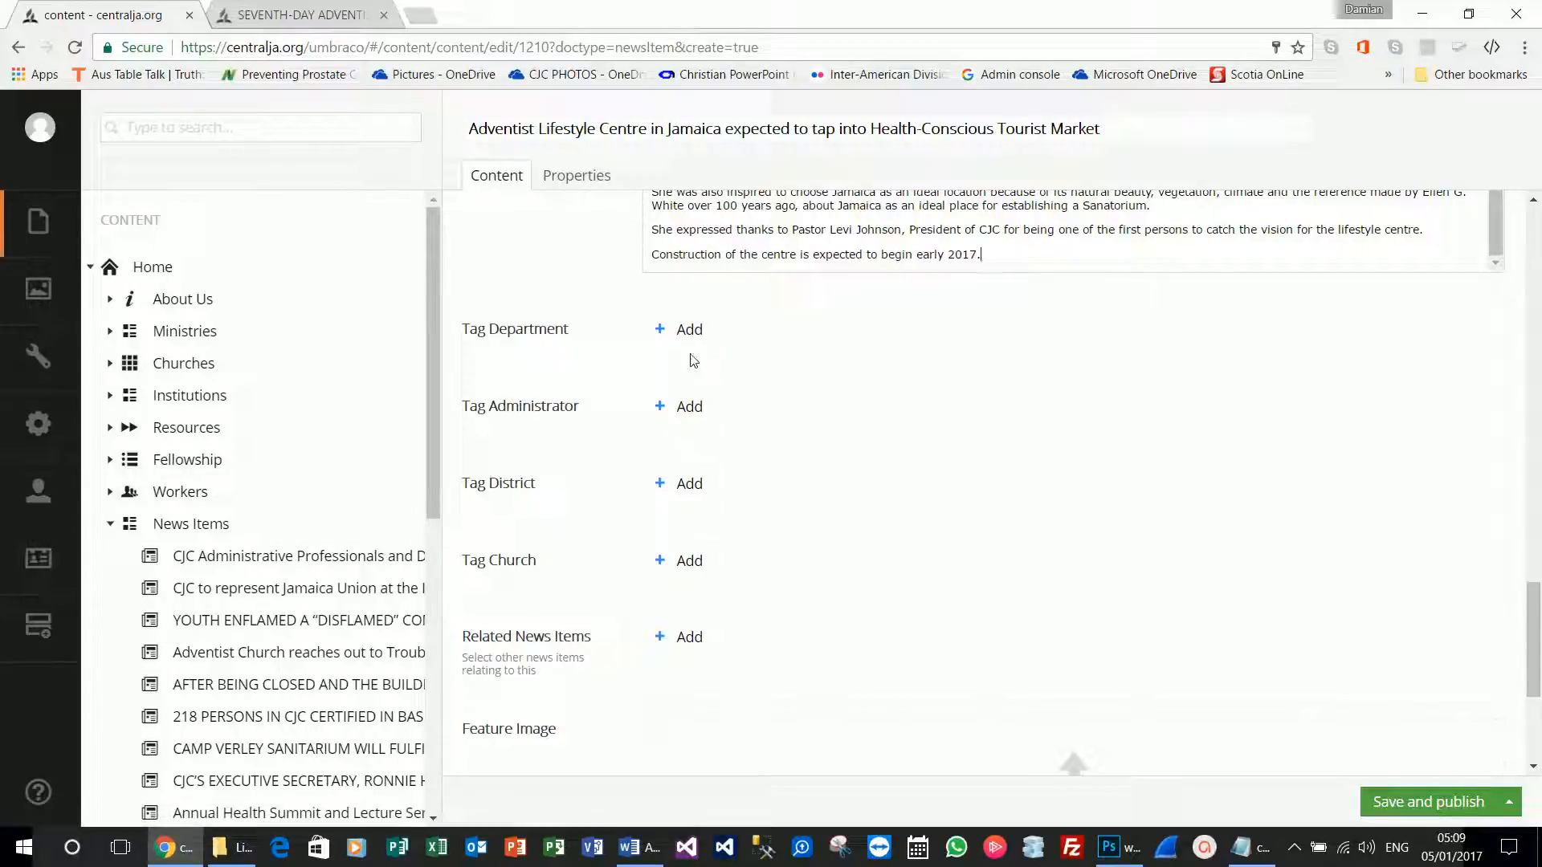
Tag the news item's department as Health.
{"action": "left_click", "coordinate": [695, 346]}
{"action": "type", "text": "health"}
{"action": "left_click", "coordinate": [1120, 293]}
{"action": "scroll", "coordinate": [733, 502], "scroll_direction": "down", "scroll_amount": 3}
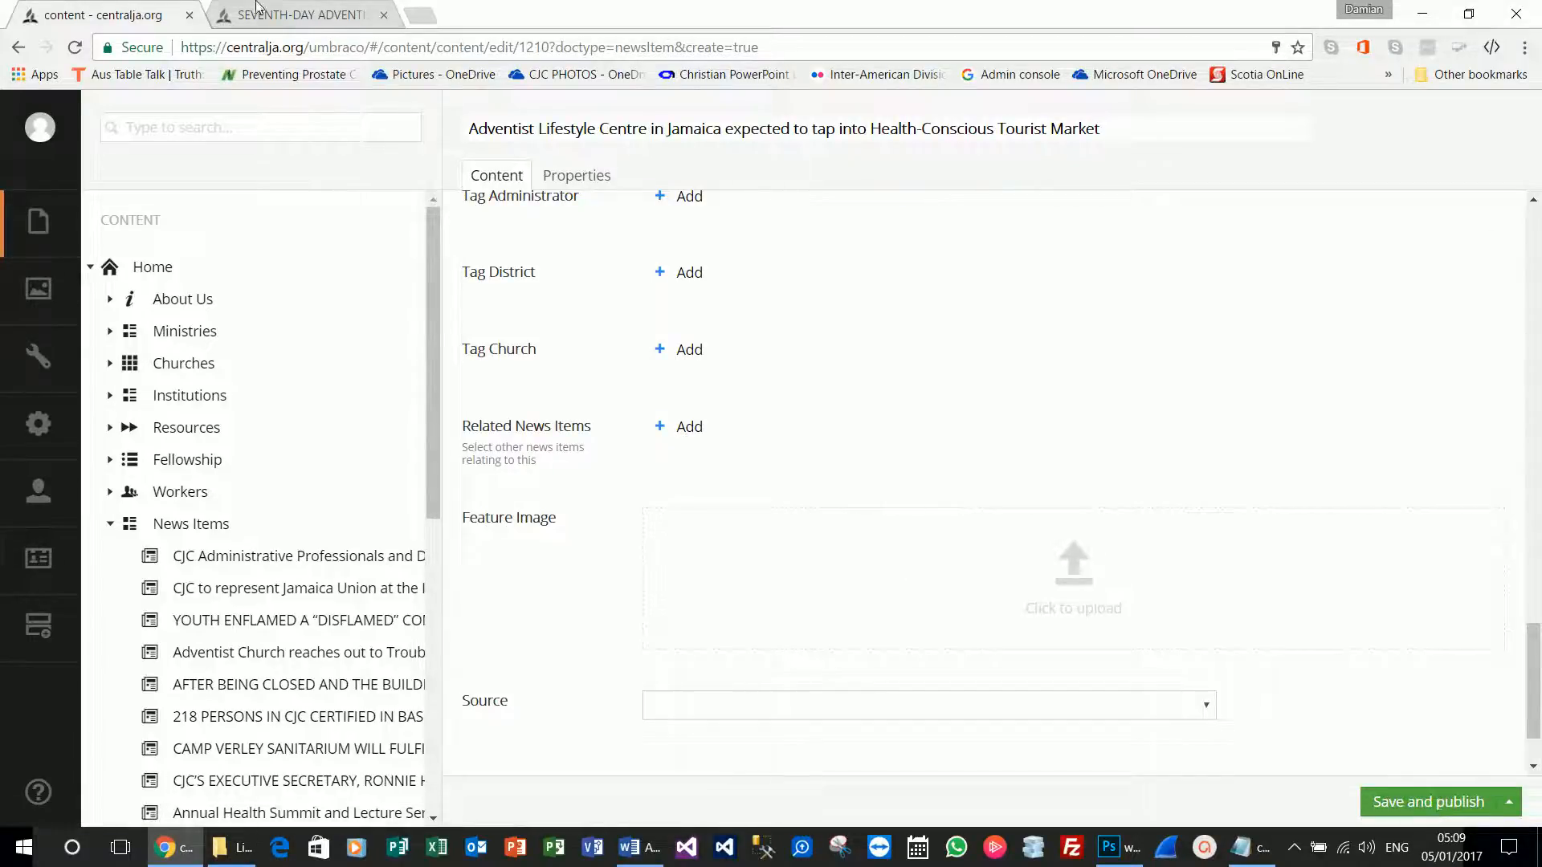
Reload and check the published CJC News article, then return to editing the new news item.
{"action": "left_click", "coordinate": [257, 7]}
{"action": "scroll", "coordinate": [882, 517], "scroll_direction": "down", "scroll_amount": 3}
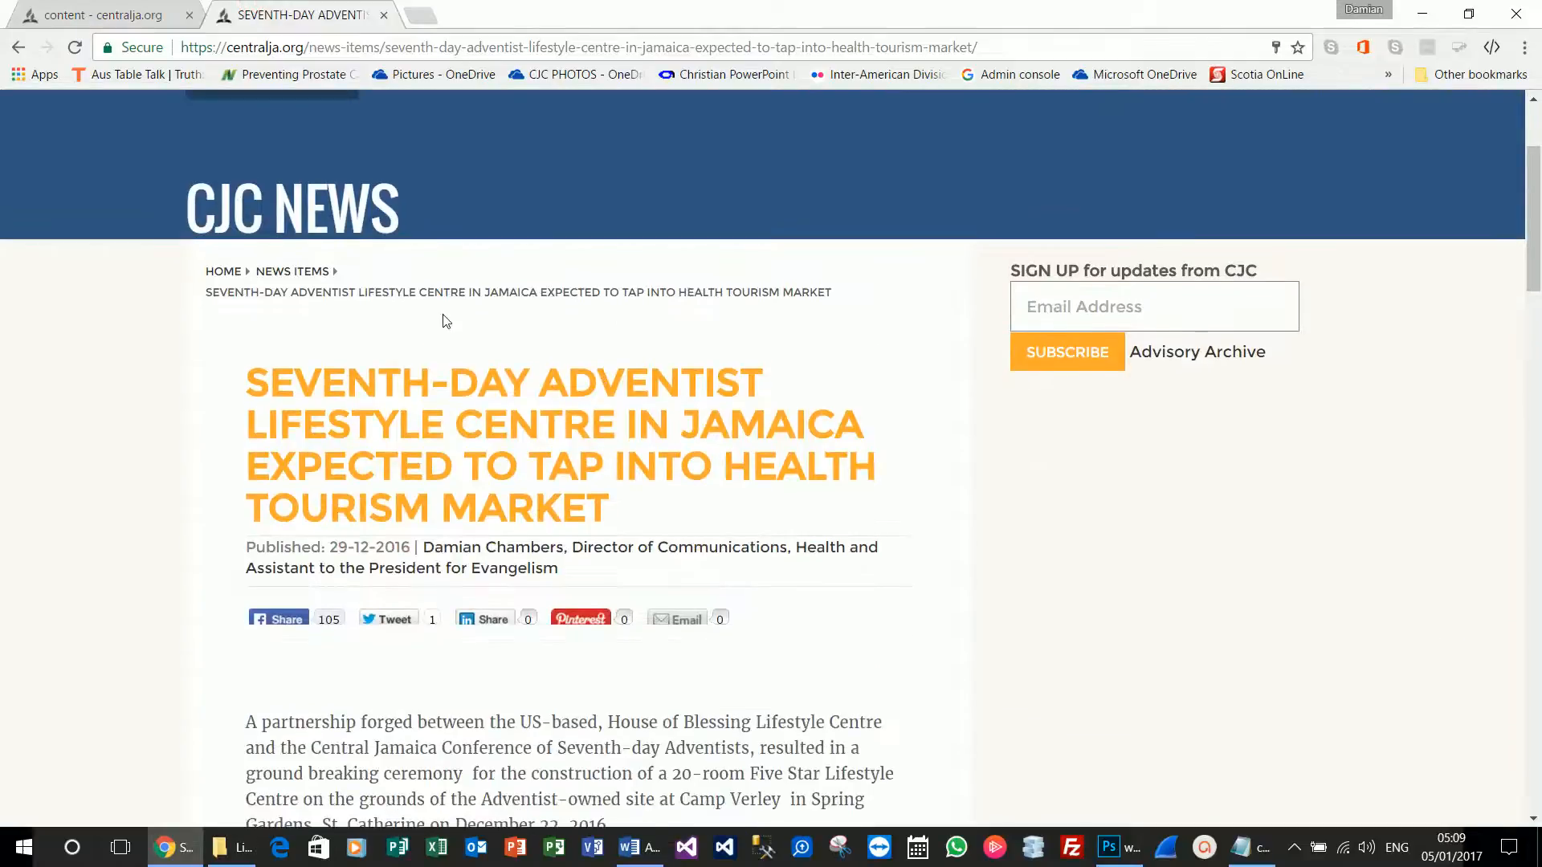
{"action": "scroll", "coordinate": [446, 321], "scroll_direction": "up", "scroll_amount": 3}
{"action": "key", "text": "F5"}
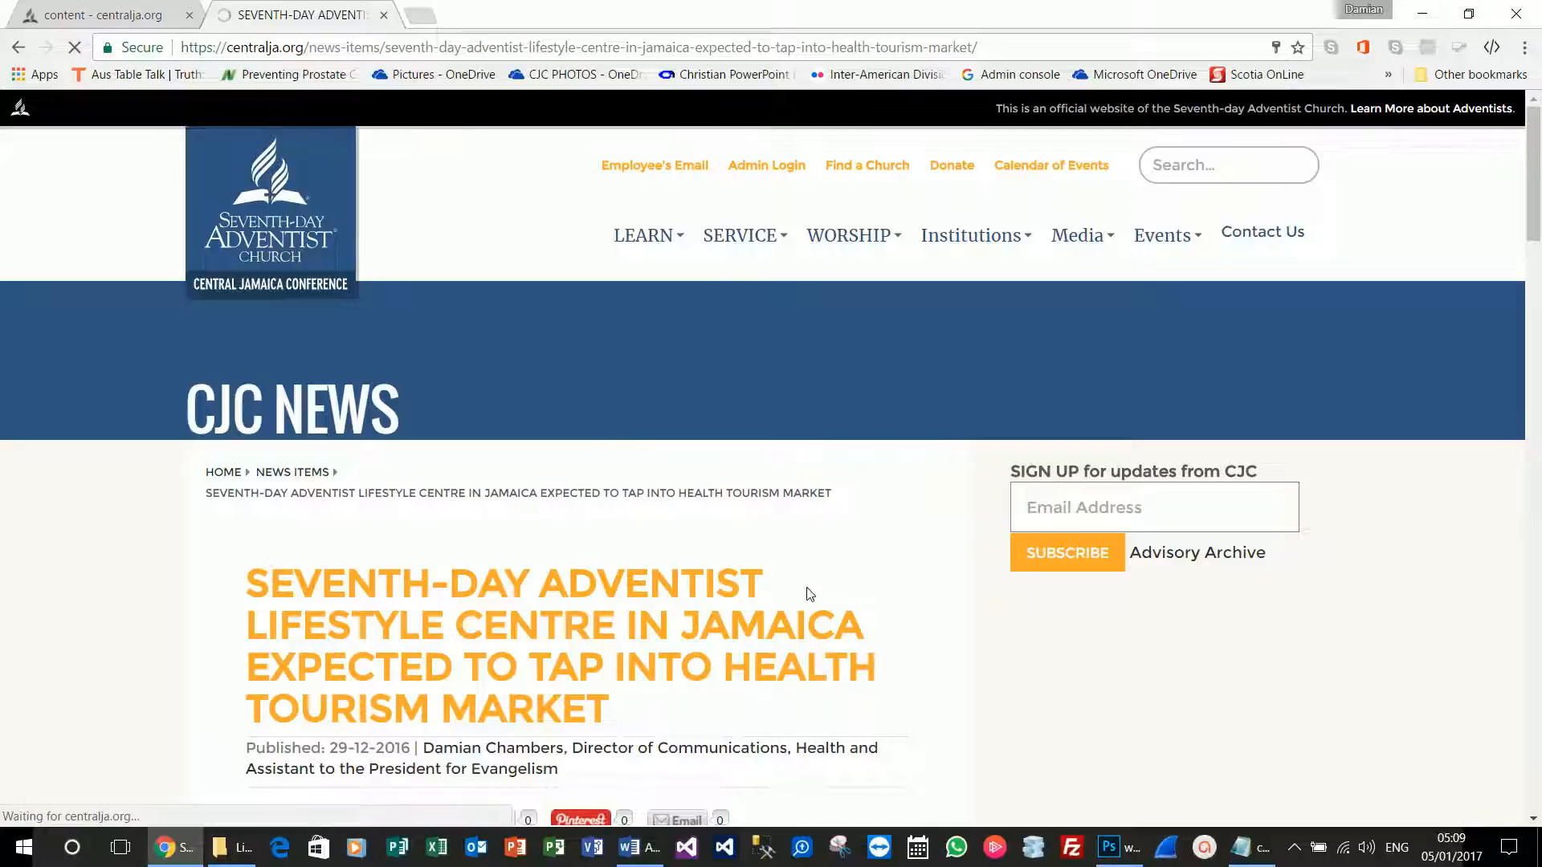
{"action": "left_click", "coordinate": [121, 15]}
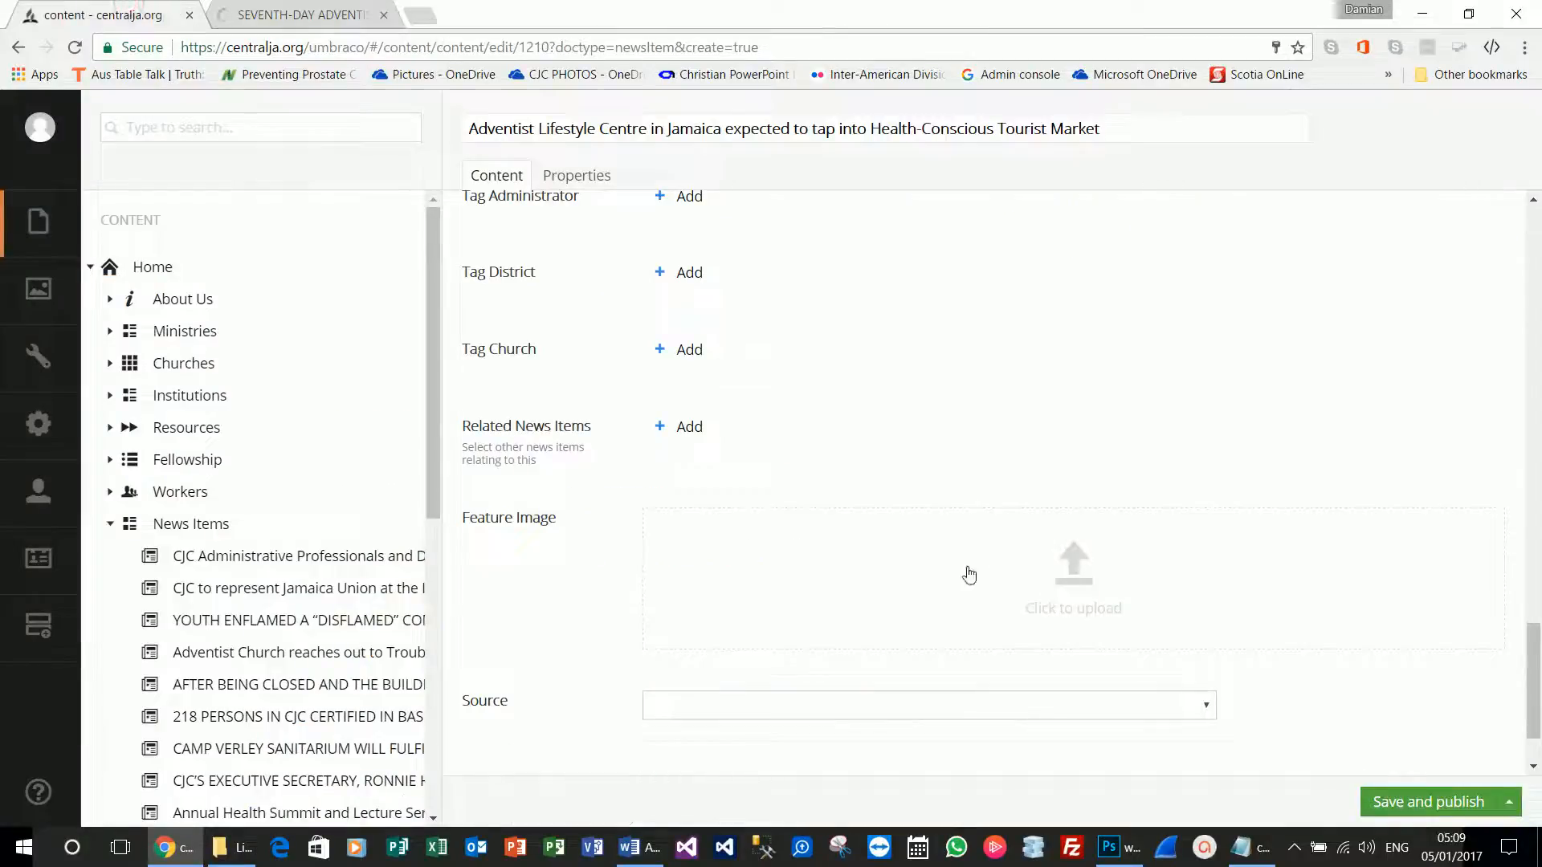
Upload the veniceandking photo as the Feature Image and set Source to Local Conference.
{"action": "left_click", "coordinate": [1043, 579]}
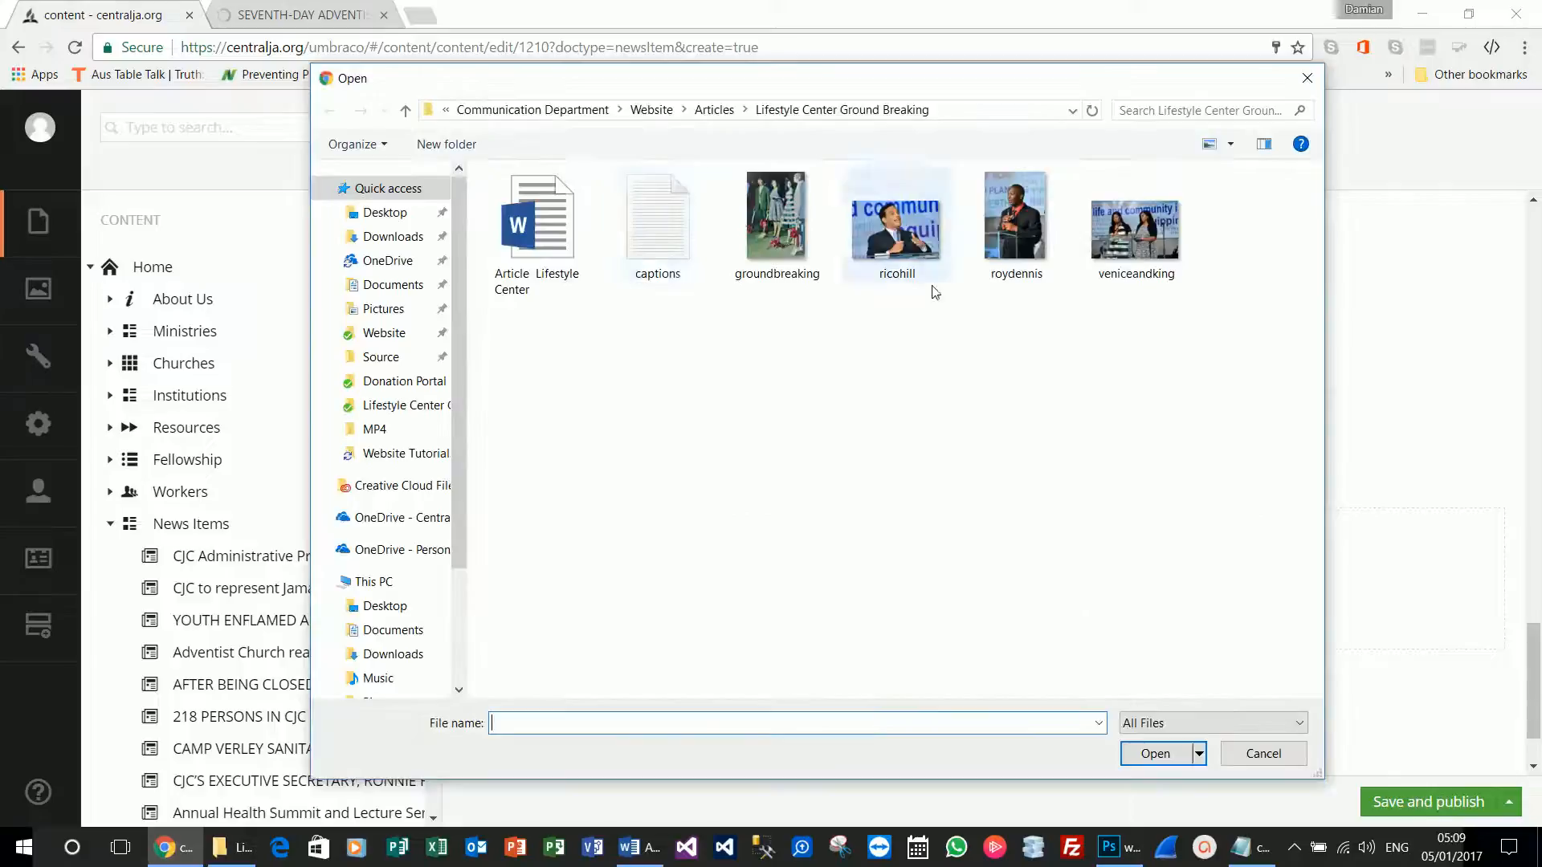
{"action": "double_click", "coordinate": [1134, 229]}
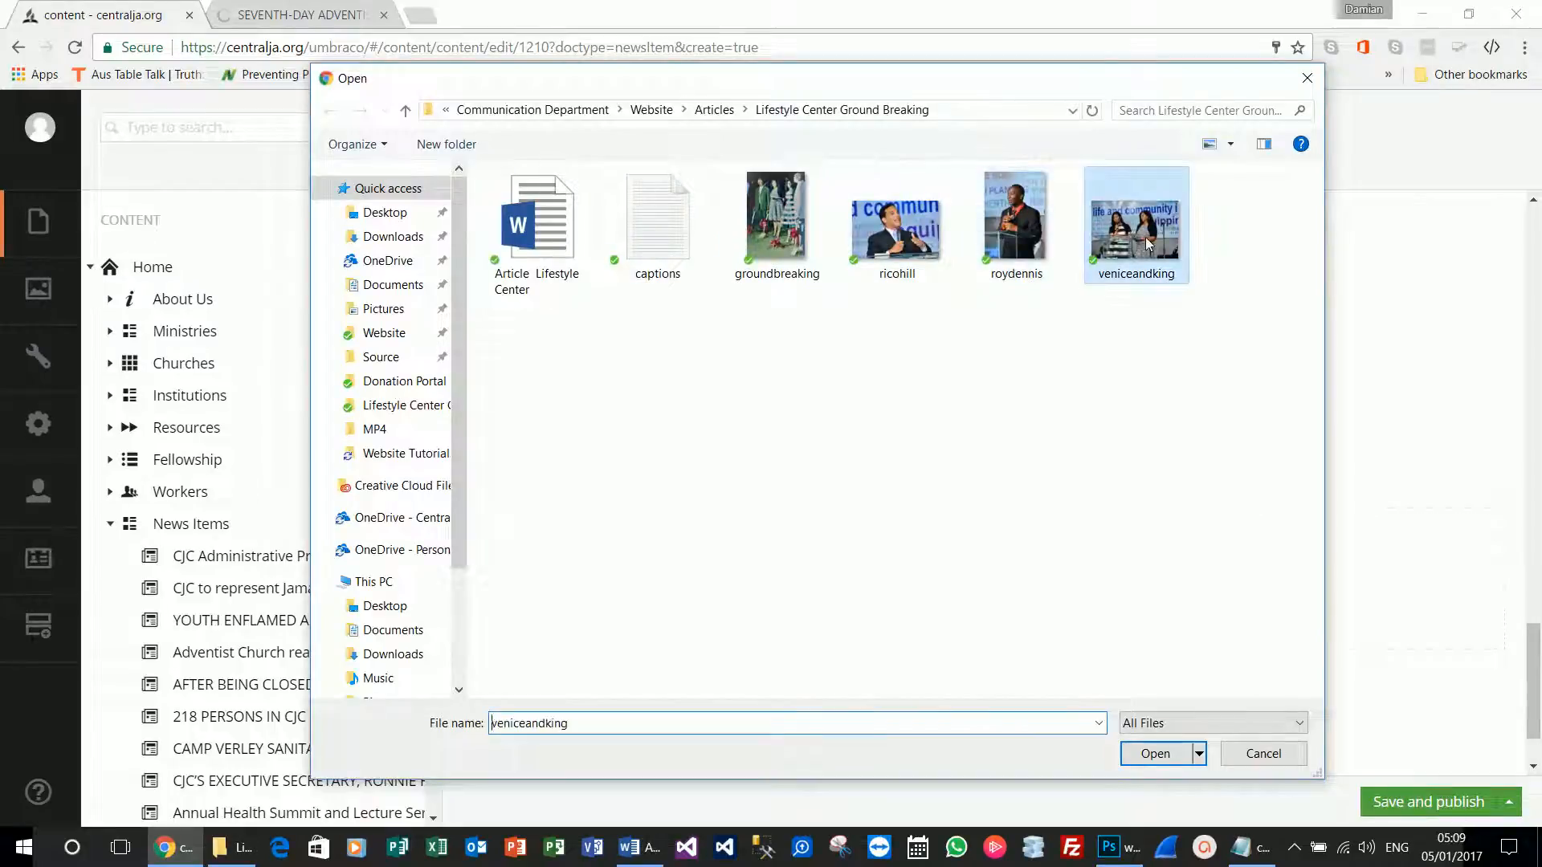
{"action": "scroll", "coordinate": [652, 642], "scroll_direction": "down", "scroll_amount": 4}
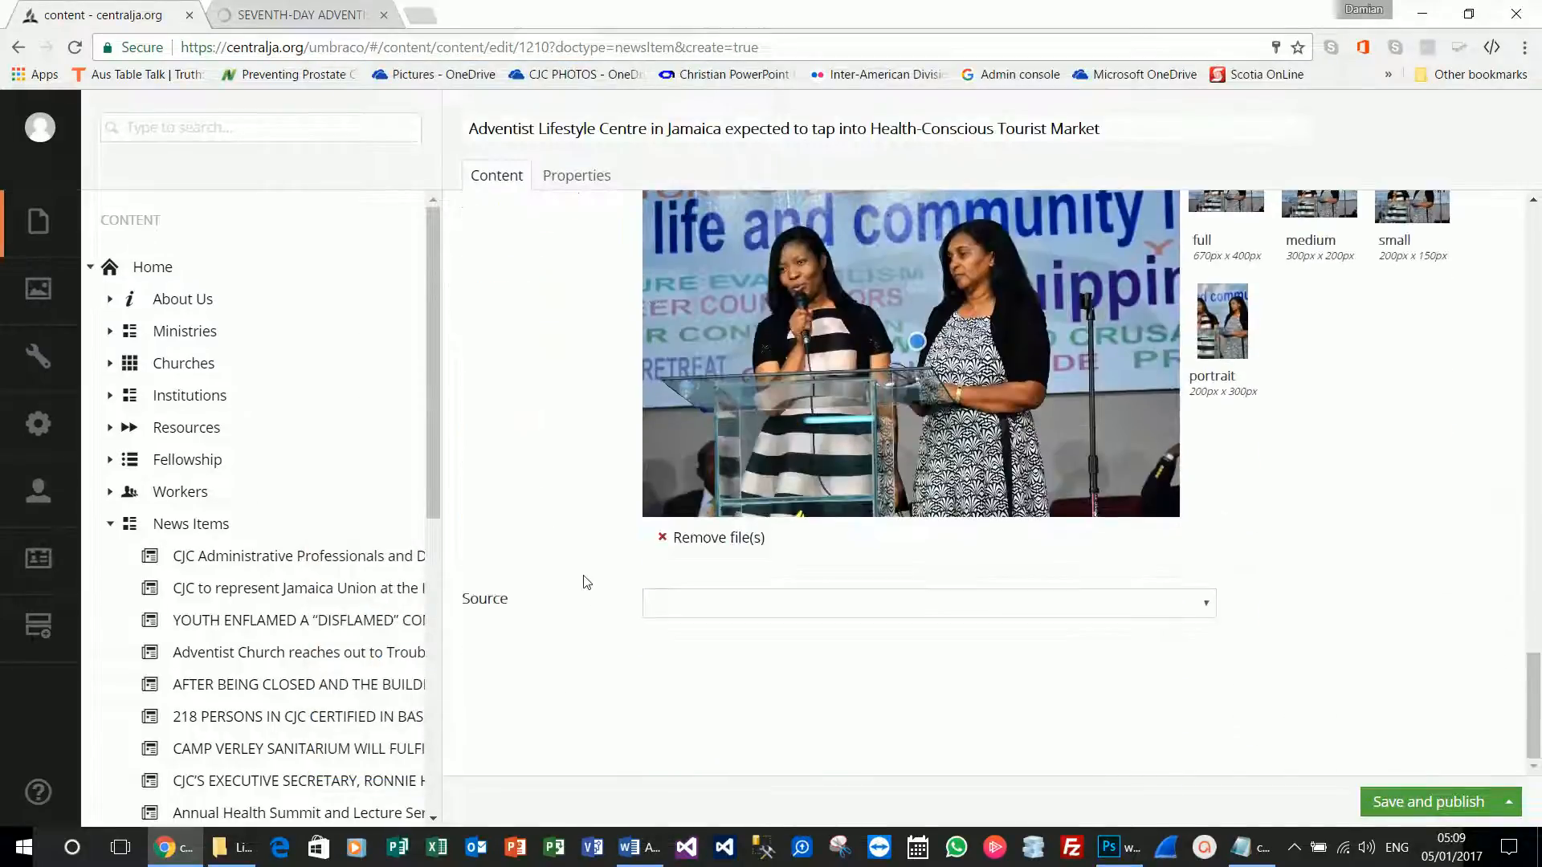
{"action": "left_click", "coordinate": [776, 604]}
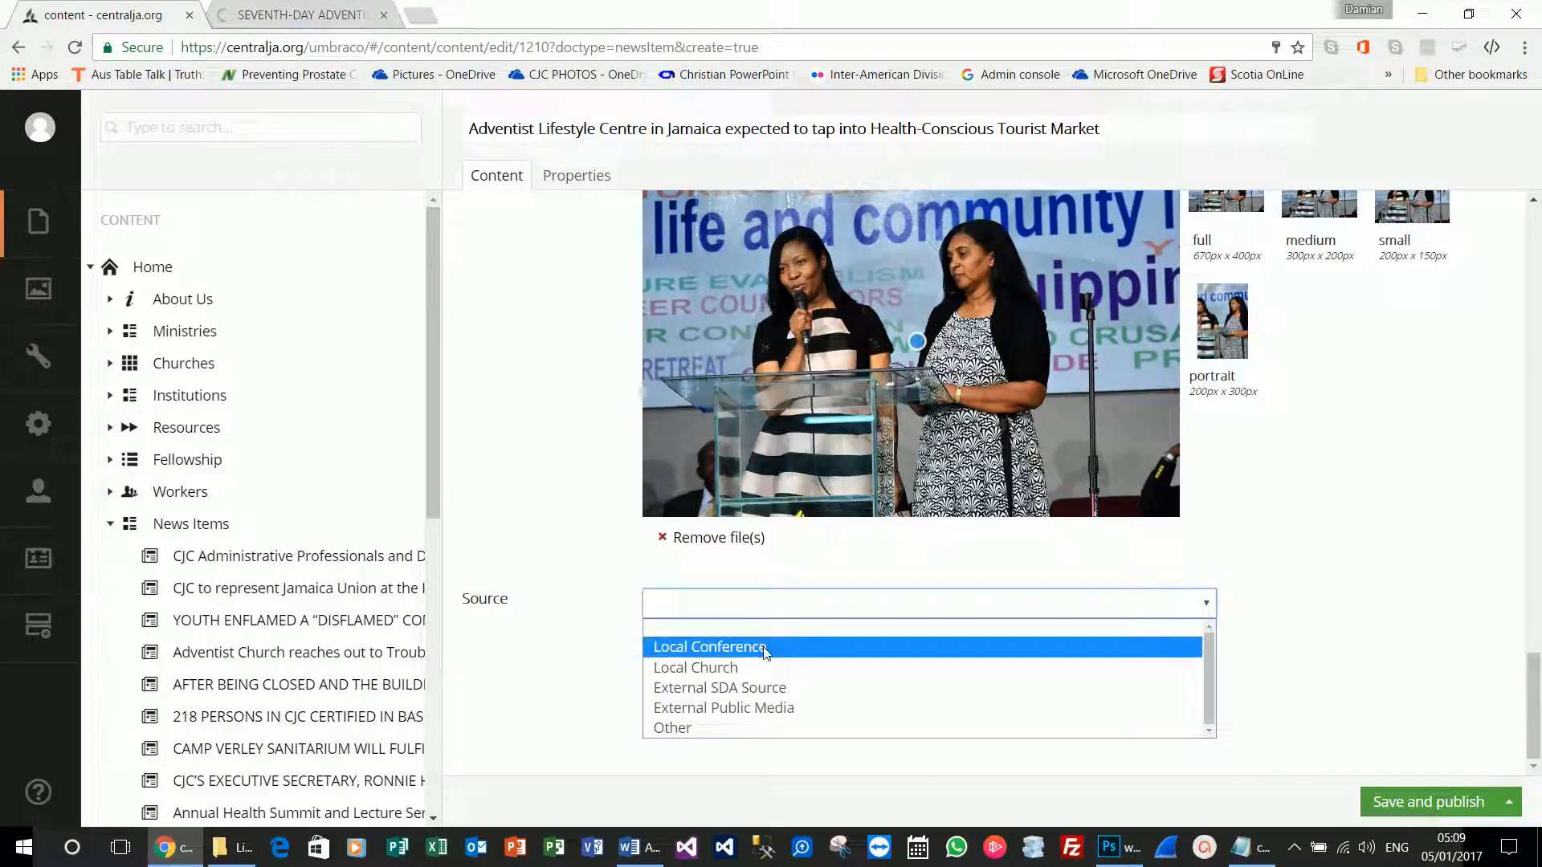
{"action": "left_click", "coordinate": [759, 646]}
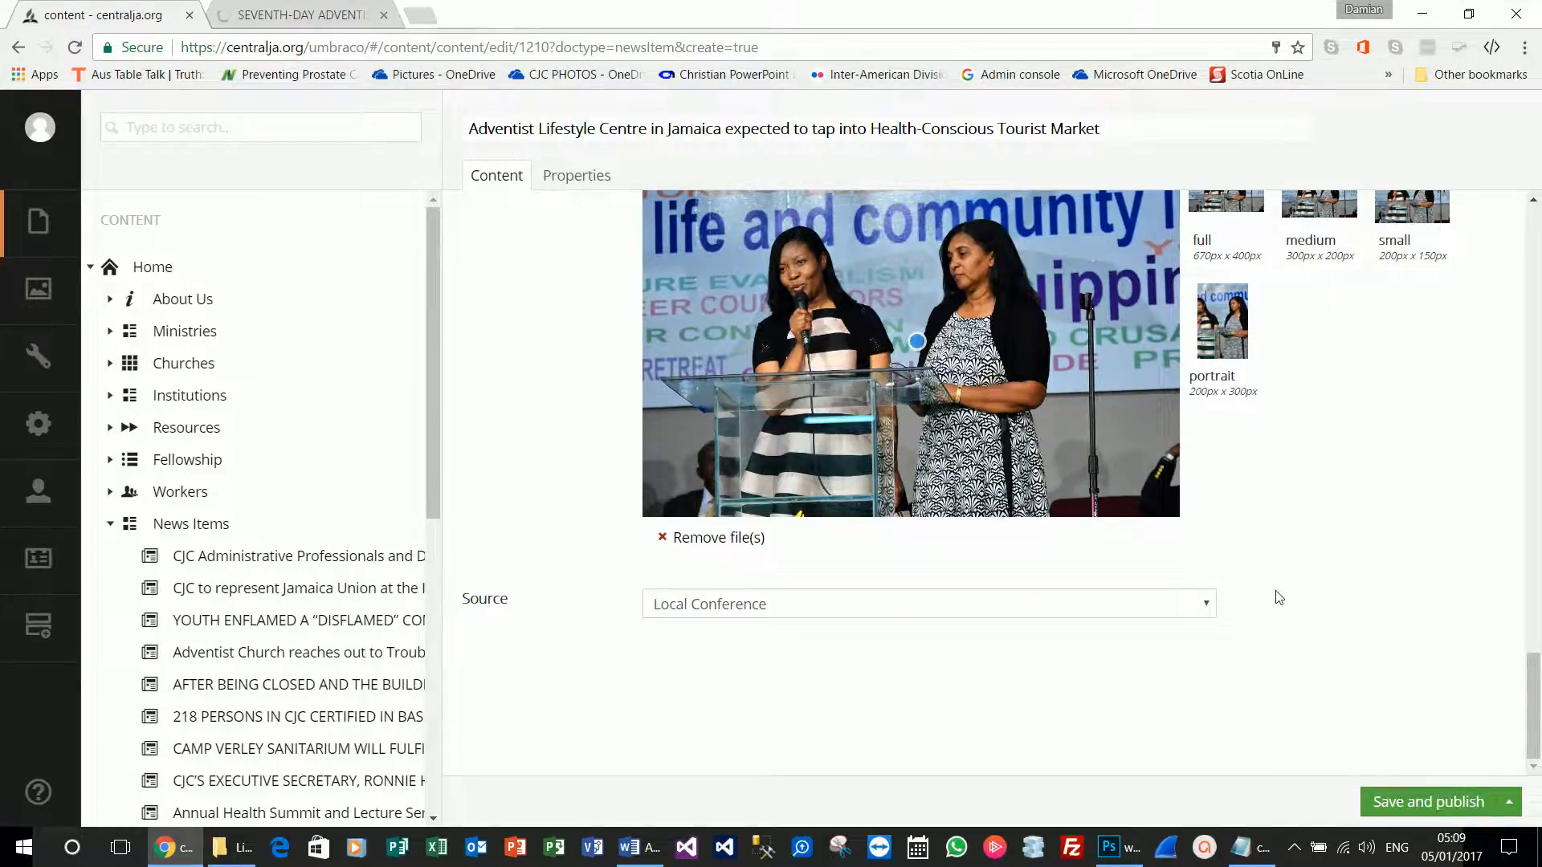
Save and publish the Lifestyle Centre news item.
{"action": "scroll", "coordinate": [1277, 594], "scroll_direction": "up", "scroll_amount": 8}
{"action": "scroll", "coordinate": [1457, 741], "scroll_direction": "down", "scroll_amount": 5}
{"action": "left_click", "coordinate": [1511, 801]}
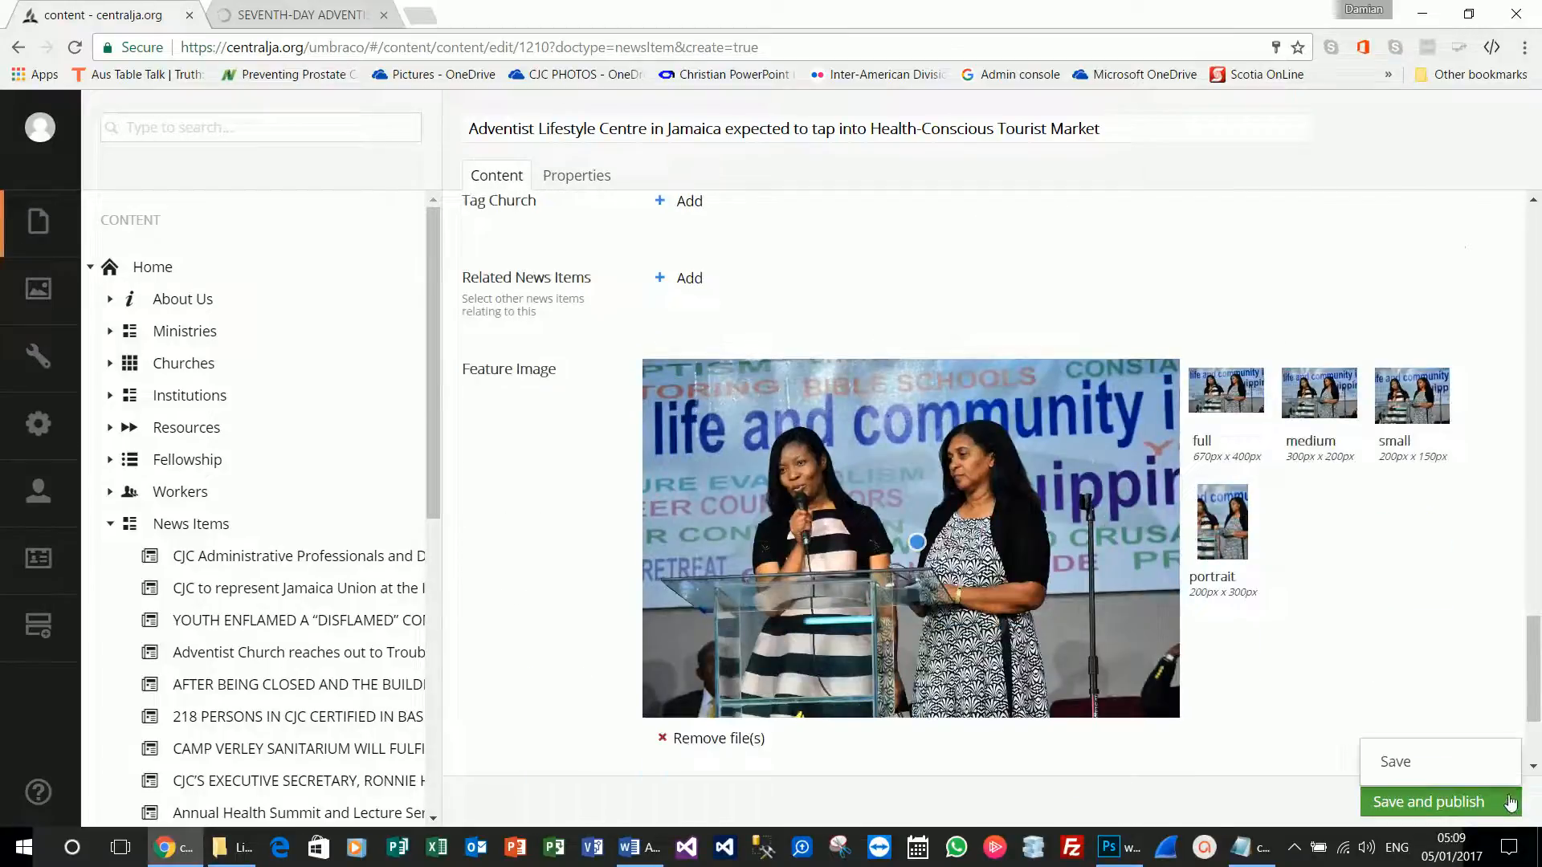
{"action": "left_click", "coordinate": [1453, 764]}
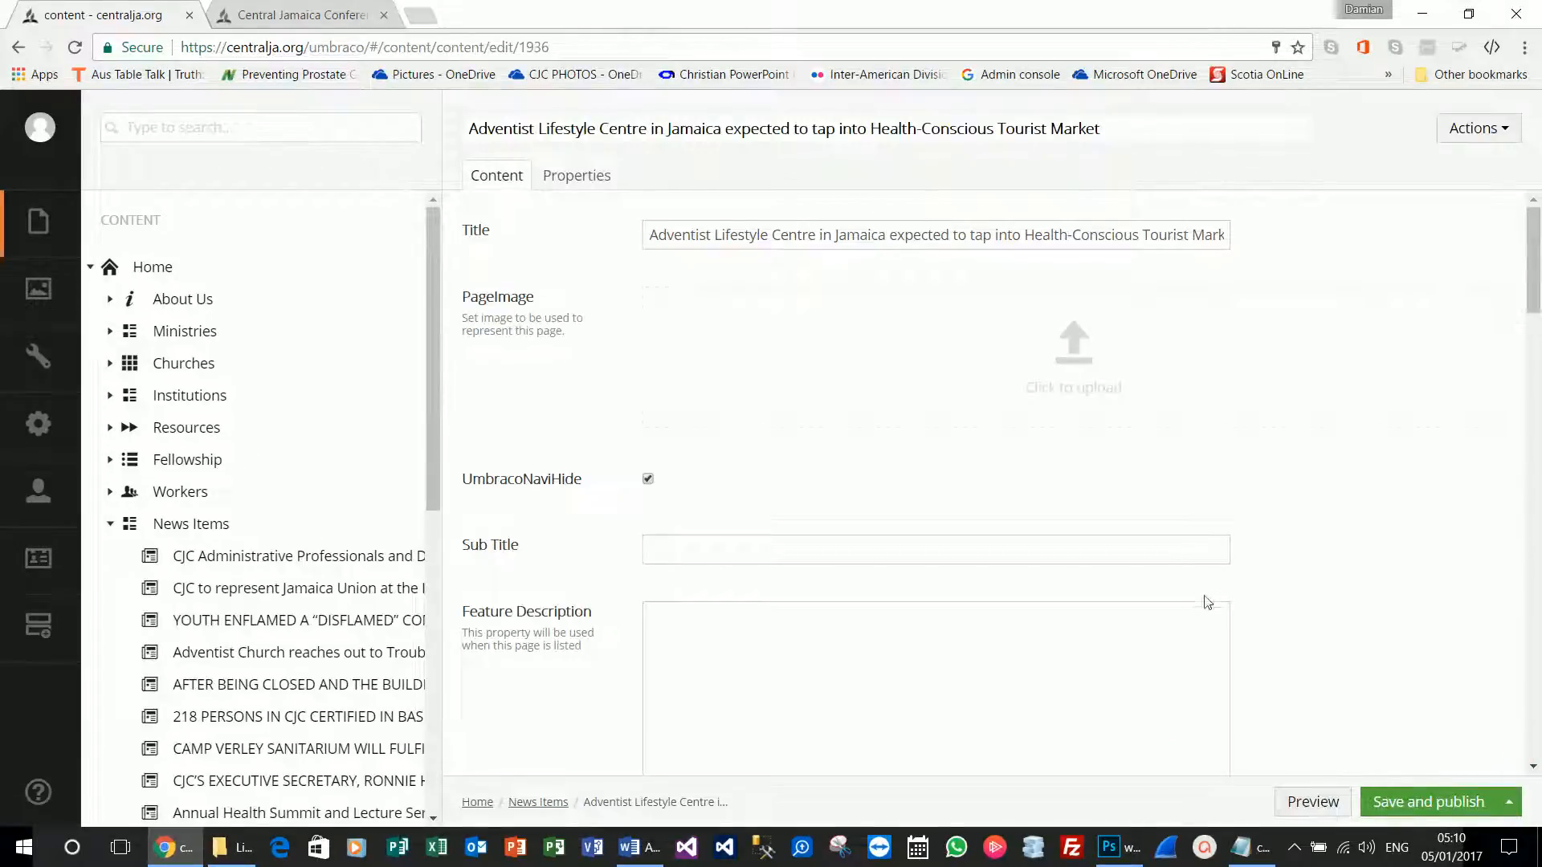
Add a blank paragraph after the Body paragraph ending 'December 22, 2016.'.
{"action": "scroll", "coordinate": [1200, 593], "scroll_direction": "down", "scroll_amount": 15}
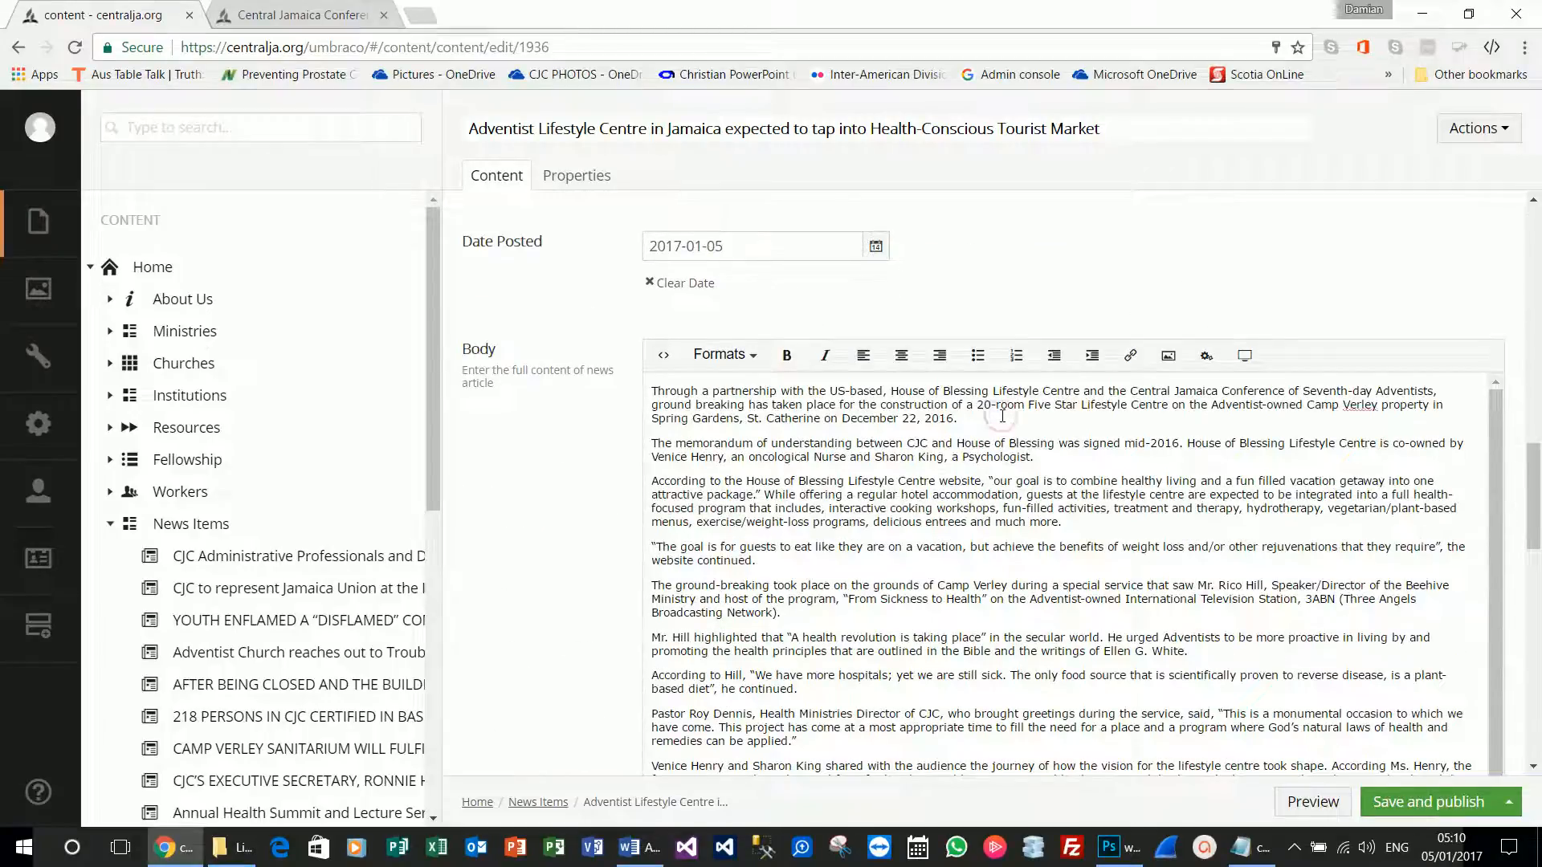
{"action": "key", "text": "Return"}
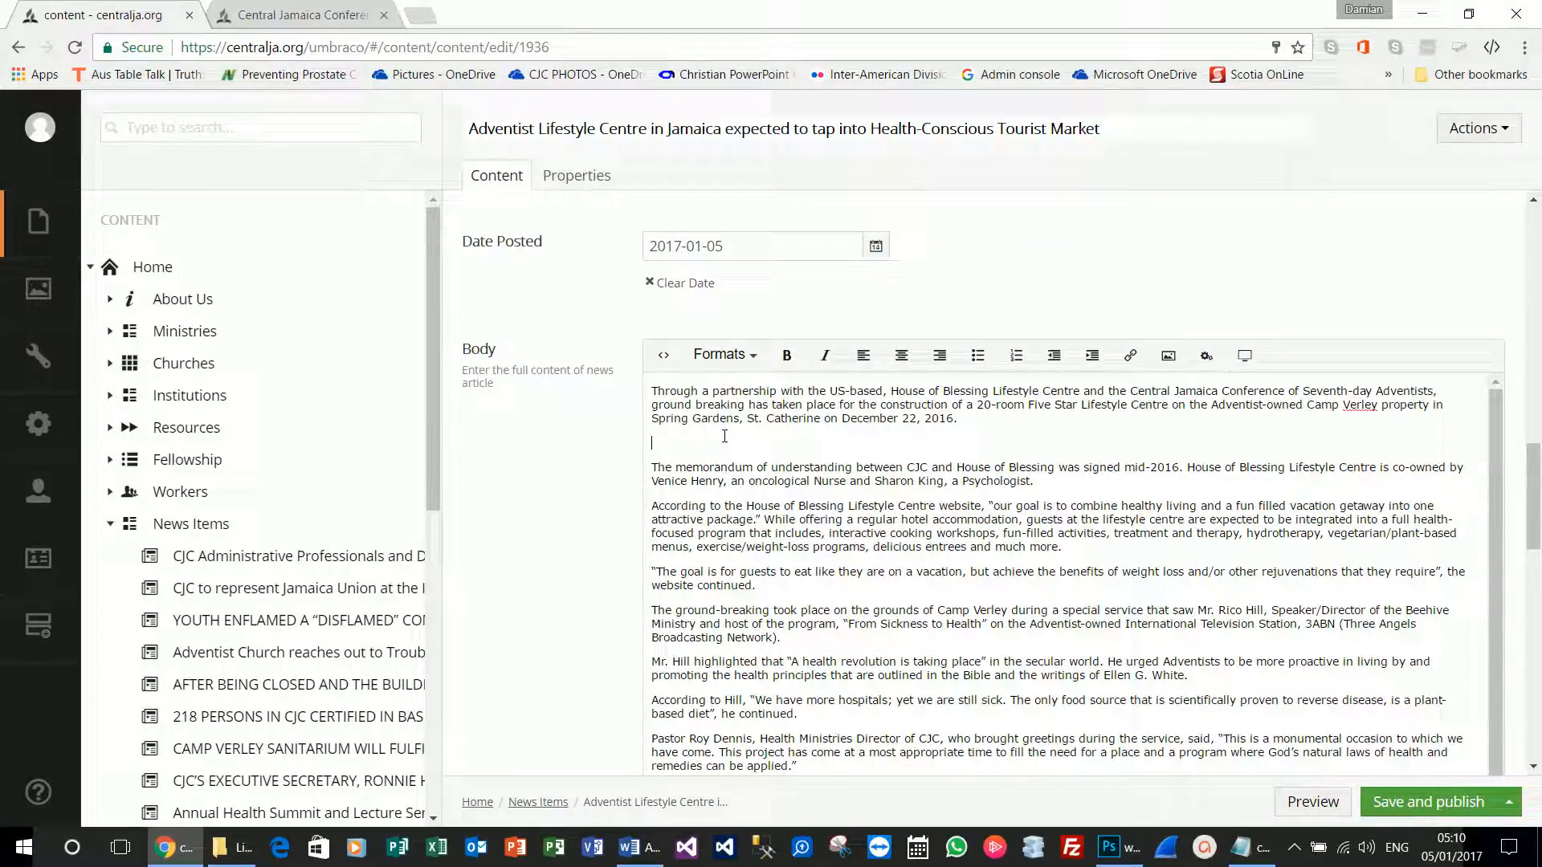
{"action": "left_click", "coordinate": [1206, 358]}
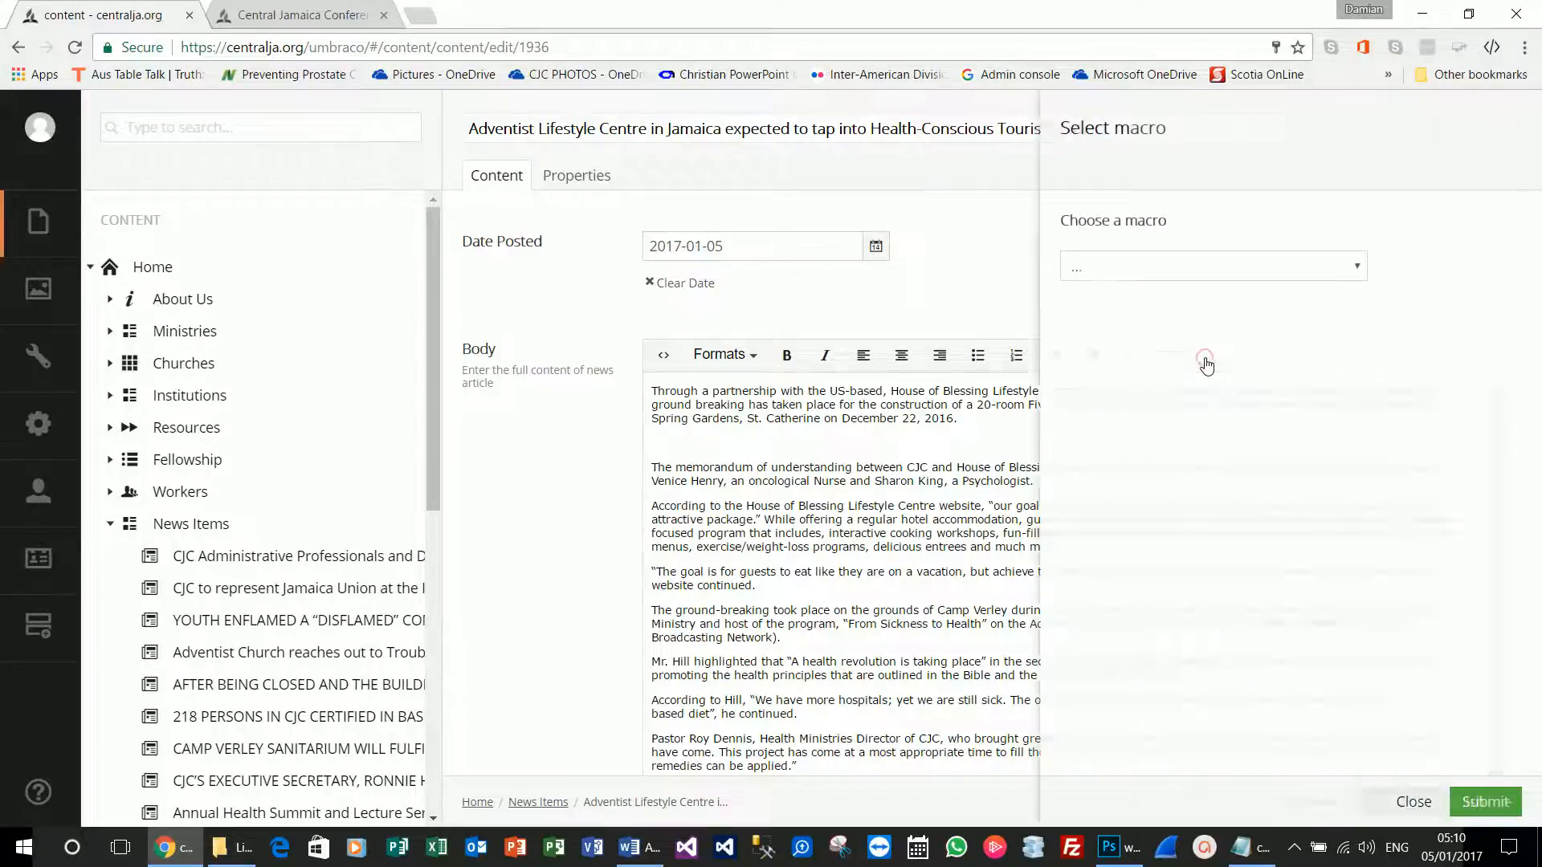
{"action": "left_click", "coordinate": [1229, 283]}
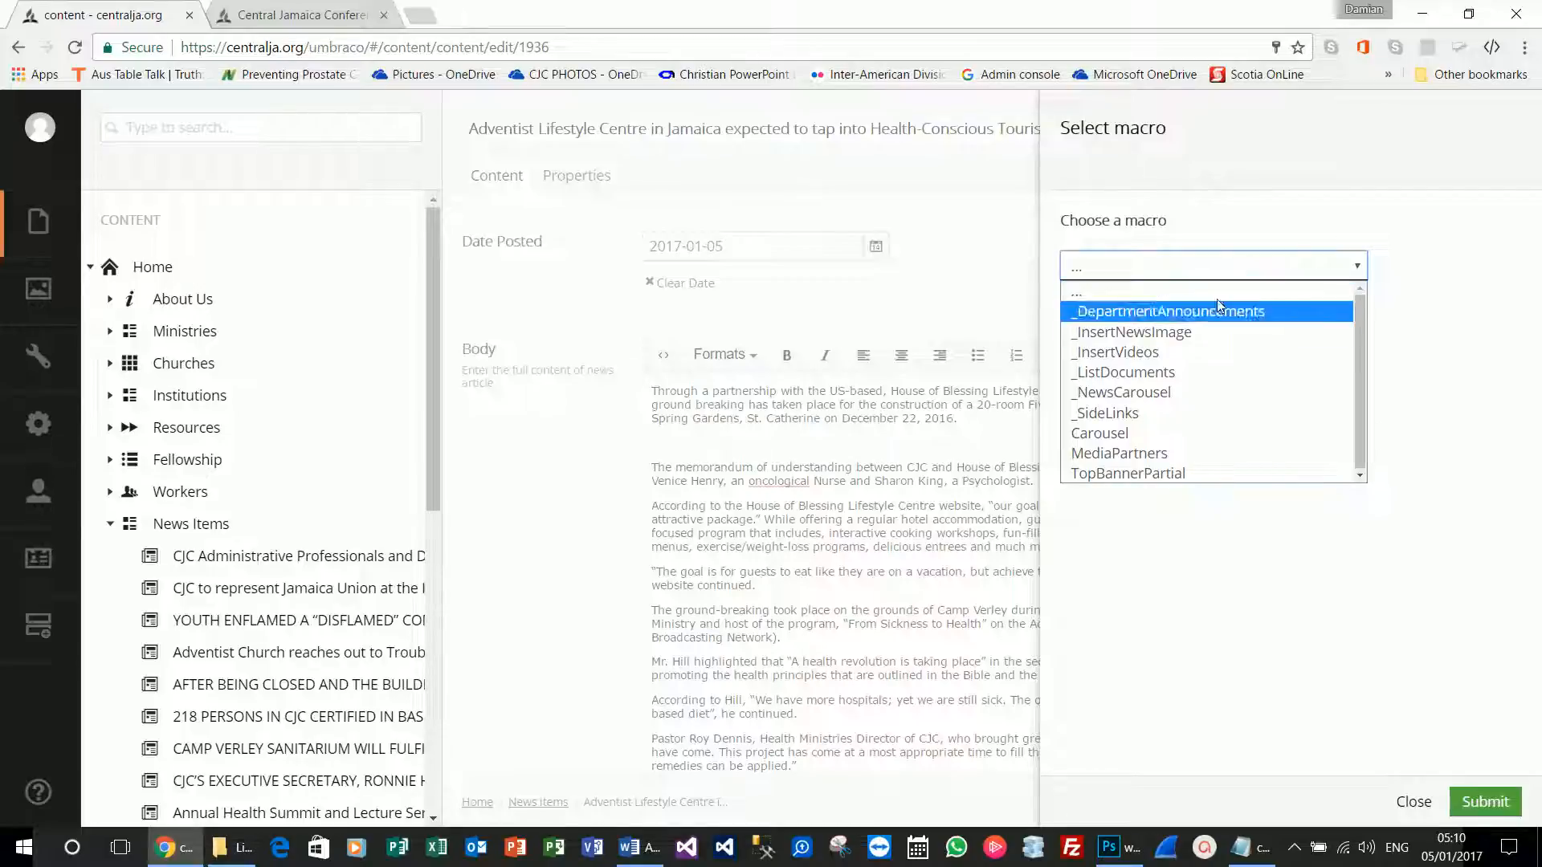
{"action": "left_click", "coordinate": [1185, 331]}
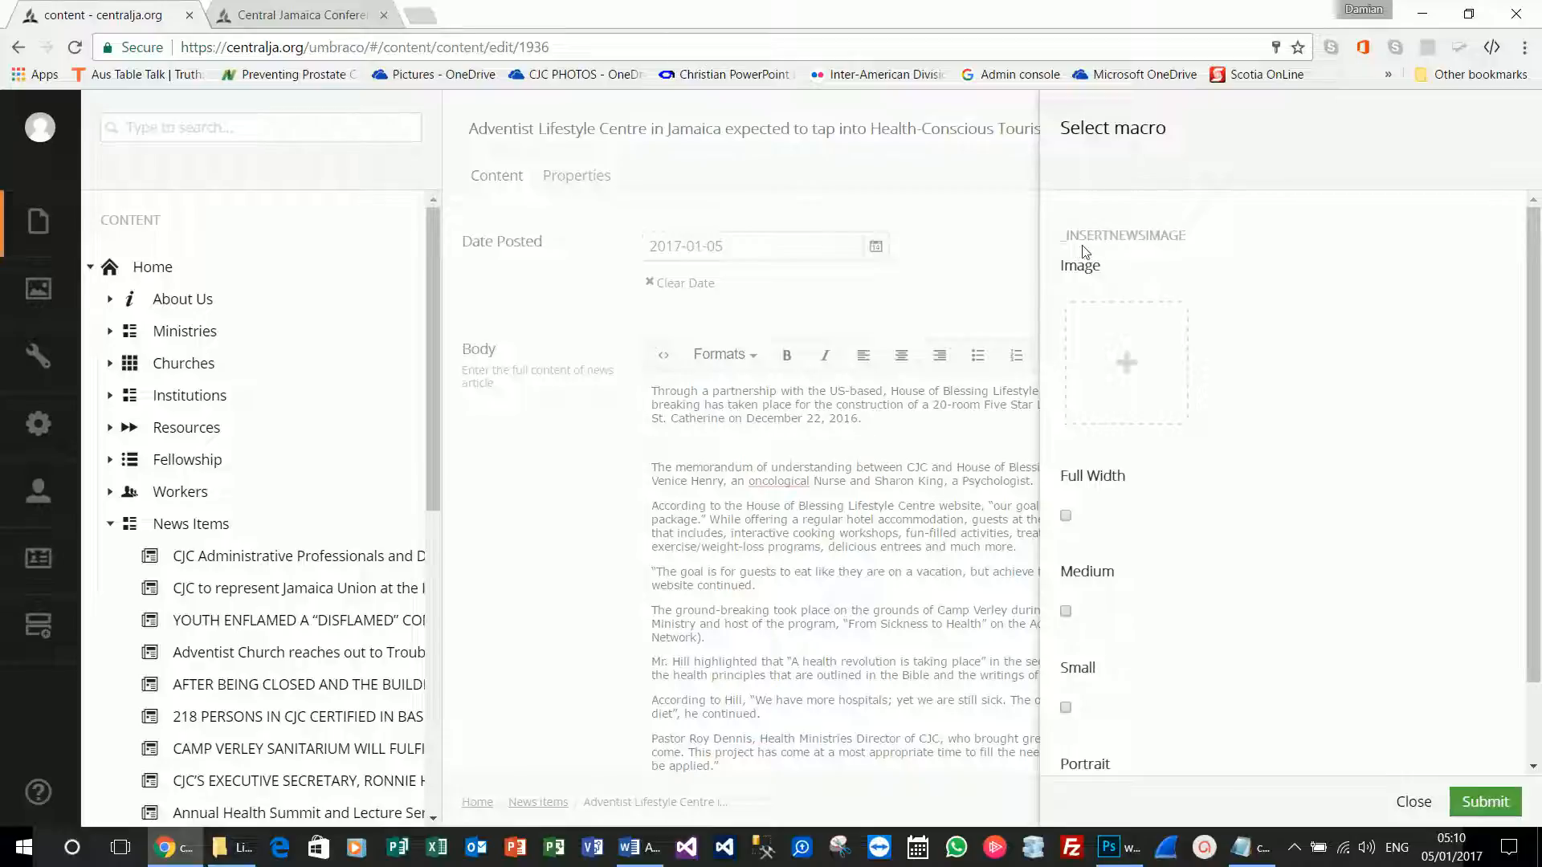
{"action": "left_click", "coordinate": [1129, 362]}
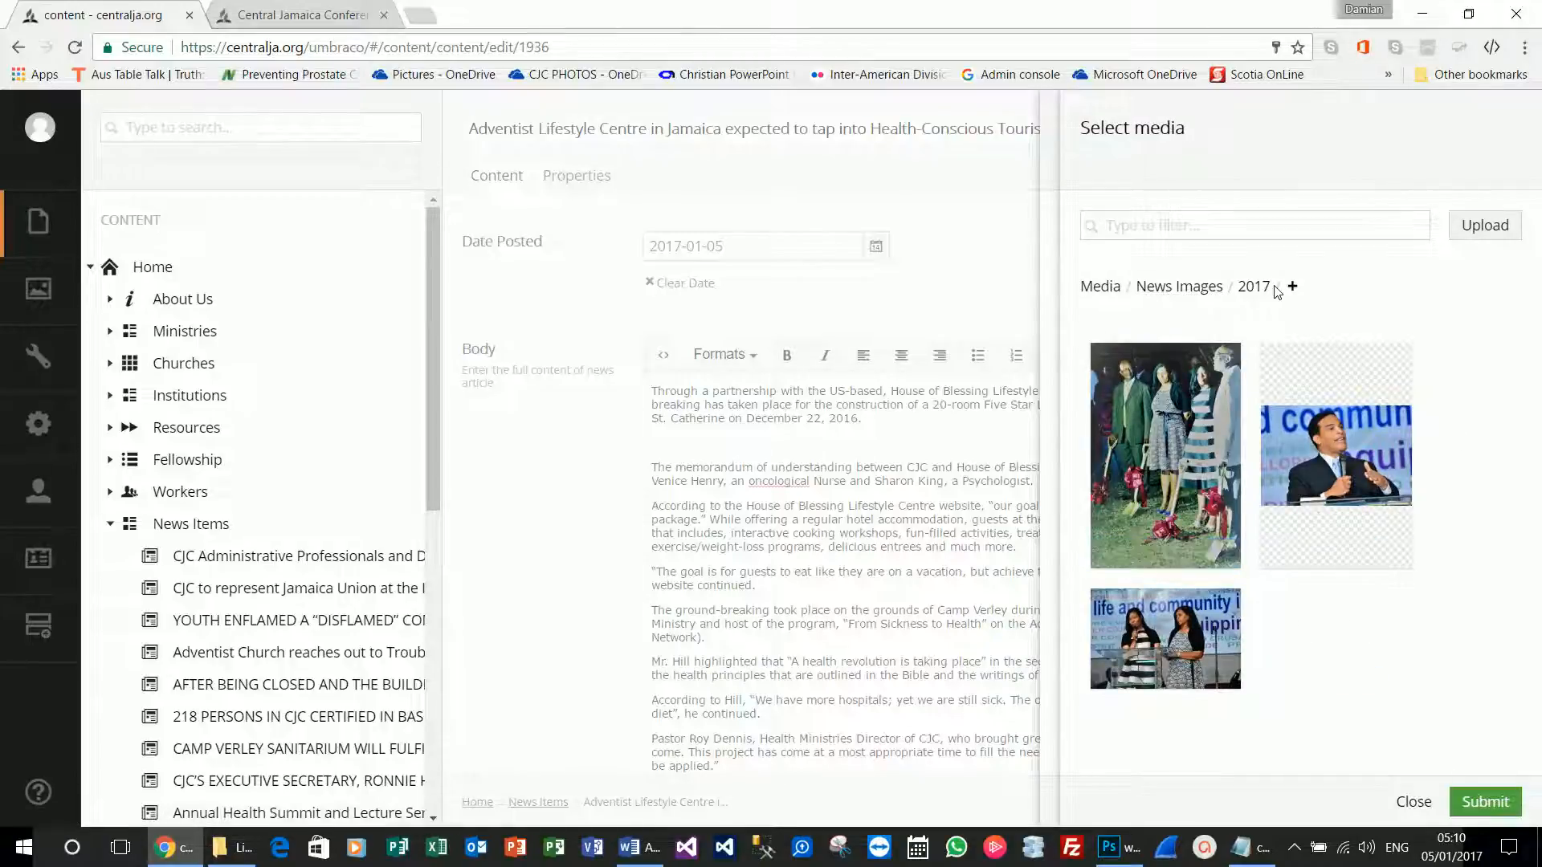
{"action": "left_click", "coordinate": [1103, 289]}
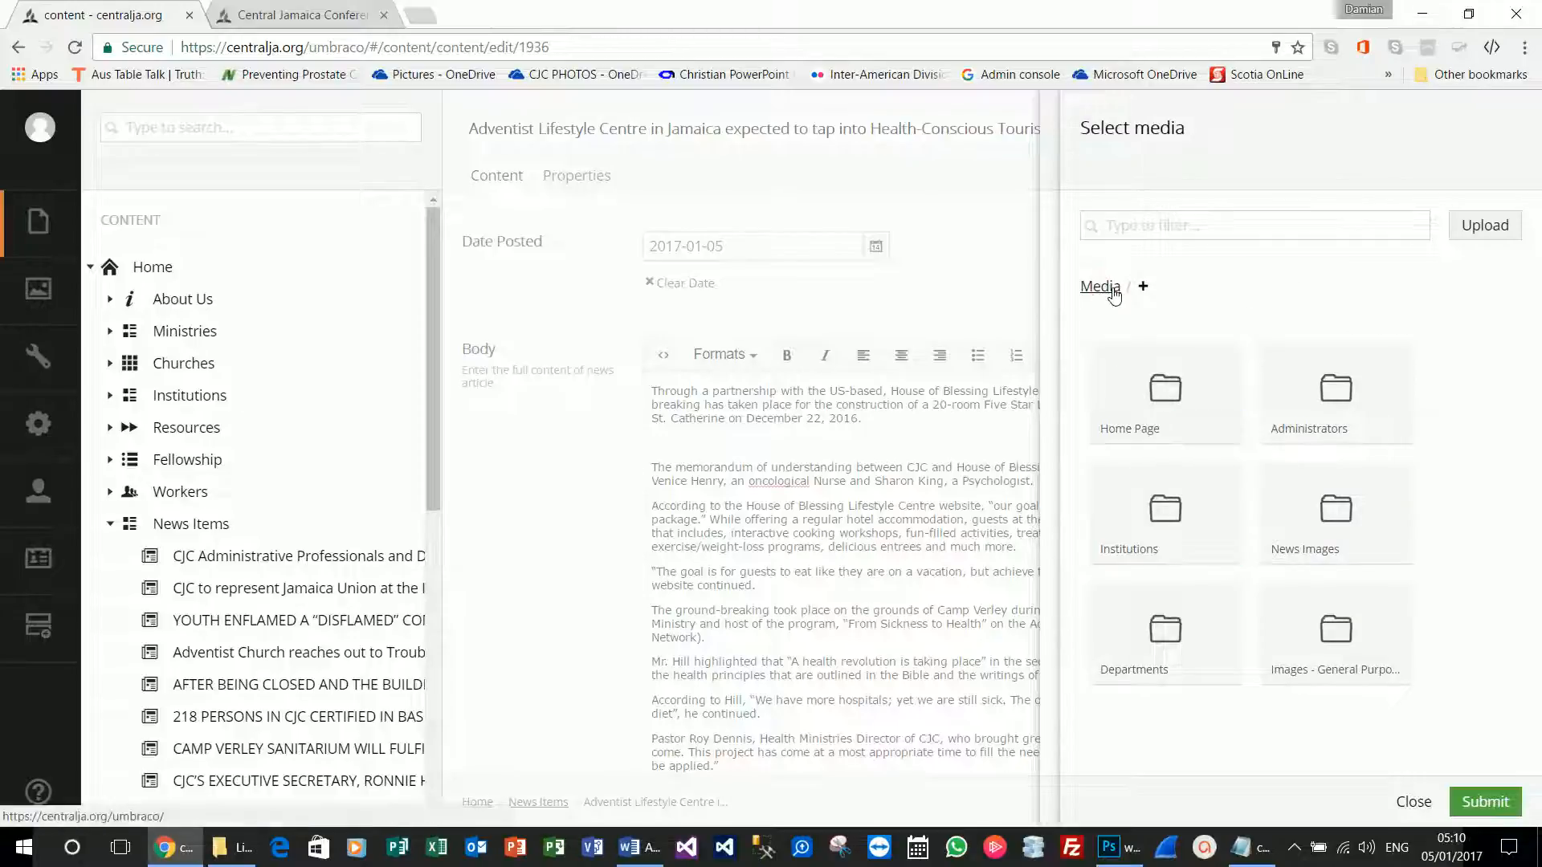
{"action": "left_click", "coordinate": [1331, 557]}
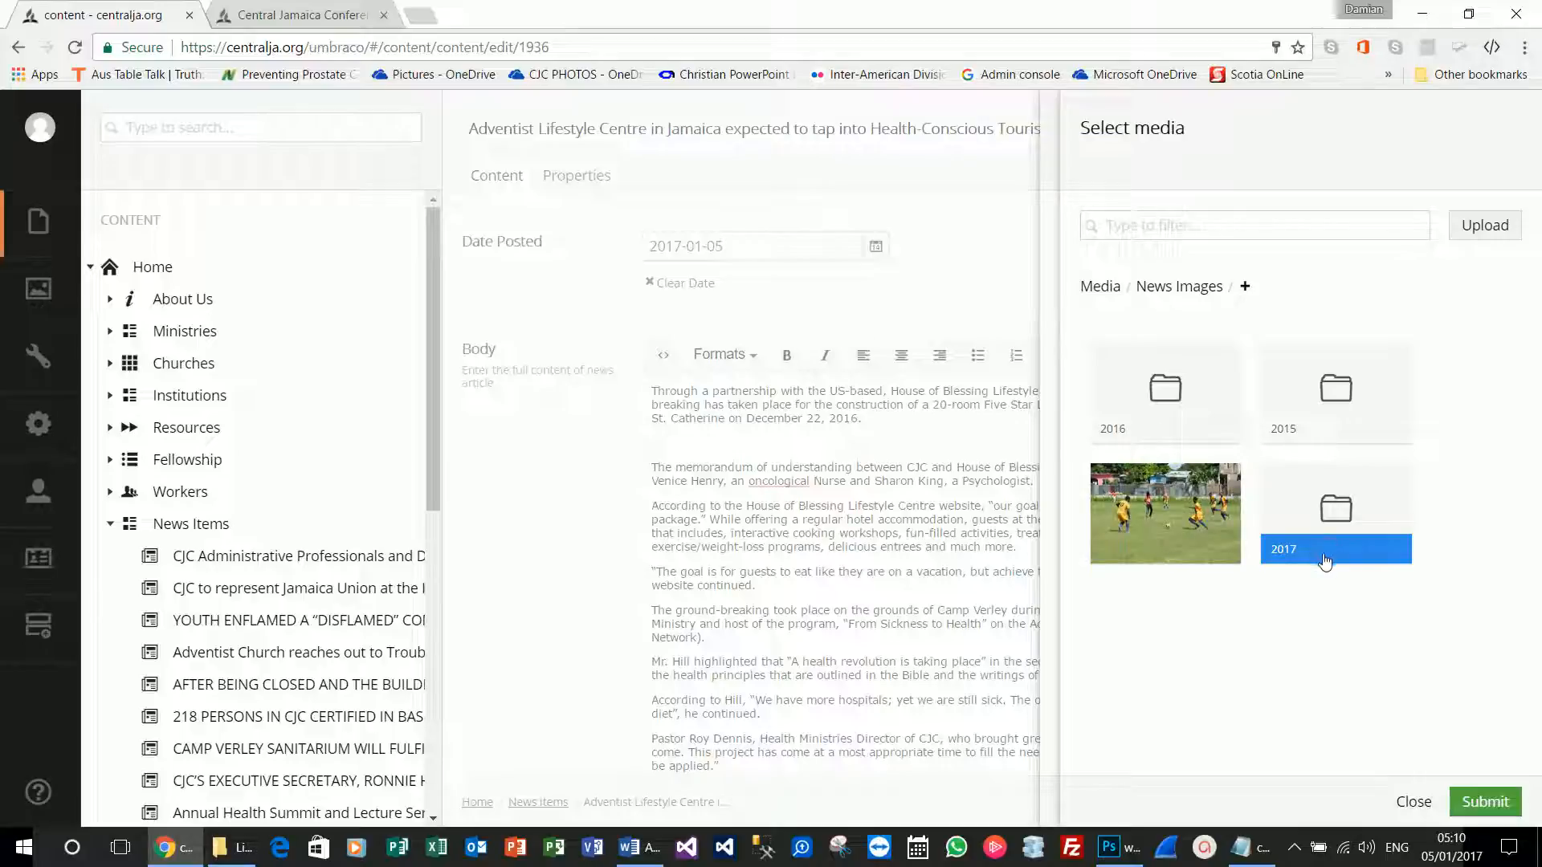
{"action": "left_click", "coordinate": [1325, 560]}
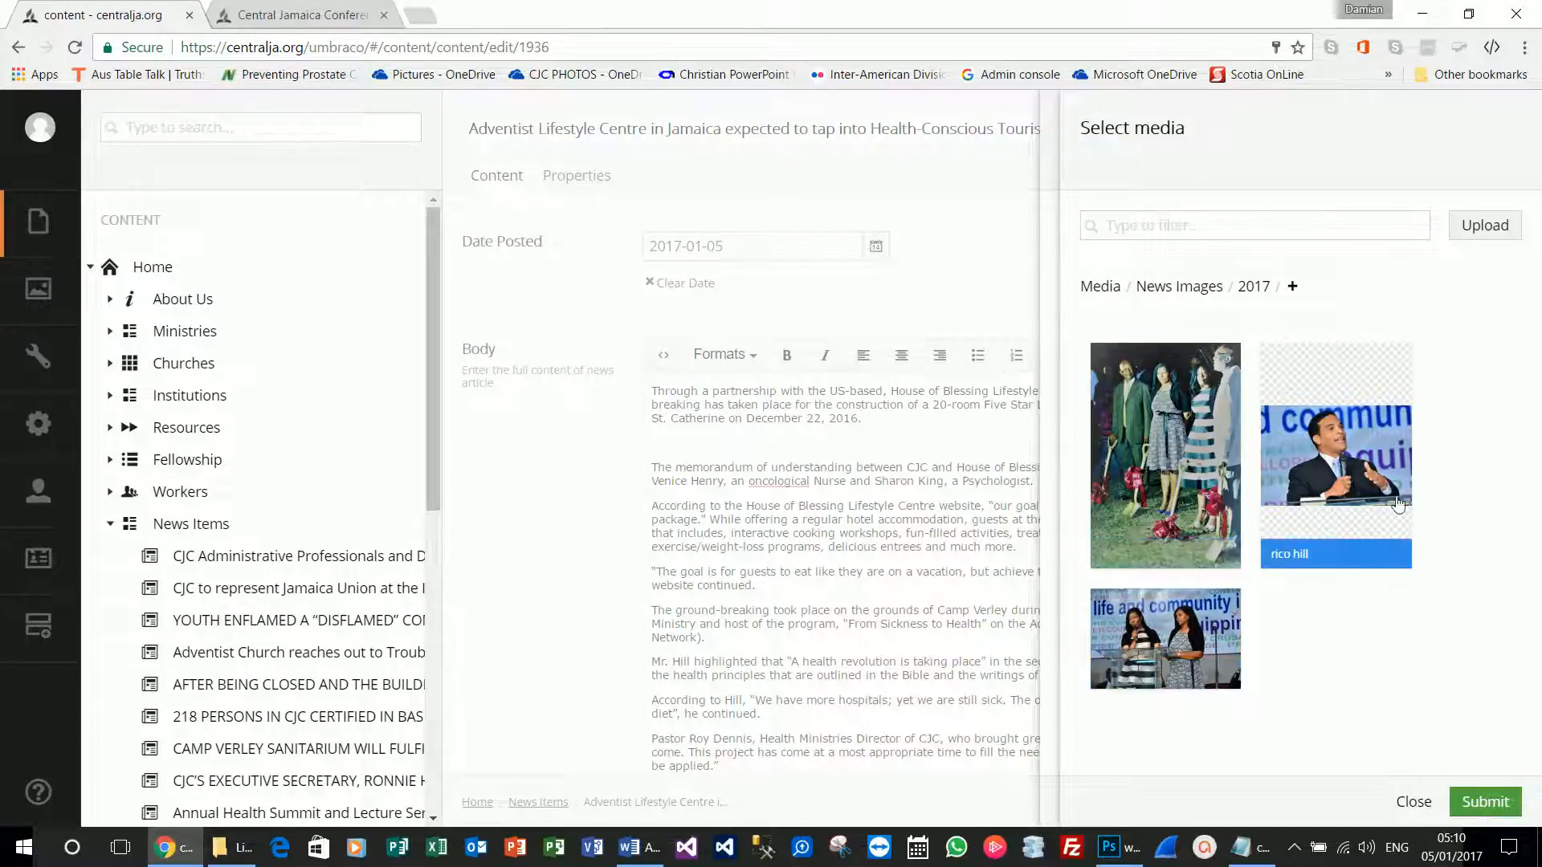
{"action": "left_click", "coordinate": [1342, 444]}
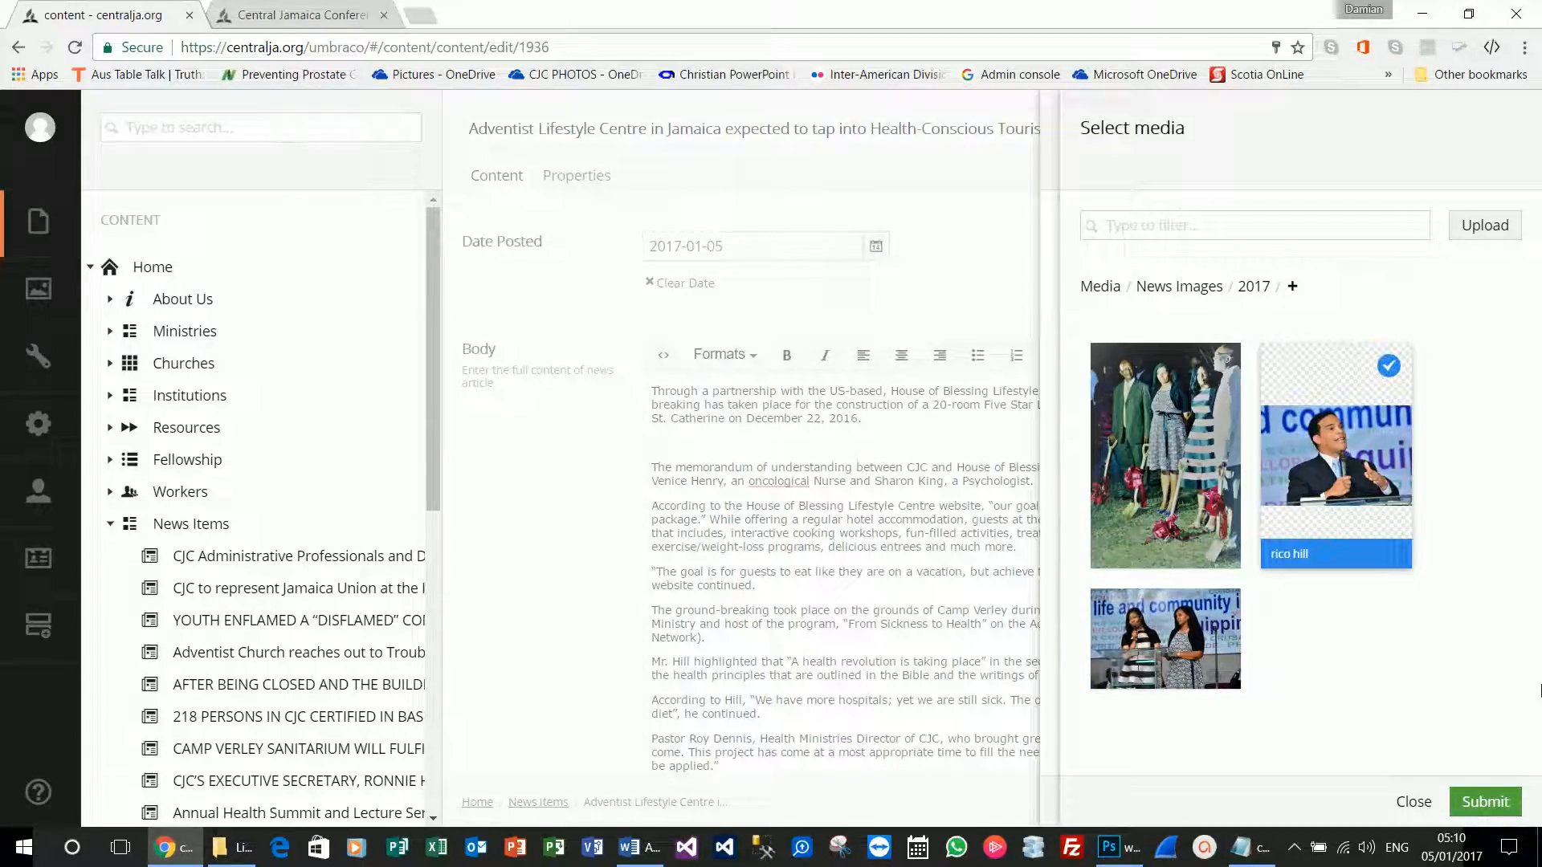
{"action": "left_click", "coordinate": [1485, 802]}
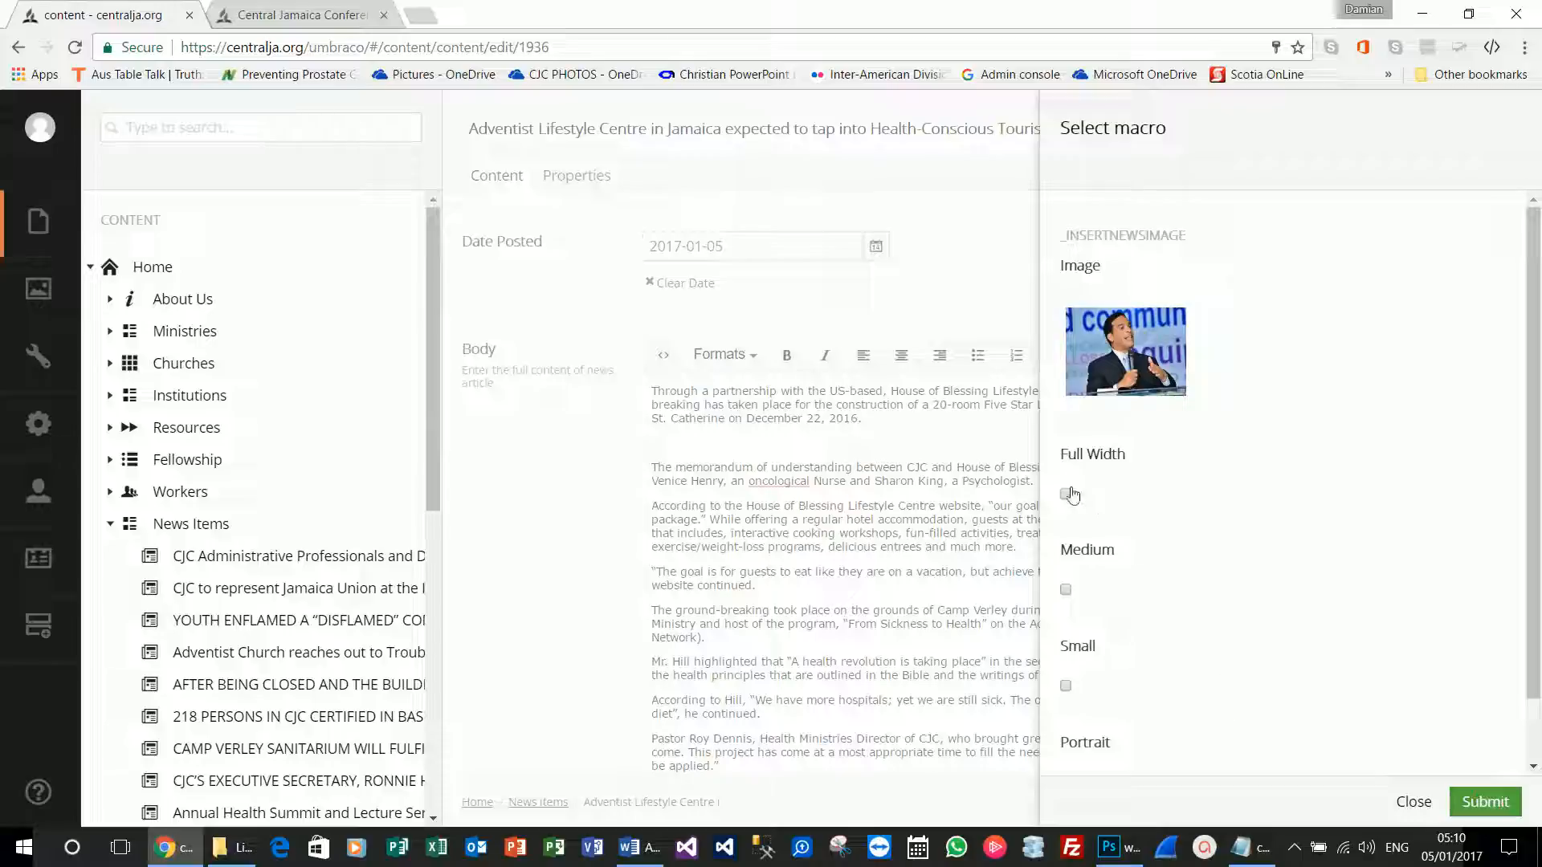
{"action": "scroll", "coordinate": [1082, 469], "scroll_direction": "down", "scroll_amount": 1}
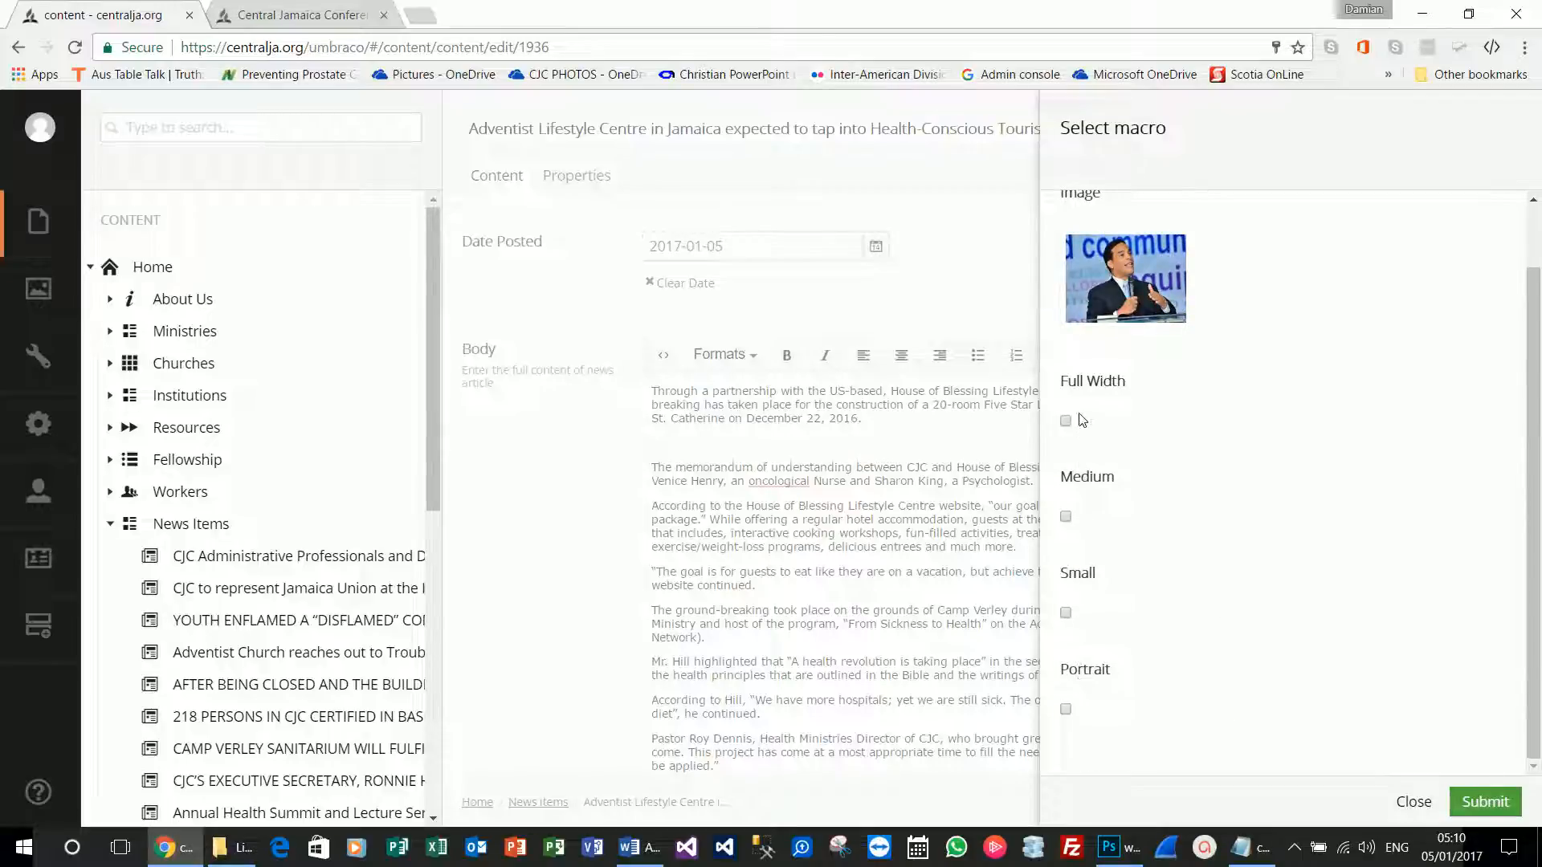
{"action": "scroll", "coordinate": [1083, 419], "scroll_direction": "up", "scroll_amount": 1}
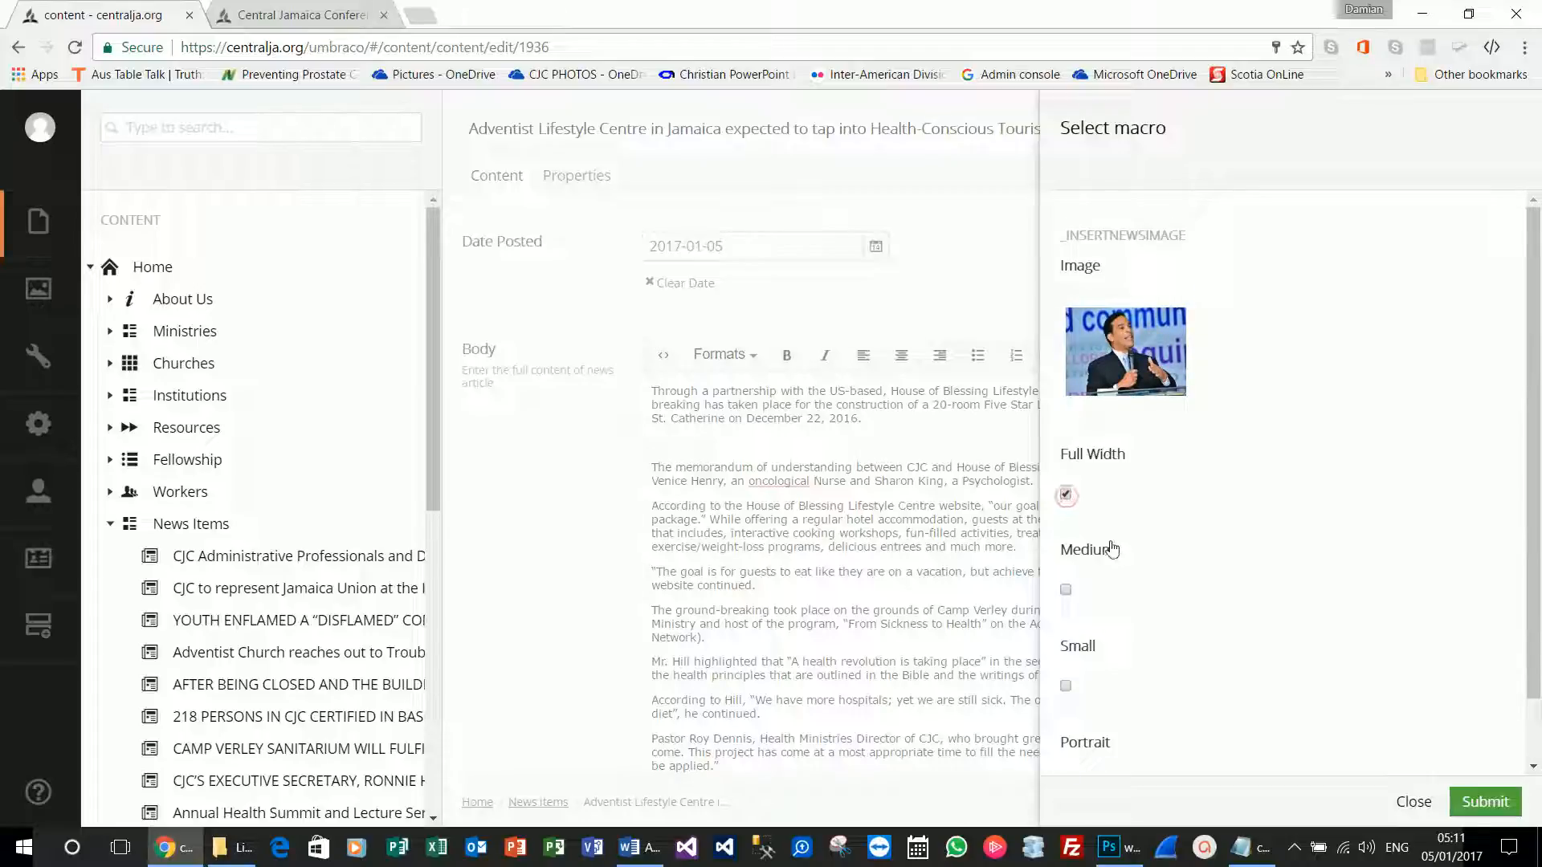
{"action": "scroll", "coordinate": [1114, 548], "scroll_direction": "down", "scroll_amount": 1}
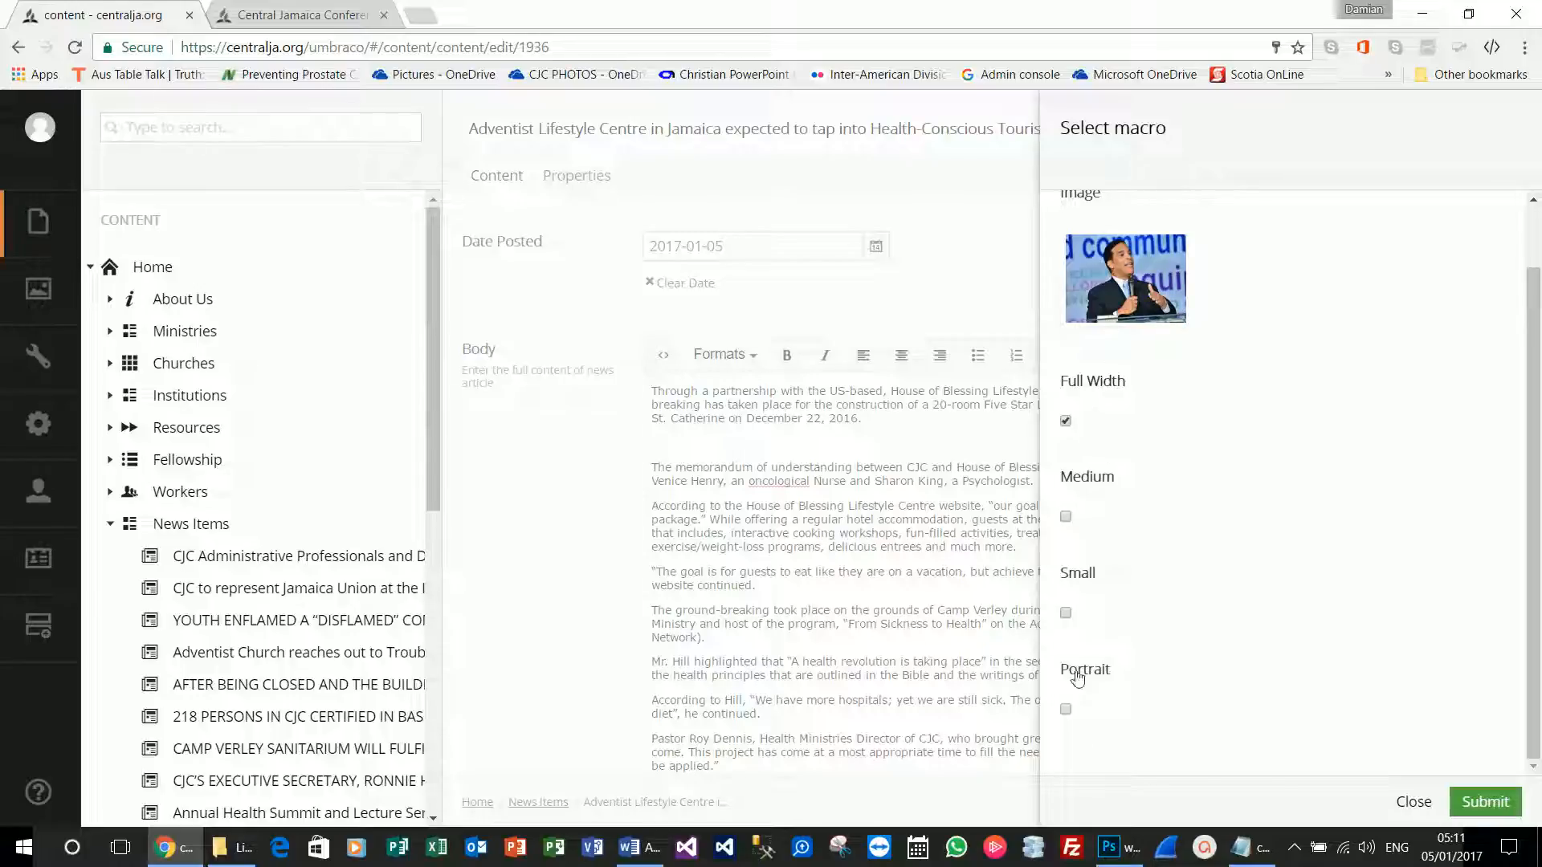
{"action": "left_click", "coordinate": [1491, 807]}
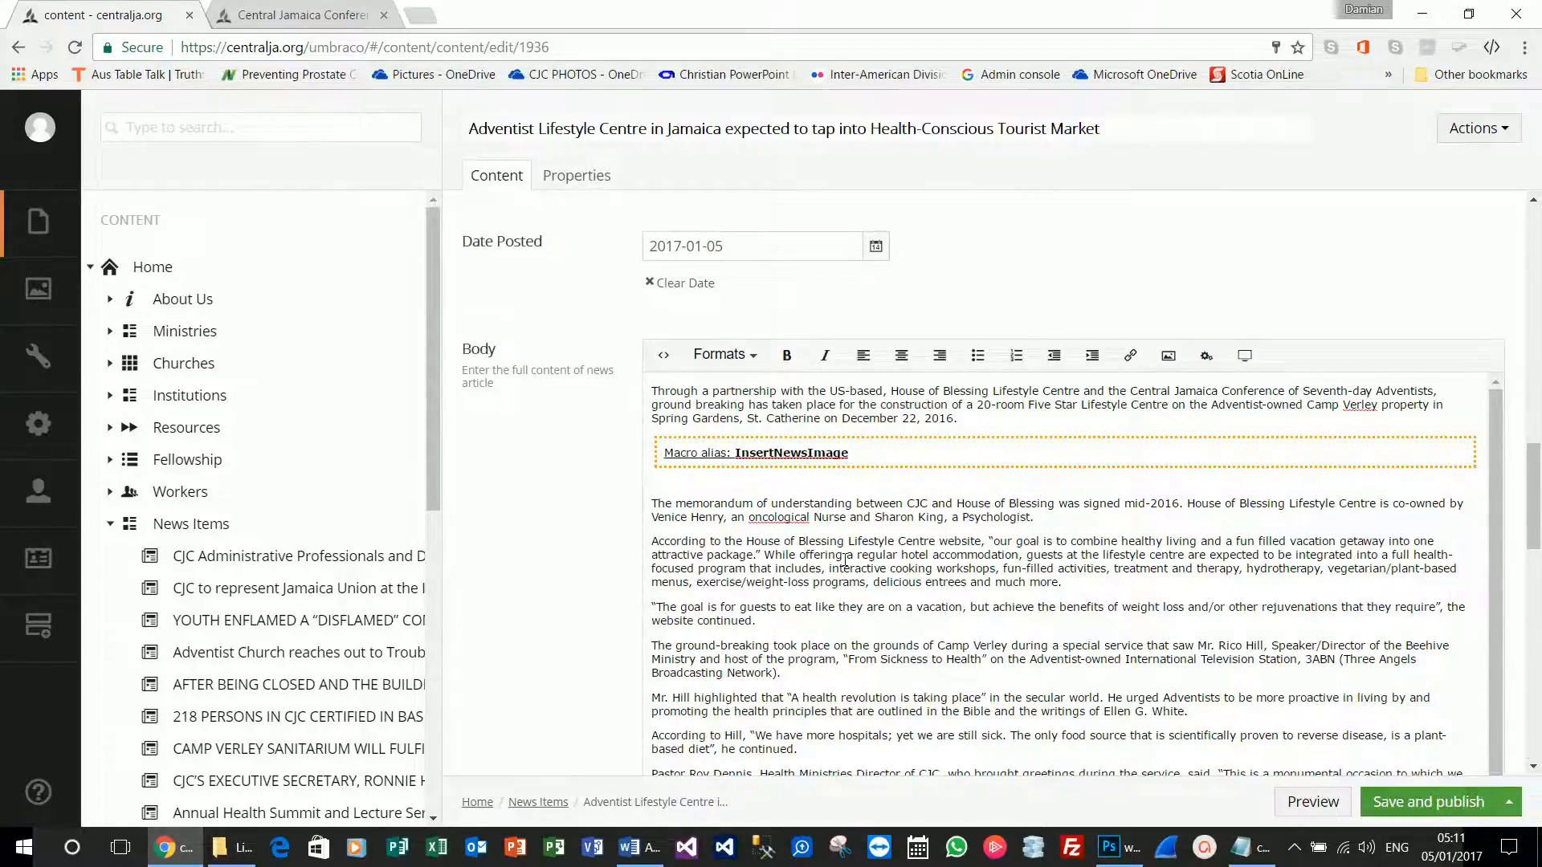
After 'website continued.' add an _InsertNewsImage macro using the groundbreaking photo.
{"action": "scroll", "coordinate": [845, 562], "scroll_direction": "down", "scroll_amount": 4}
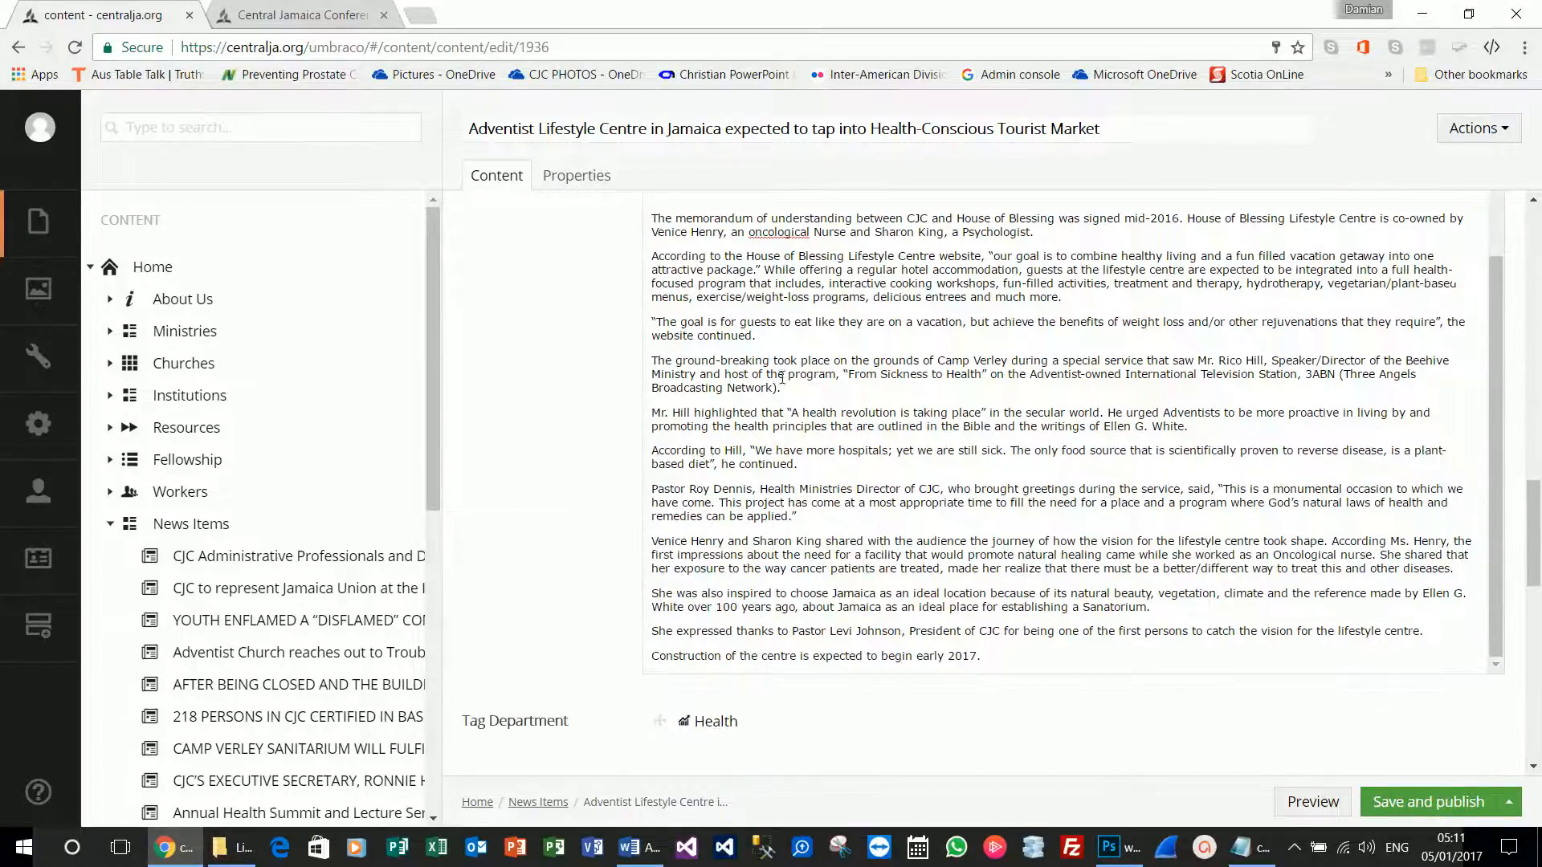
{"action": "key", "text": "Return"}
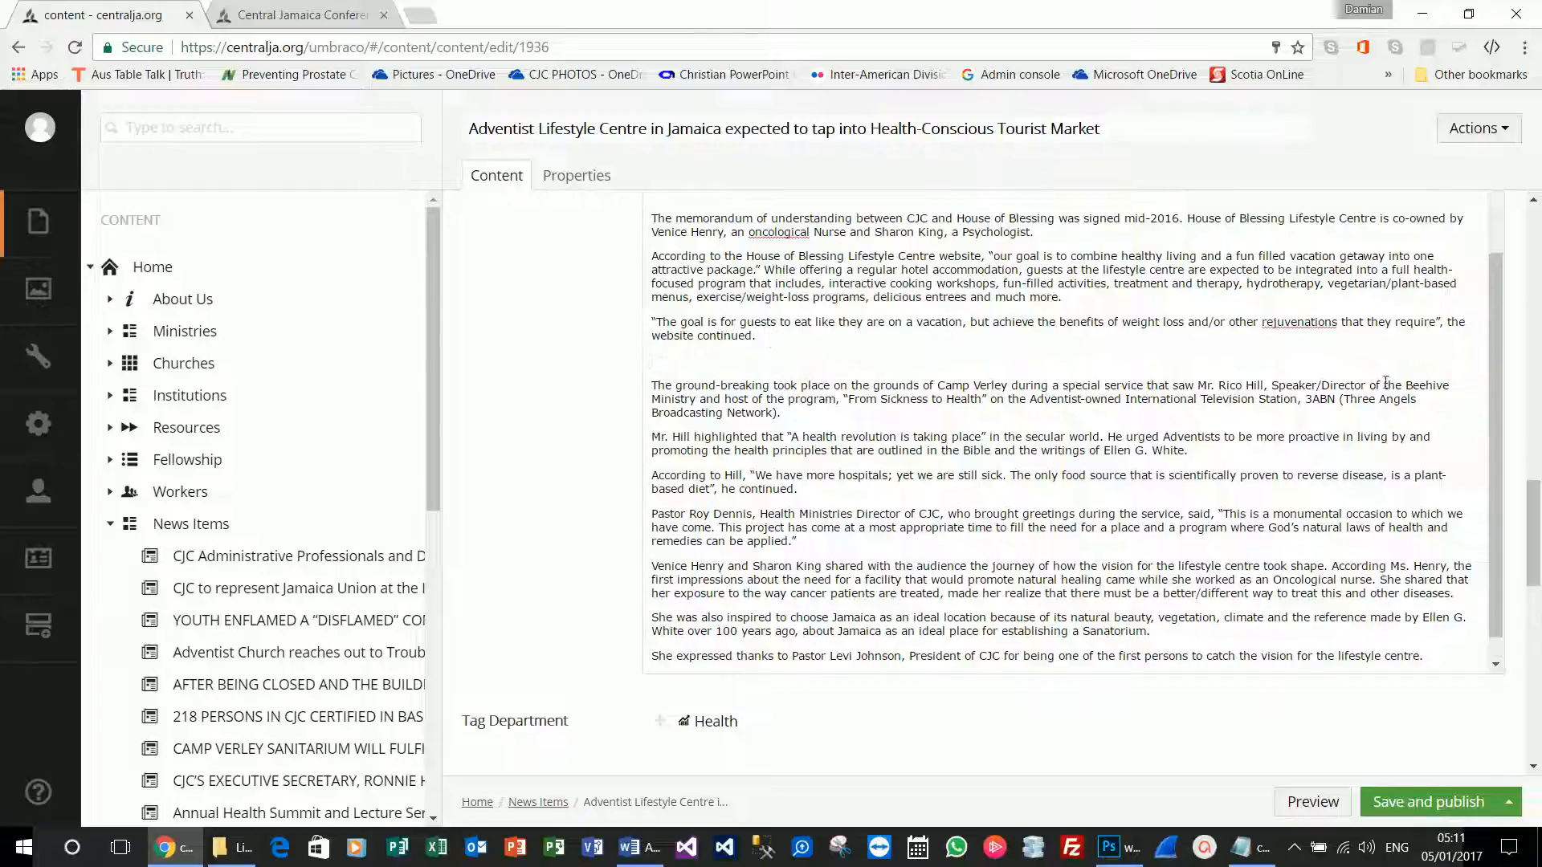
{"action": "scroll", "coordinate": [1385, 382], "scroll_direction": "up", "scroll_amount": 3}
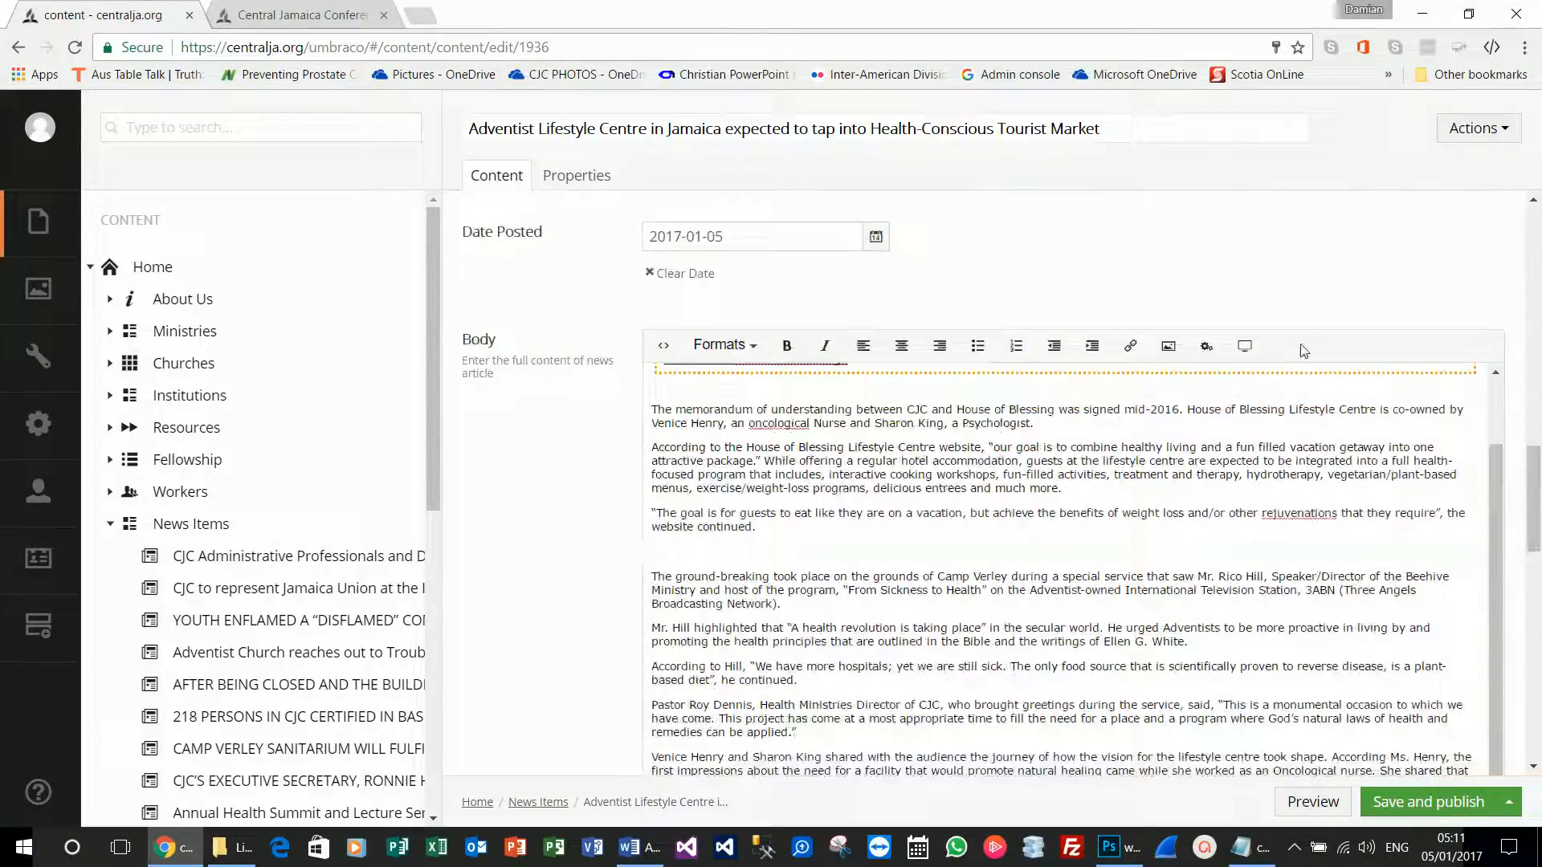
{"action": "left_click", "coordinate": [1206, 346]}
{"action": "left_click", "coordinate": [1215, 271]}
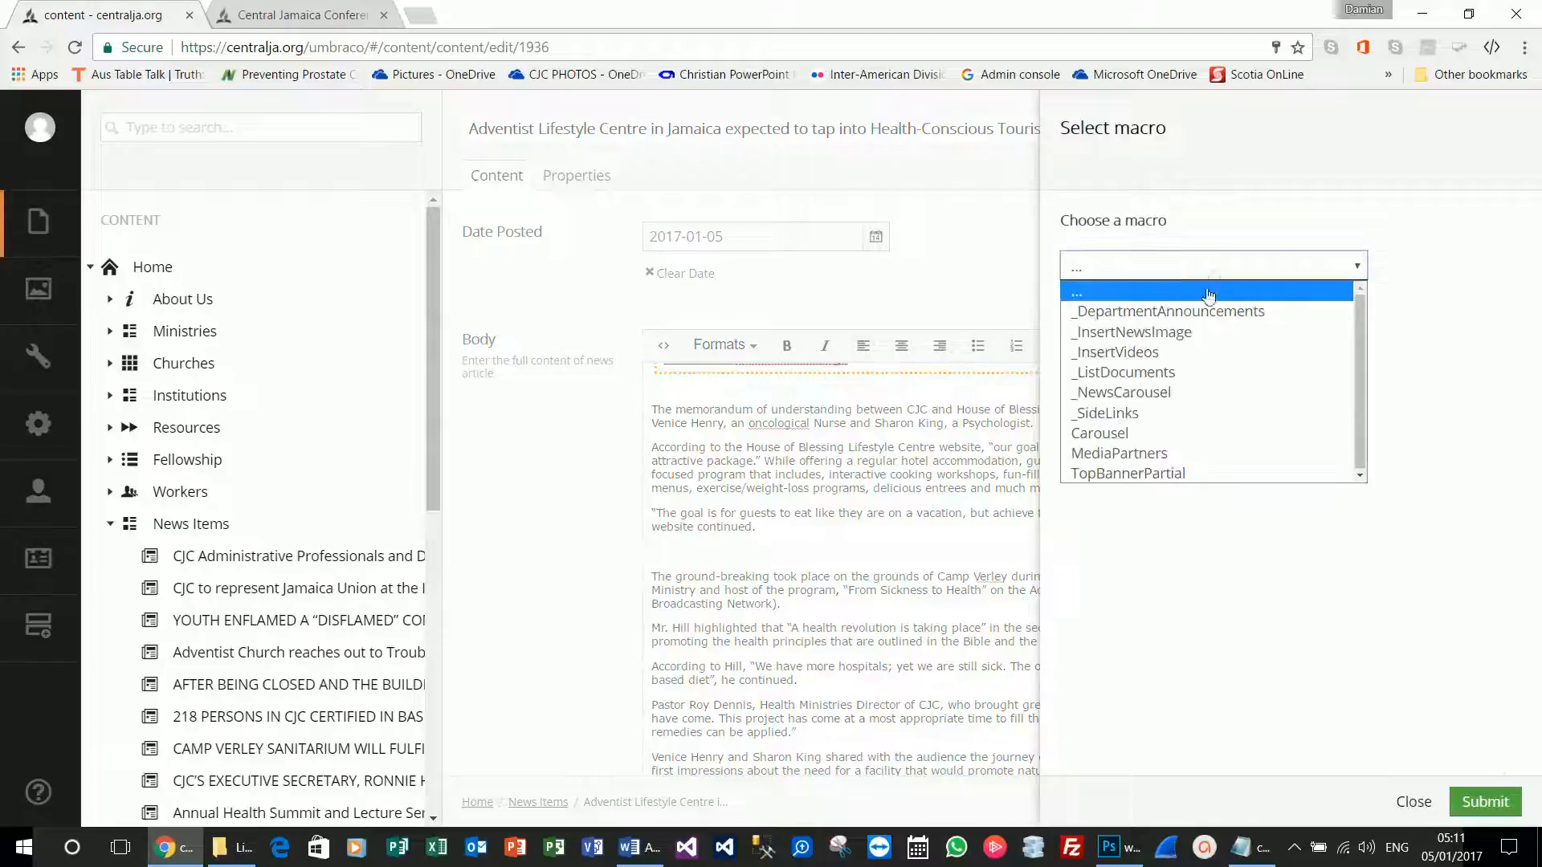
{"action": "left_click", "coordinate": [1164, 332]}
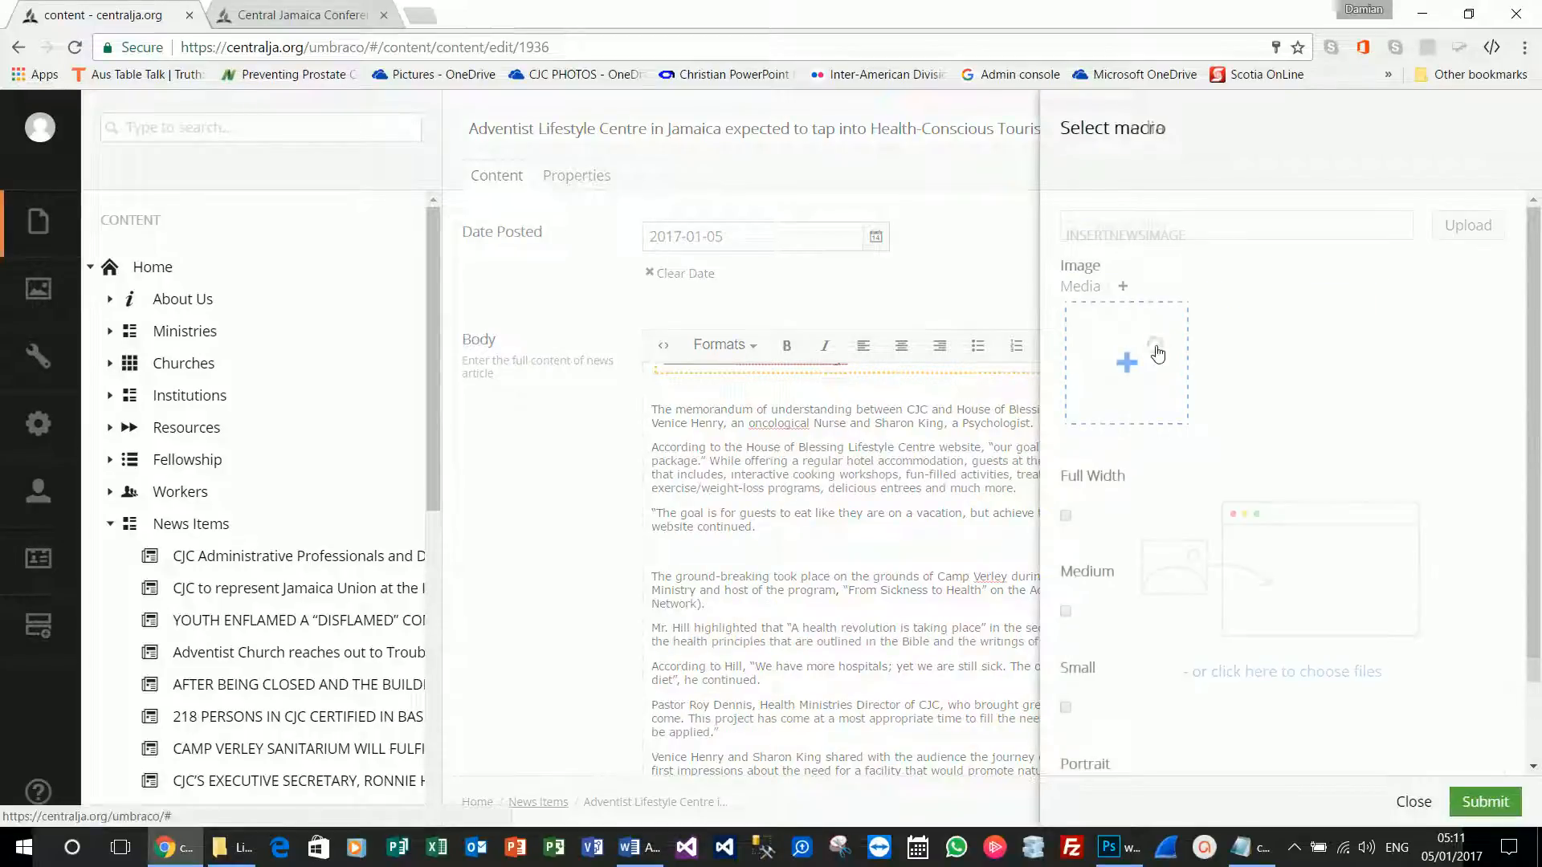
{"action": "left_click", "coordinate": [1165, 421]}
{"action": "left_click", "coordinate": [1468, 801]}
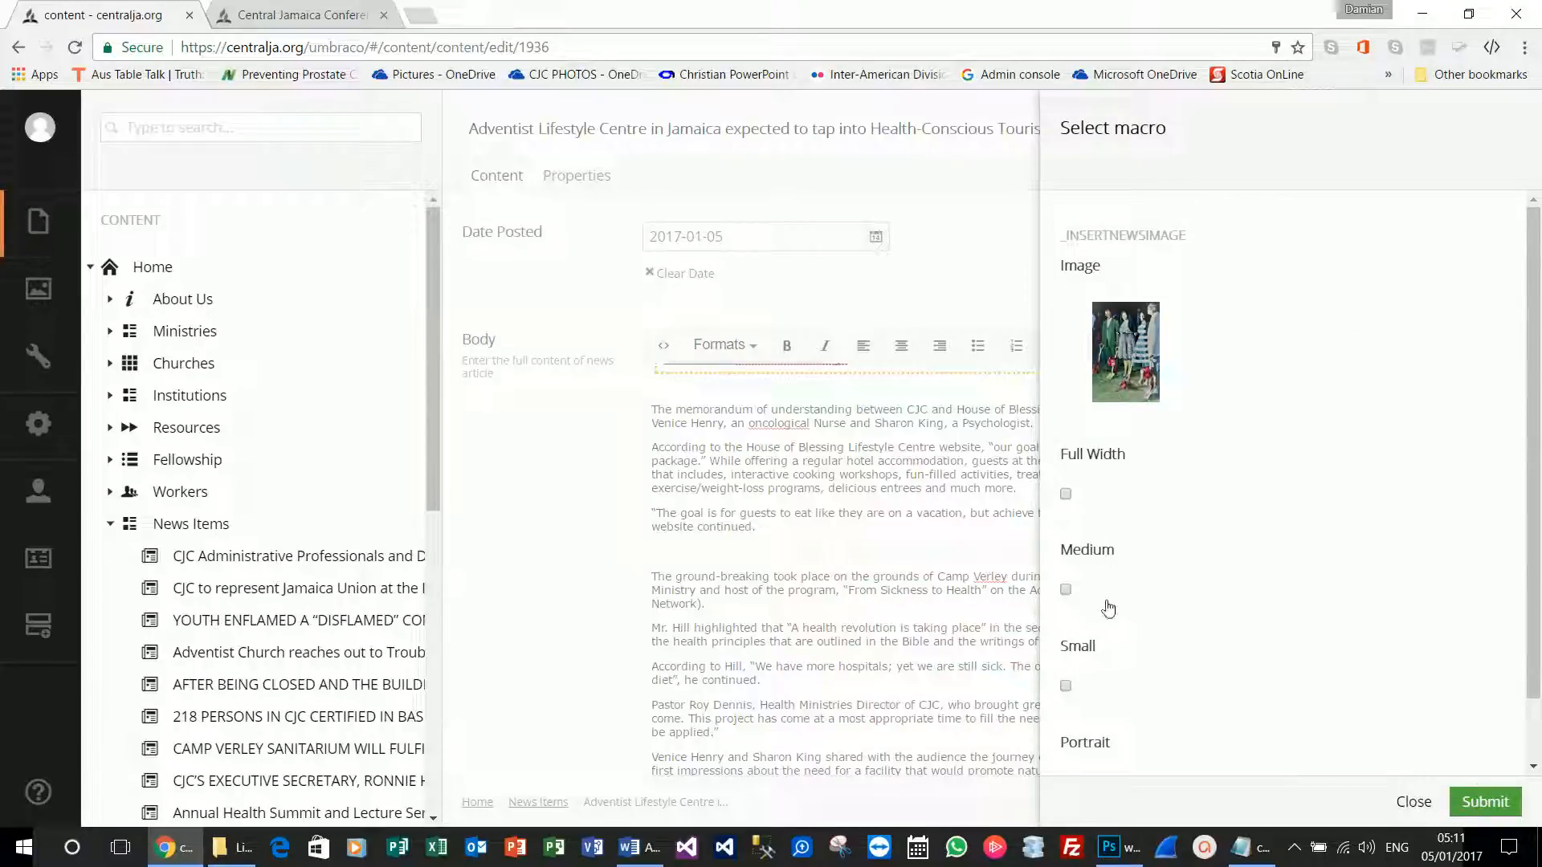
Set the groundbreaking macro to Portrait, insert it, and save without publishing.
{"action": "scroll", "coordinate": [1096, 739], "scroll_direction": "down", "scroll_amount": 1}
{"action": "left_click", "coordinate": [1066, 709]}
{"action": "left_click", "coordinate": [1480, 809]}
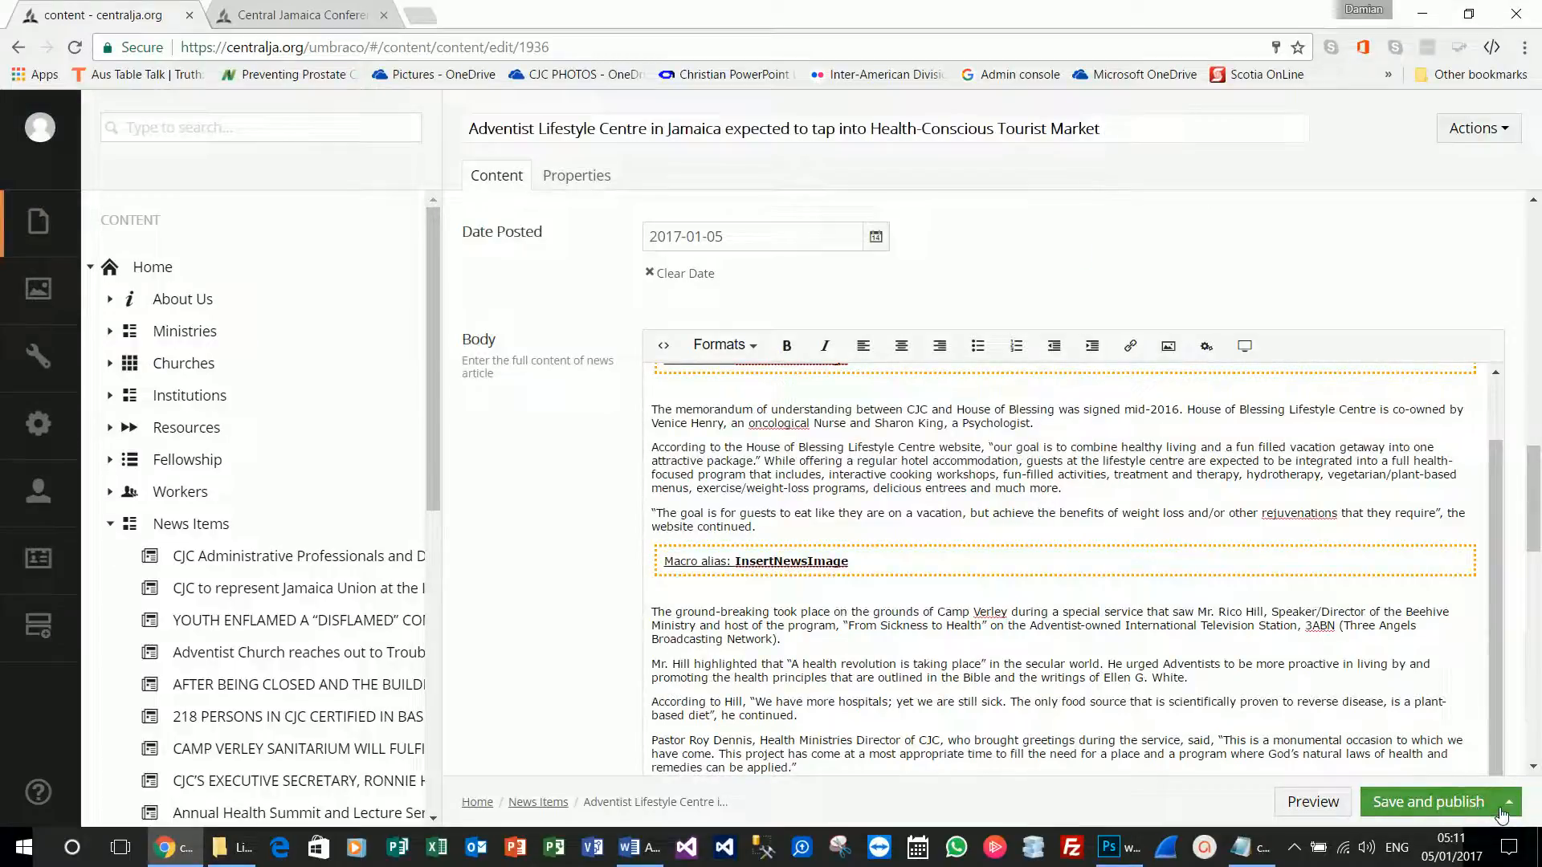
{"action": "left_click", "coordinate": [1509, 802]}
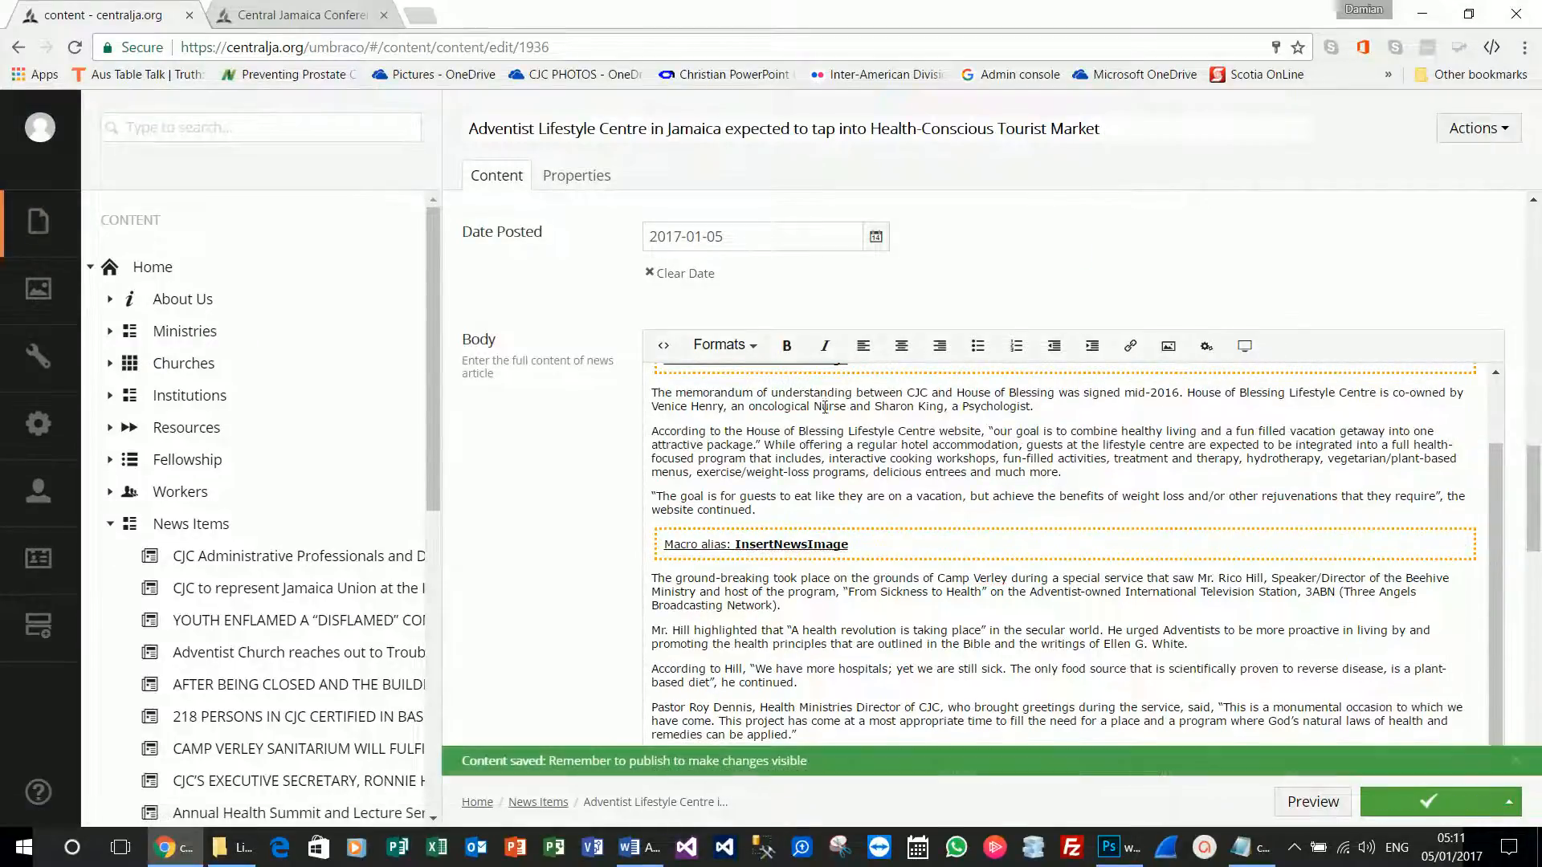
{"action": "left_click", "coordinate": [1313, 801]}
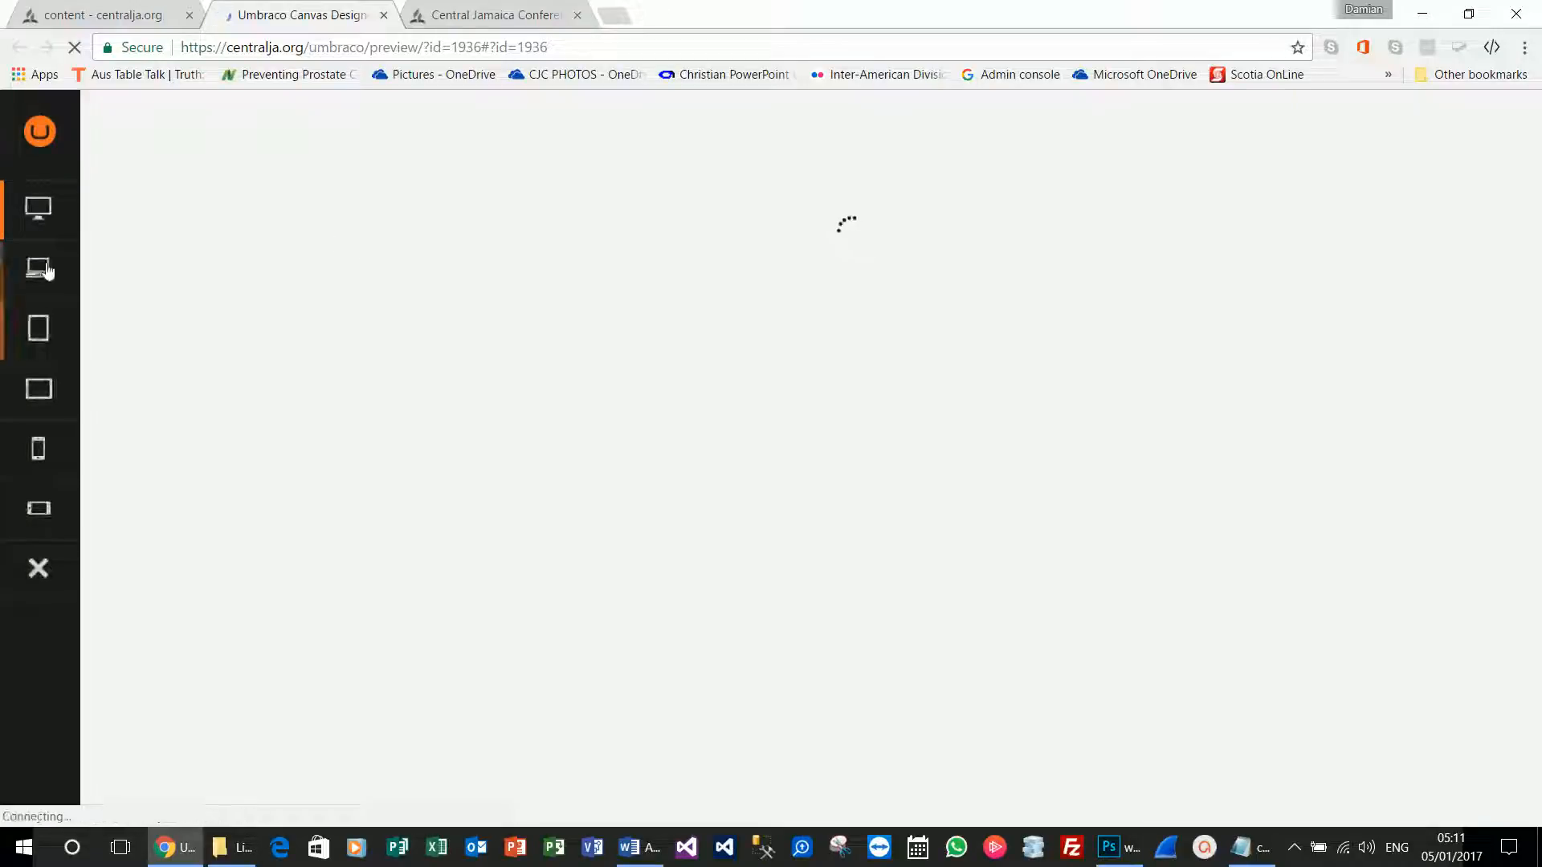
{"action": "scroll", "coordinate": [691, 562], "scroll_direction": "down", "scroll_amount": 7}
{"action": "scroll", "coordinate": [686, 546], "scroll_direction": "down", "scroll_amount": 3}
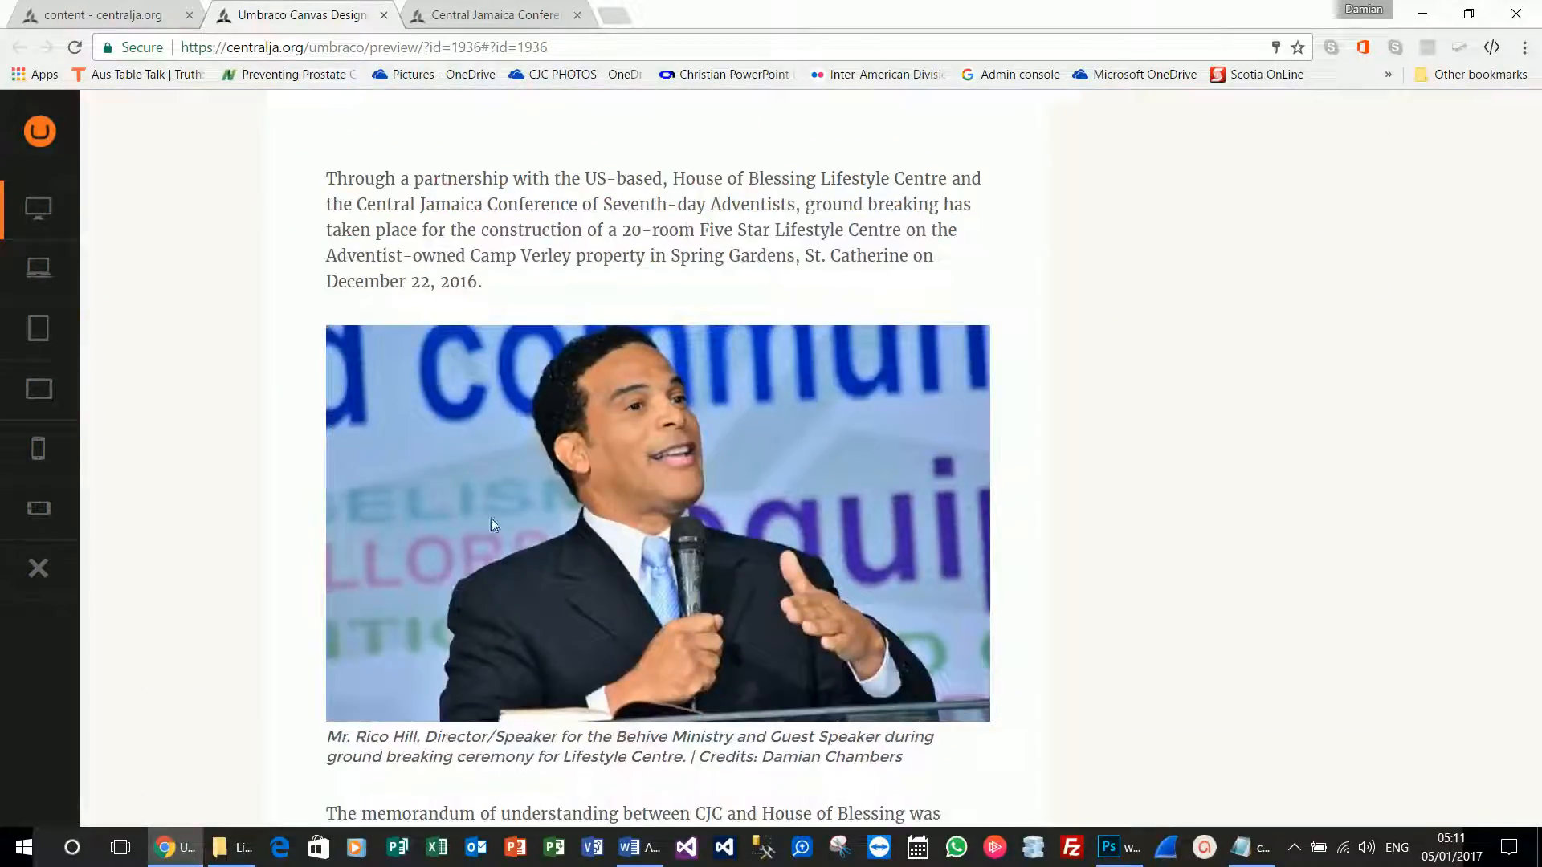
{"action": "scroll", "coordinate": [491, 523], "scroll_direction": "down", "scroll_amount": 3}
{"action": "left_click_drag", "start_coordinate": [738, 557], "coordinate": [846, 556]}
{"action": "left_click", "coordinate": [39, 268]}
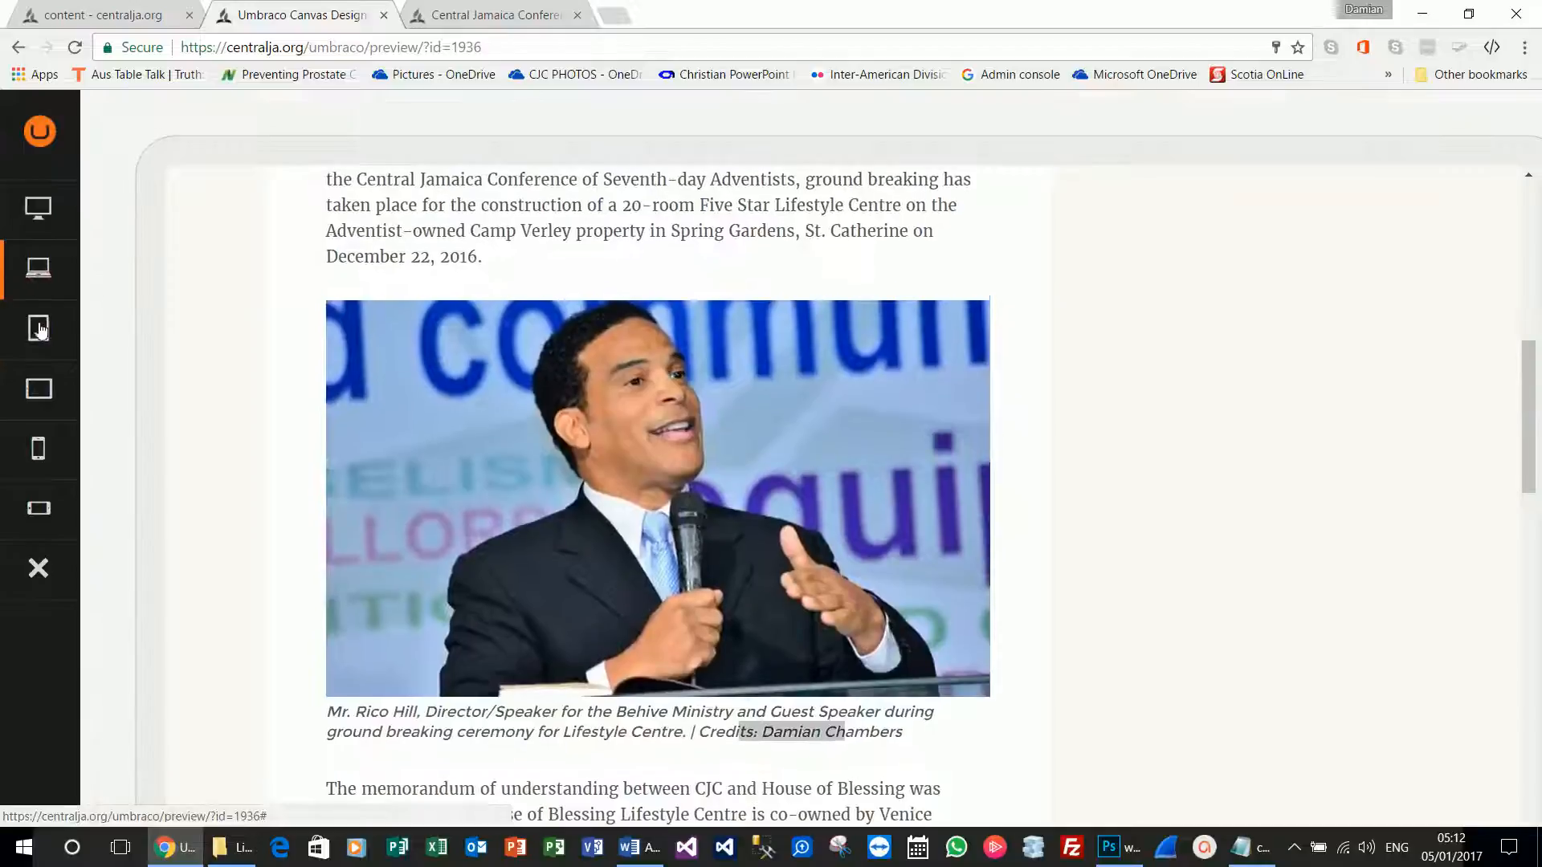
{"action": "left_click", "coordinate": [44, 444]}
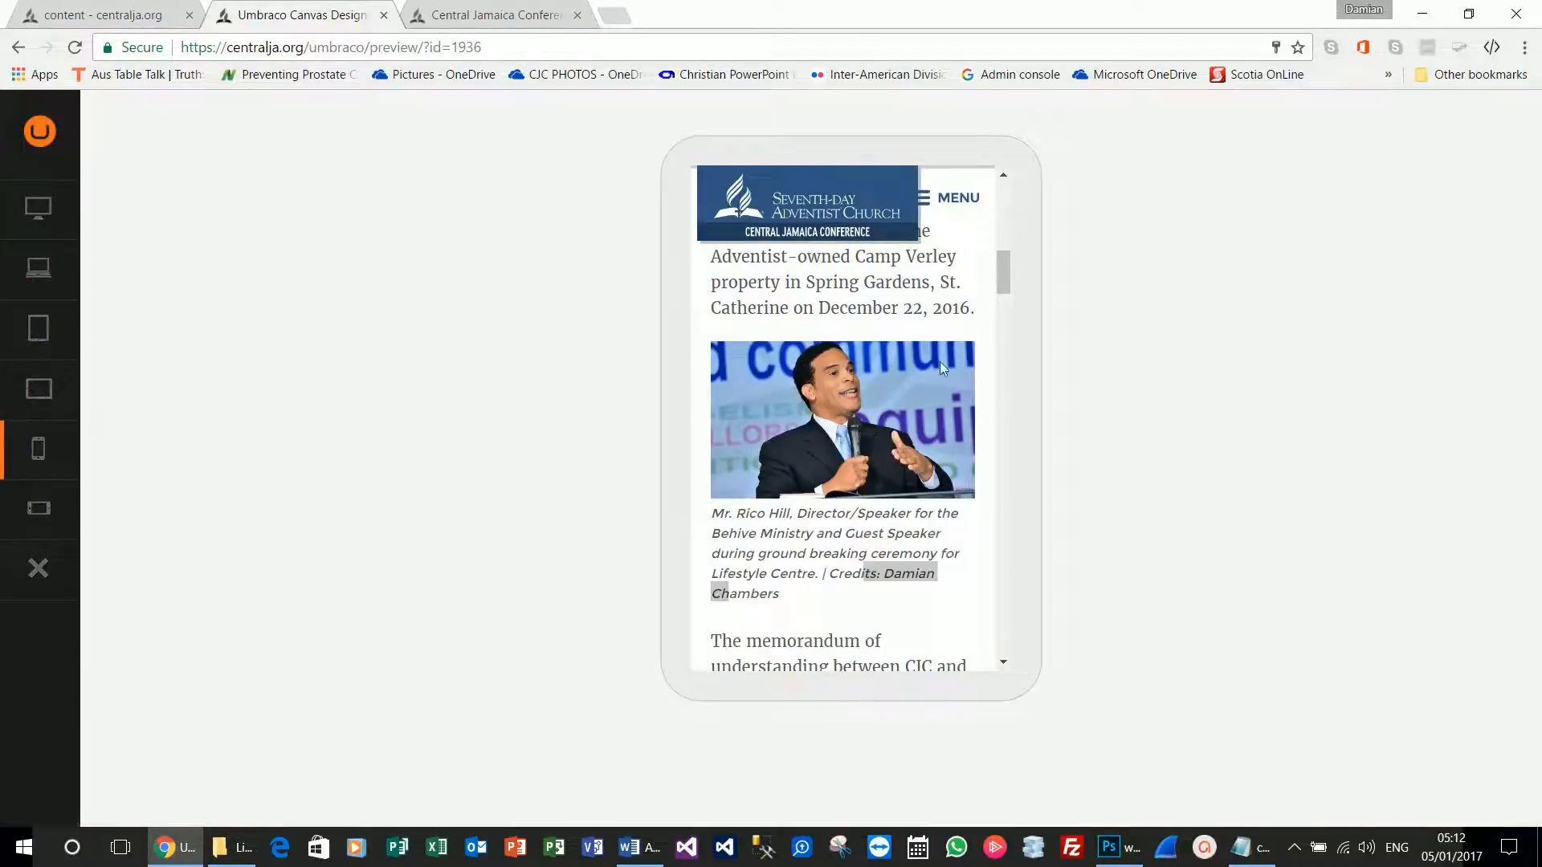
{"action": "scroll", "coordinate": [903, 434], "scroll_direction": "up", "scroll_amount": 5}
{"action": "scroll", "coordinate": [912, 349], "scroll_direction": "up", "scroll_amount": 2}
{"action": "scroll", "coordinate": [912, 349], "scroll_direction": "down", "scroll_amount": 15}
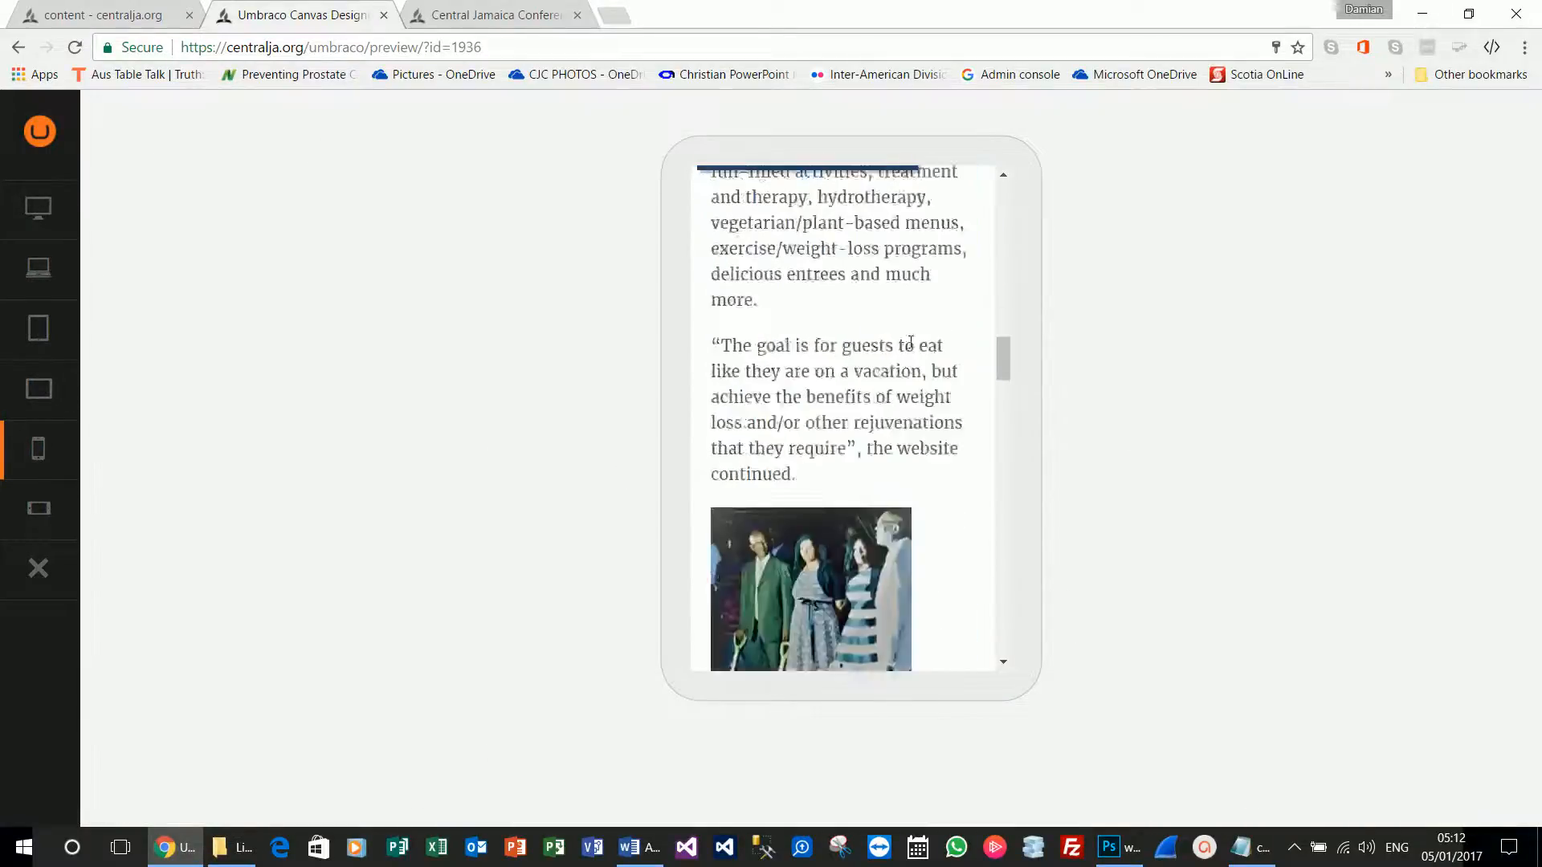
{"action": "scroll", "coordinate": [910, 345], "scroll_direction": "down", "scroll_amount": 10}
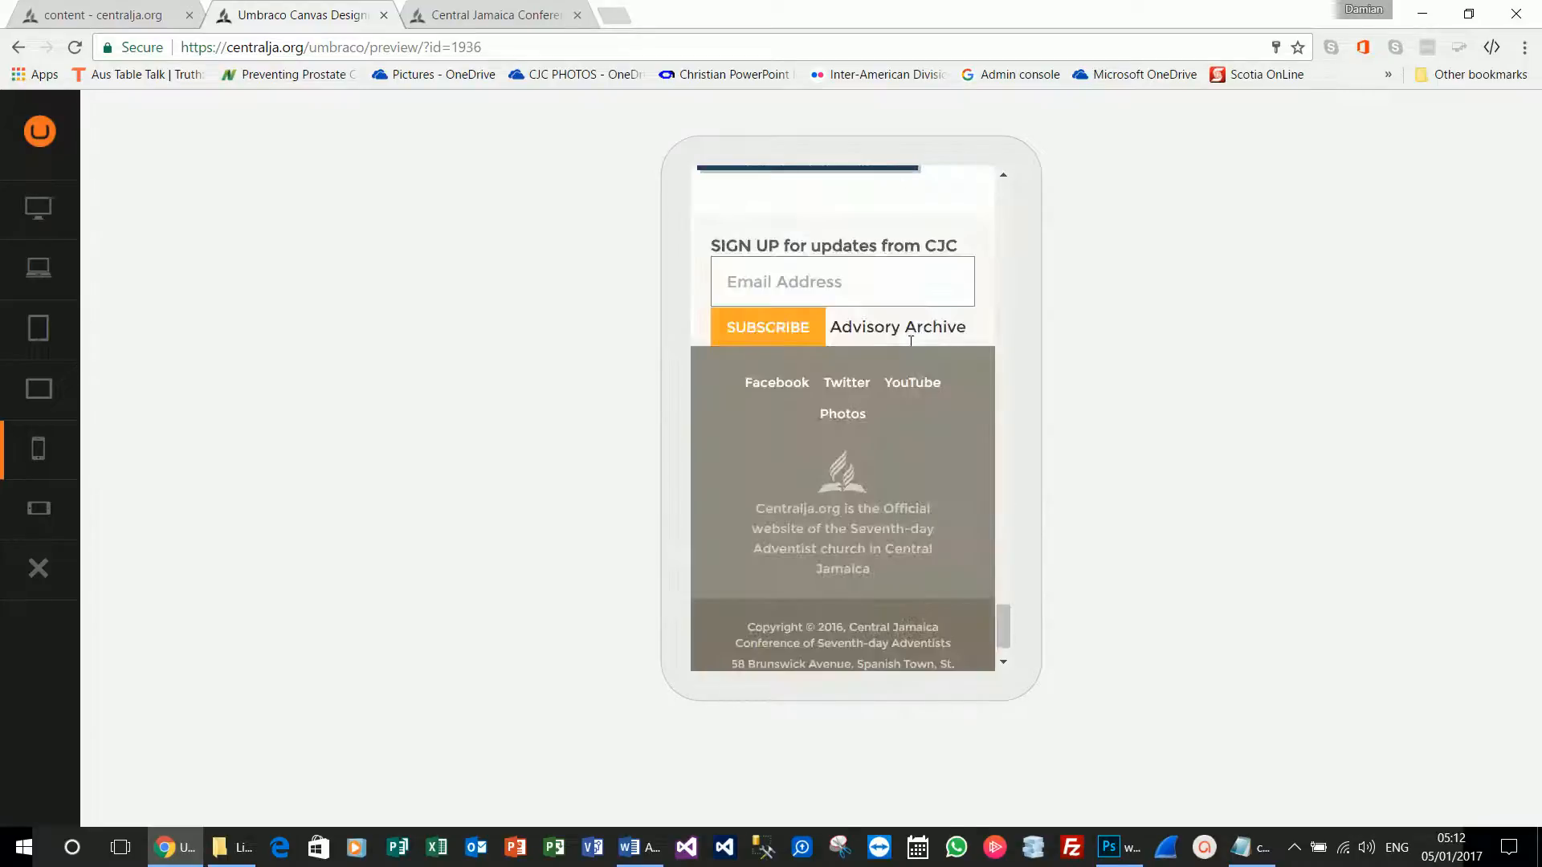
{"action": "left_click", "coordinate": [46, 518]}
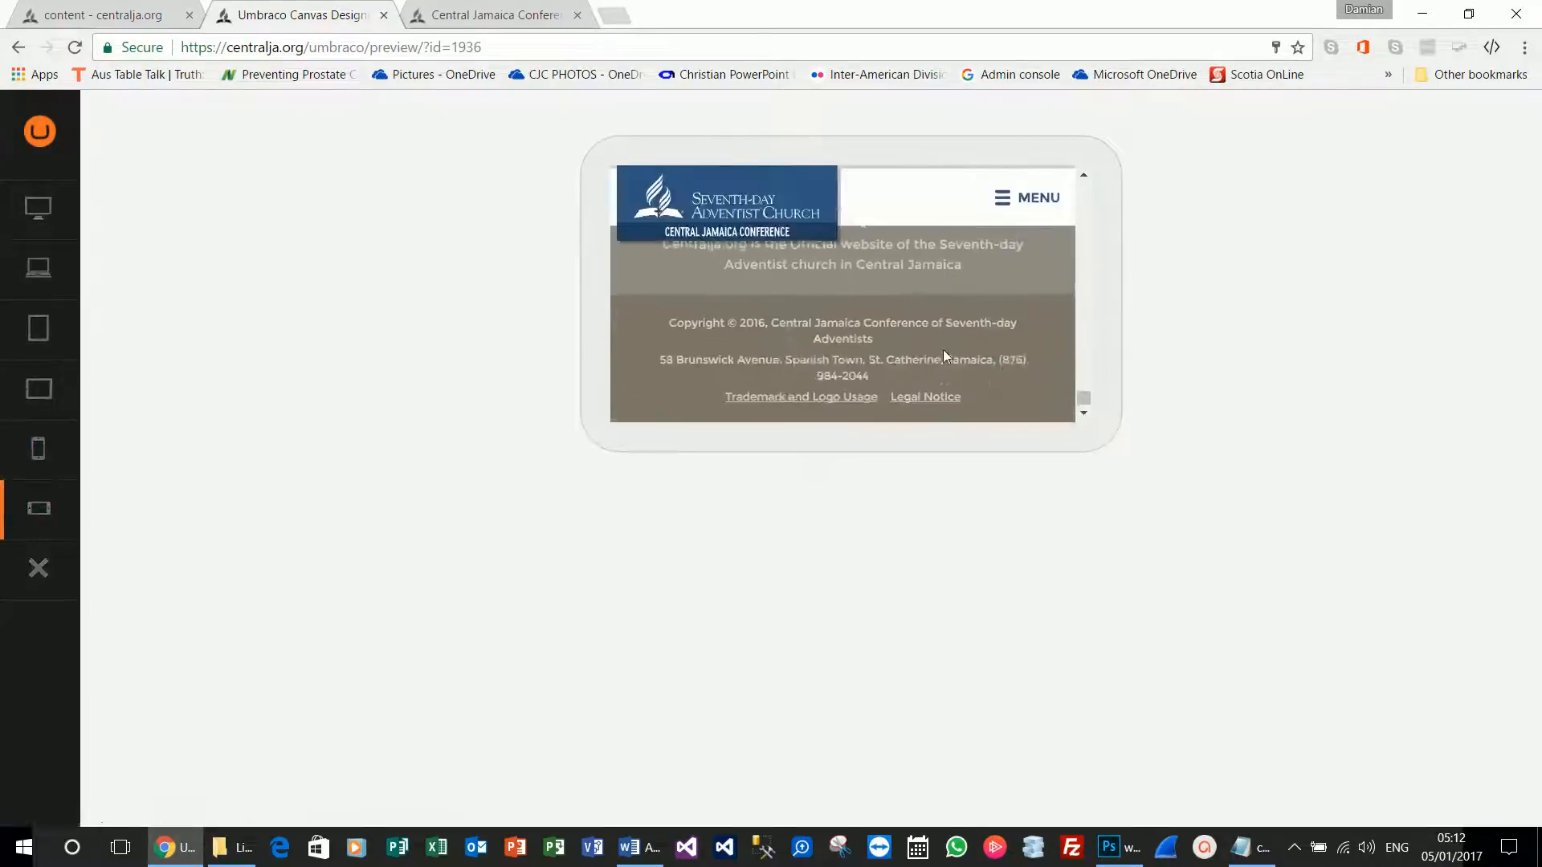
{"action": "left_click", "coordinate": [32, 209]}
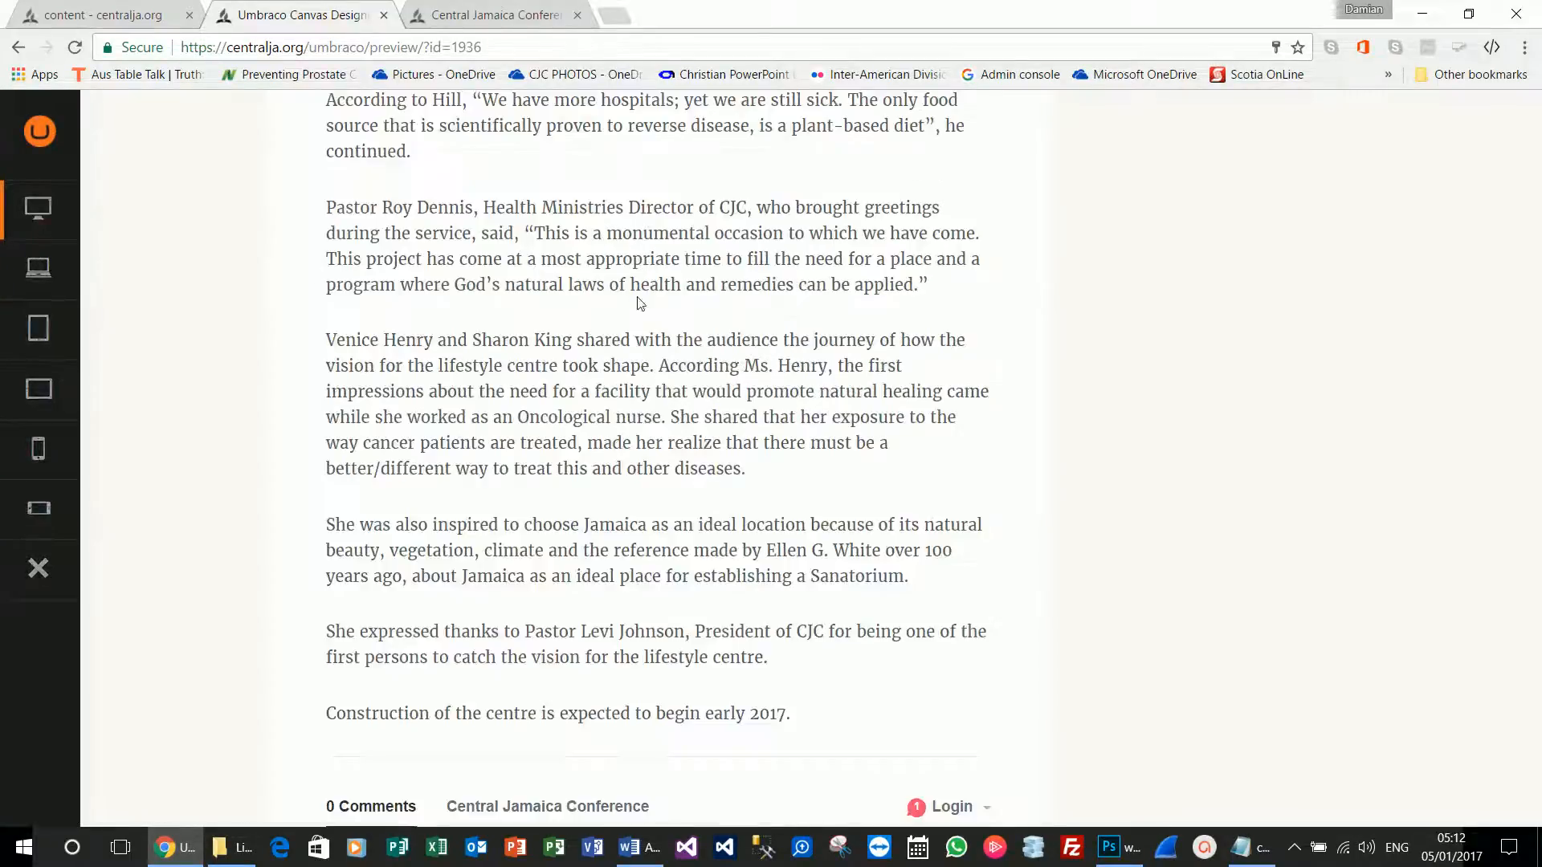
{"action": "scroll", "coordinate": [658, 317], "scroll_direction": "up", "scroll_amount": 15}
{"action": "scroll", "coordinate": [658, 317], "scroll_direction": "up", "scroll_amount": 7}
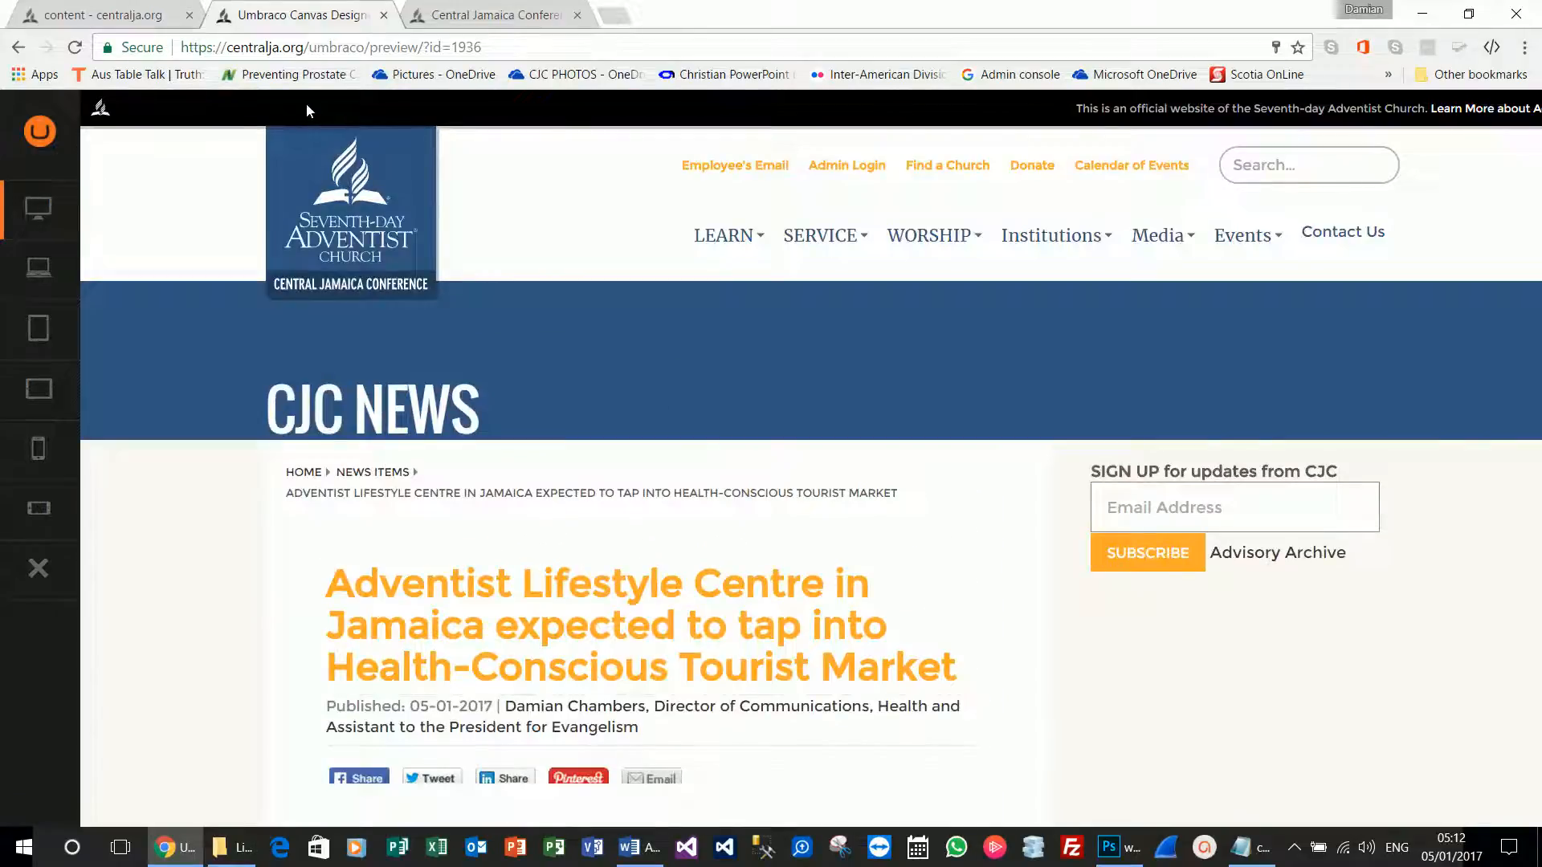
{"action": "left_click", "coordinate": [387, 17]}
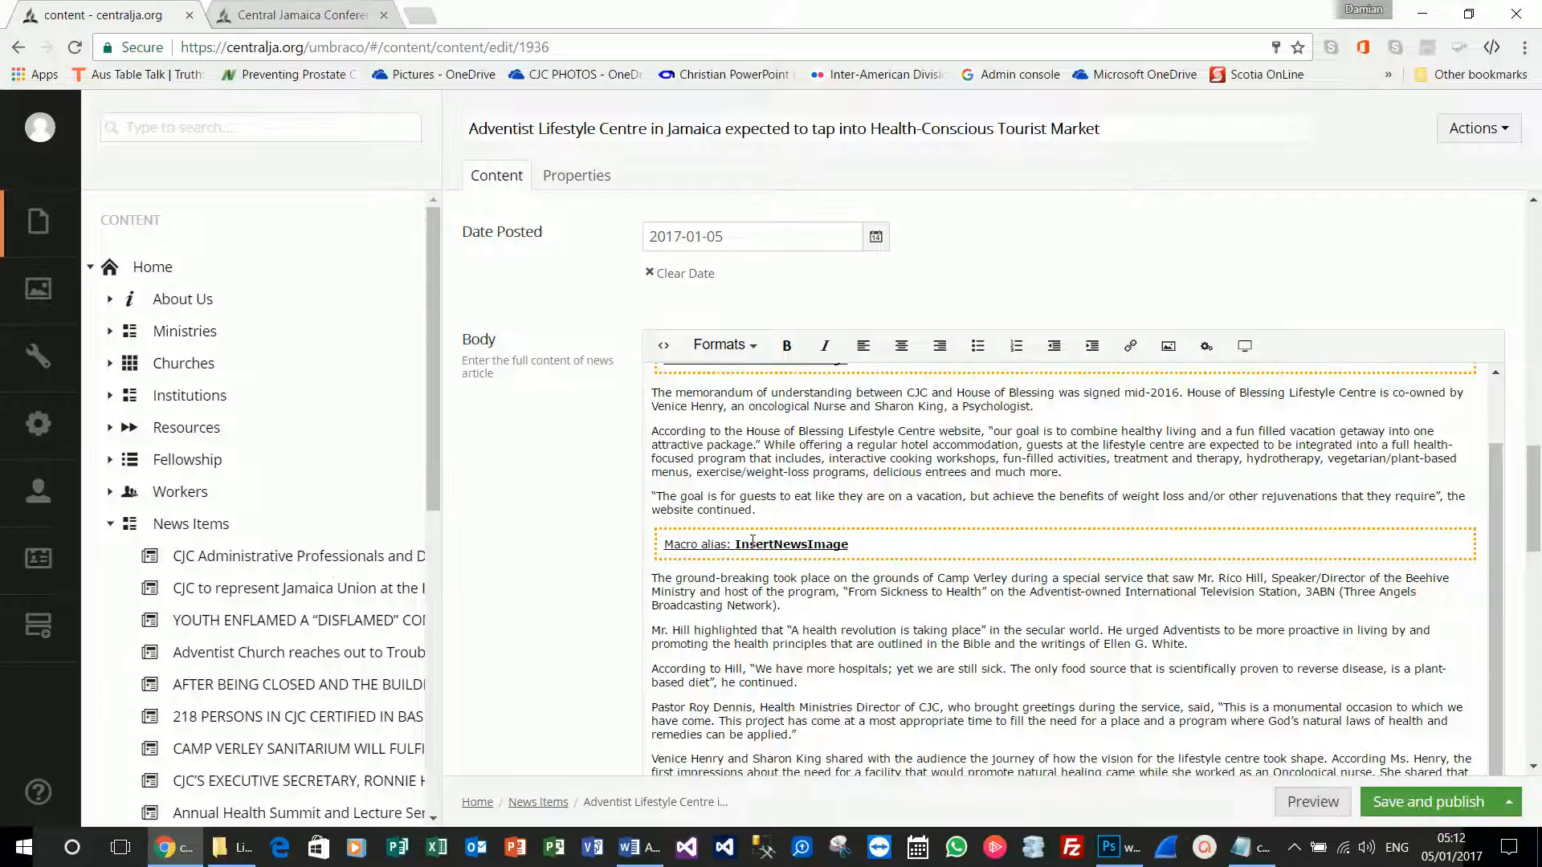
Delete both news image macro blocks from the article Body.
{"action": "scroll", "coordinate": [751, 538], "scroll_direction": "up", "scroll_amount": 2}
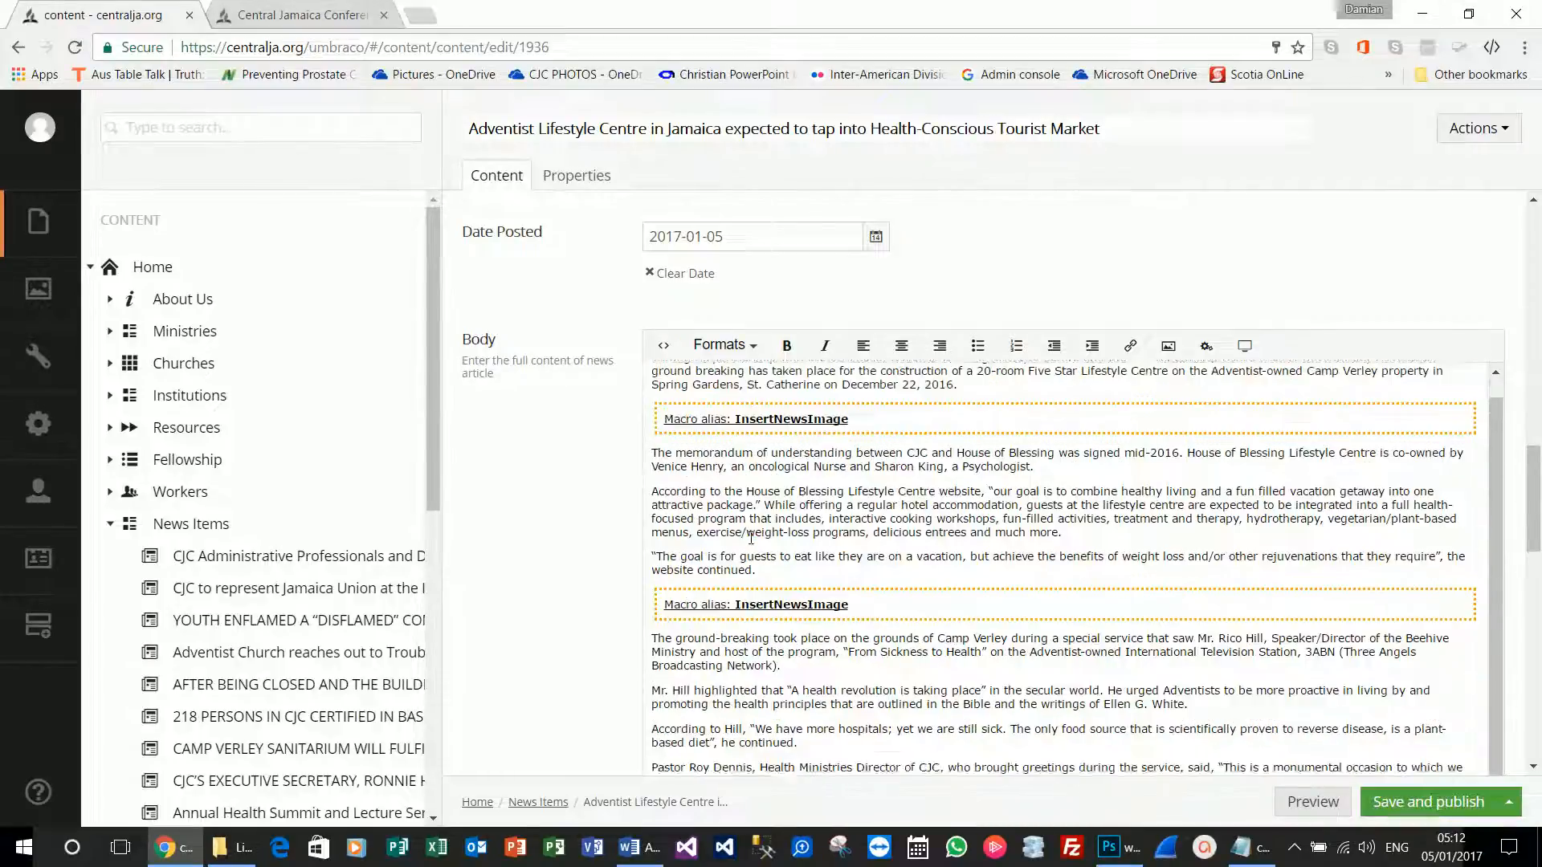
{"action": "left_click", "coordinate": [857, 448]}
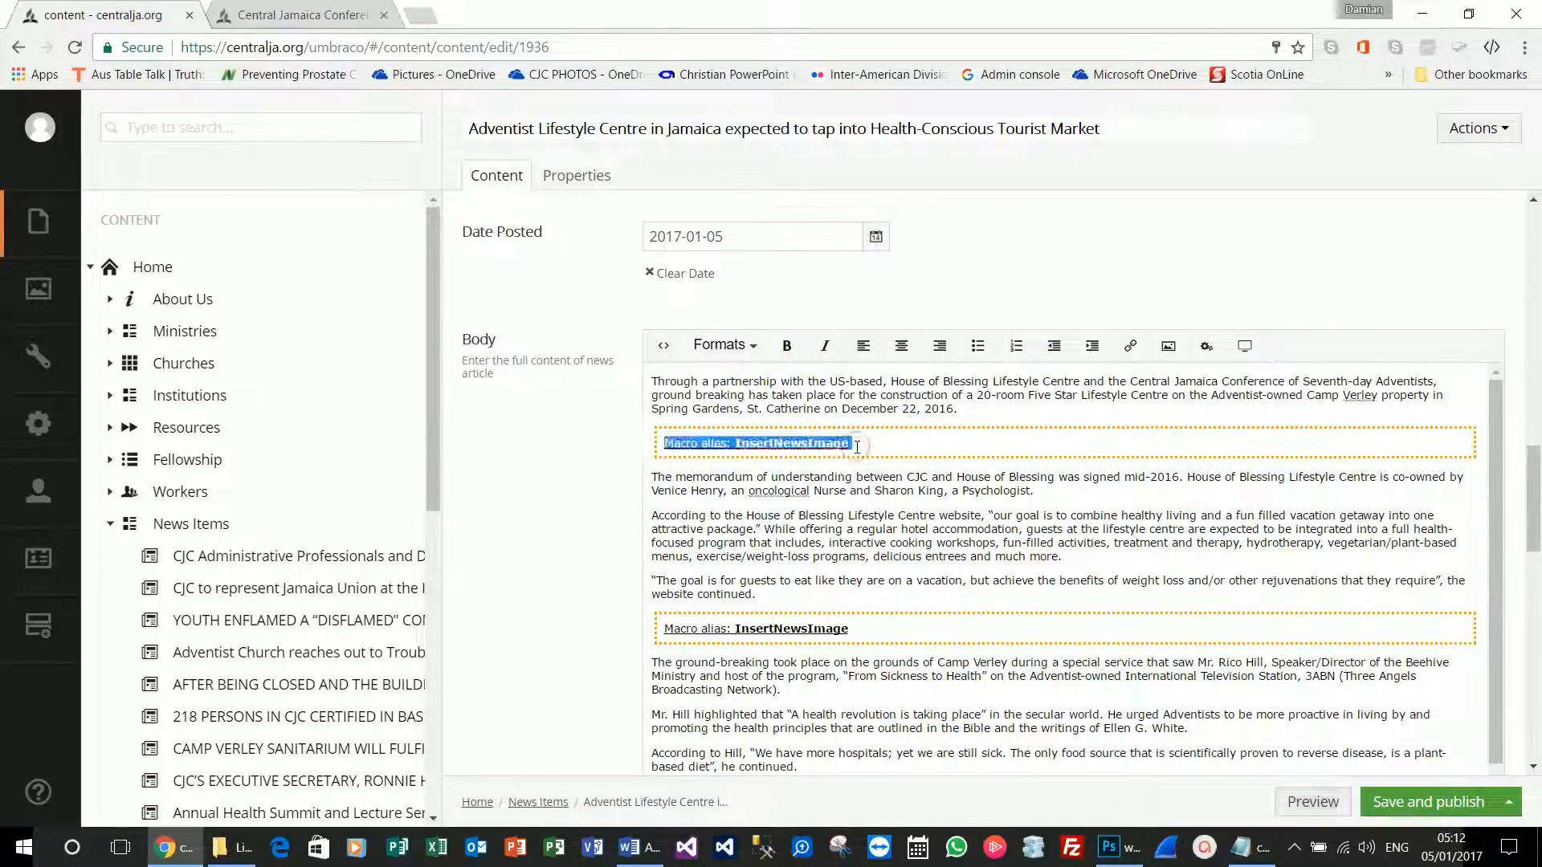
{"action": "key", "text": "Delete"}
{"action": "left_click", "coordinate": [770, 580]}
{"action": "key", "text": "Delete"}
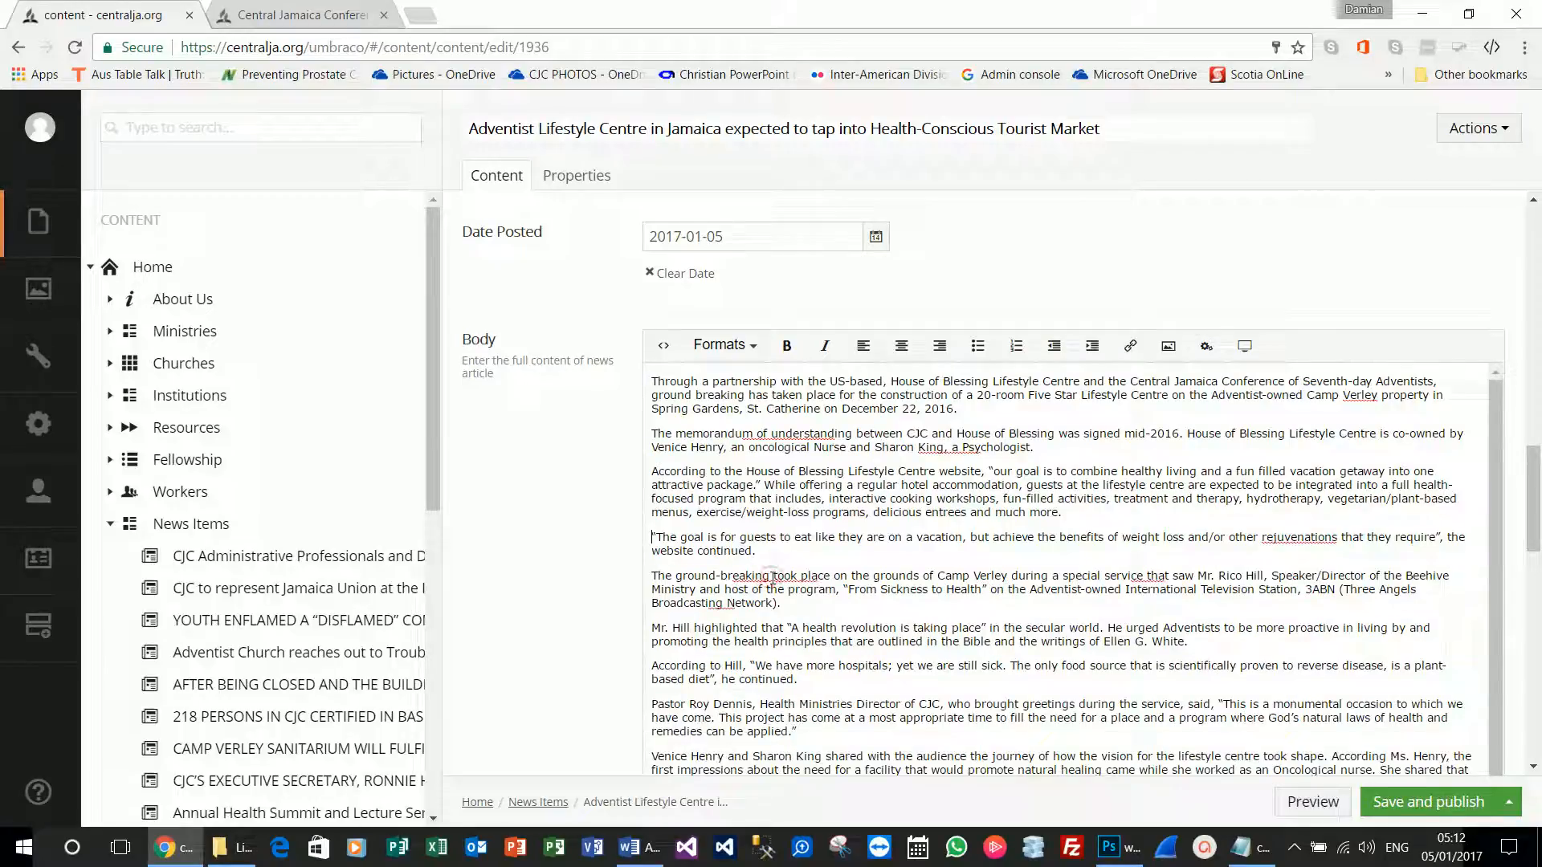
Add blank paragraphs above and below the opening memorandum paragraph, then go to Media.
{"action": "left_click", "coordinate": [986, 418]}
{"action": "key", "text": "Return"}
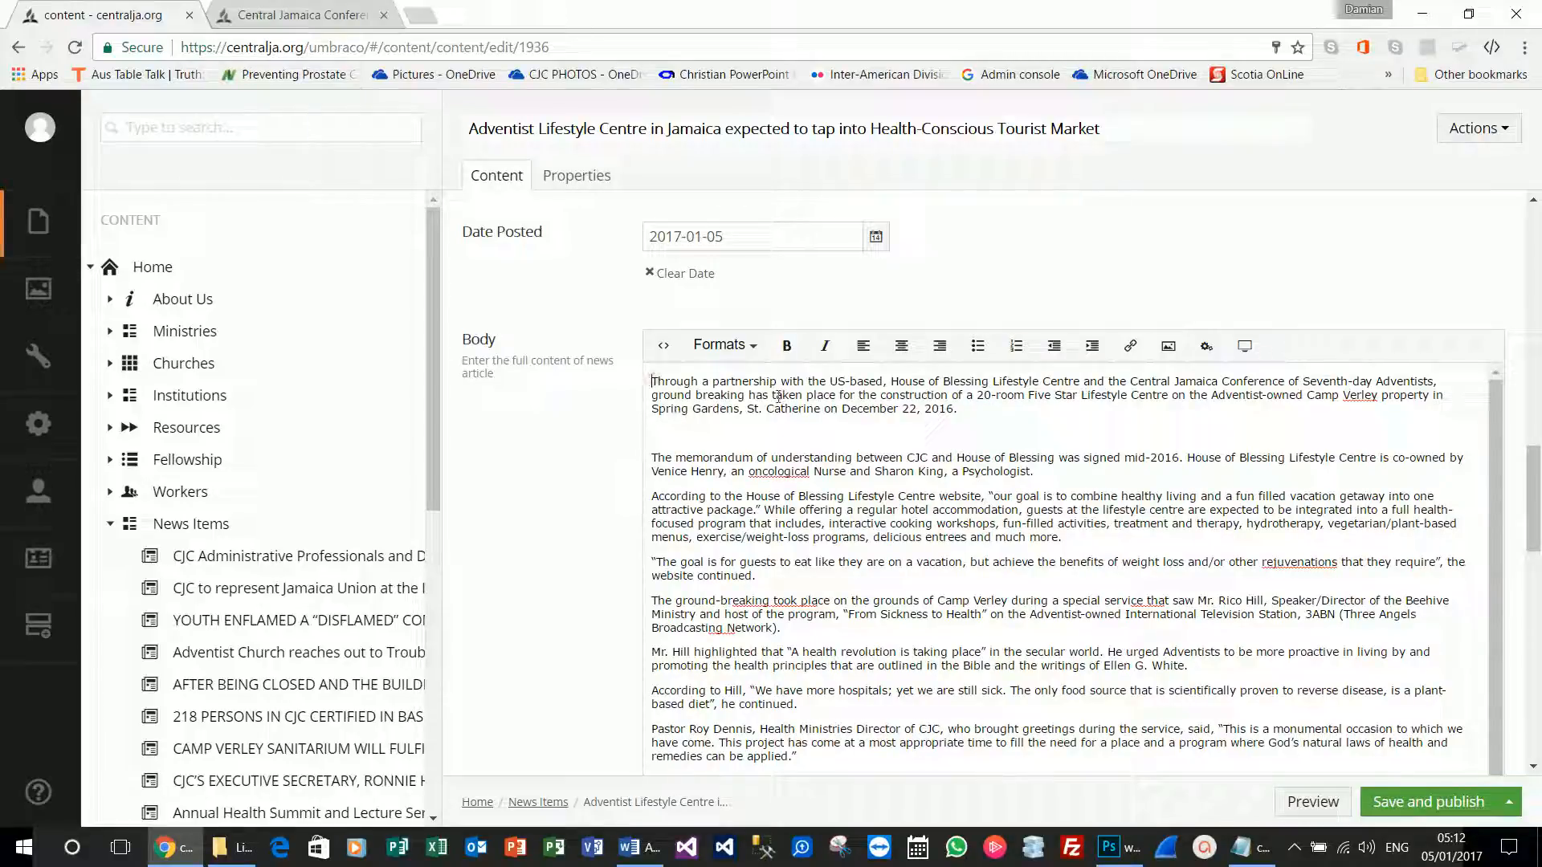
{"action": "key", "text": "Return"}
{"action": "left_click", "coordinate": [39, 288]}
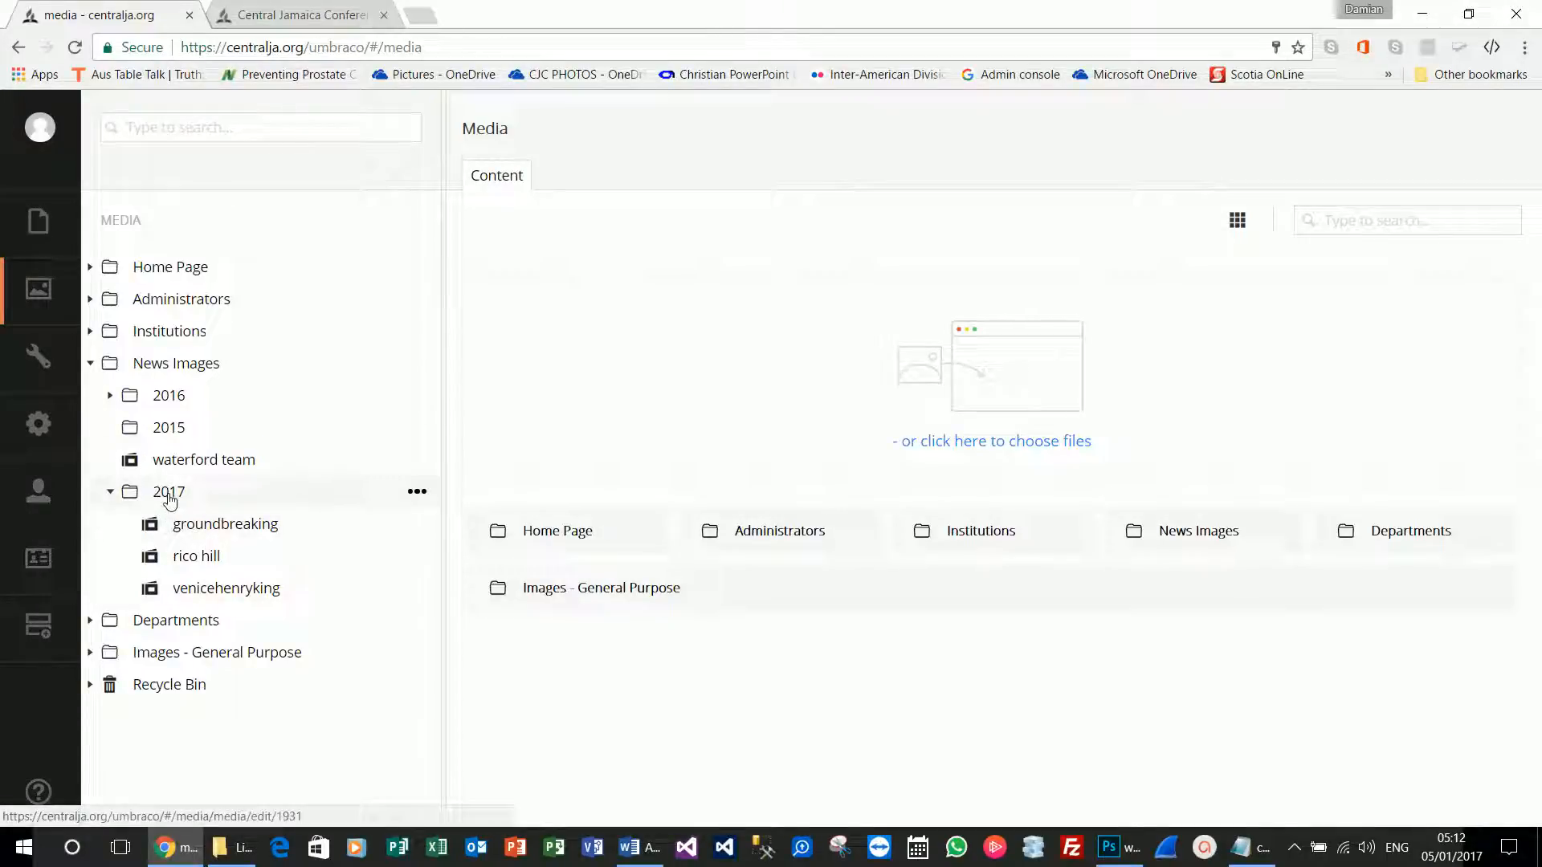
Create and save a 'Lifestyle Center' folder under News Images 2017, with Title 'Lifestyle Center'.
{"action": "left_click", "coordinate": [416, 493]}
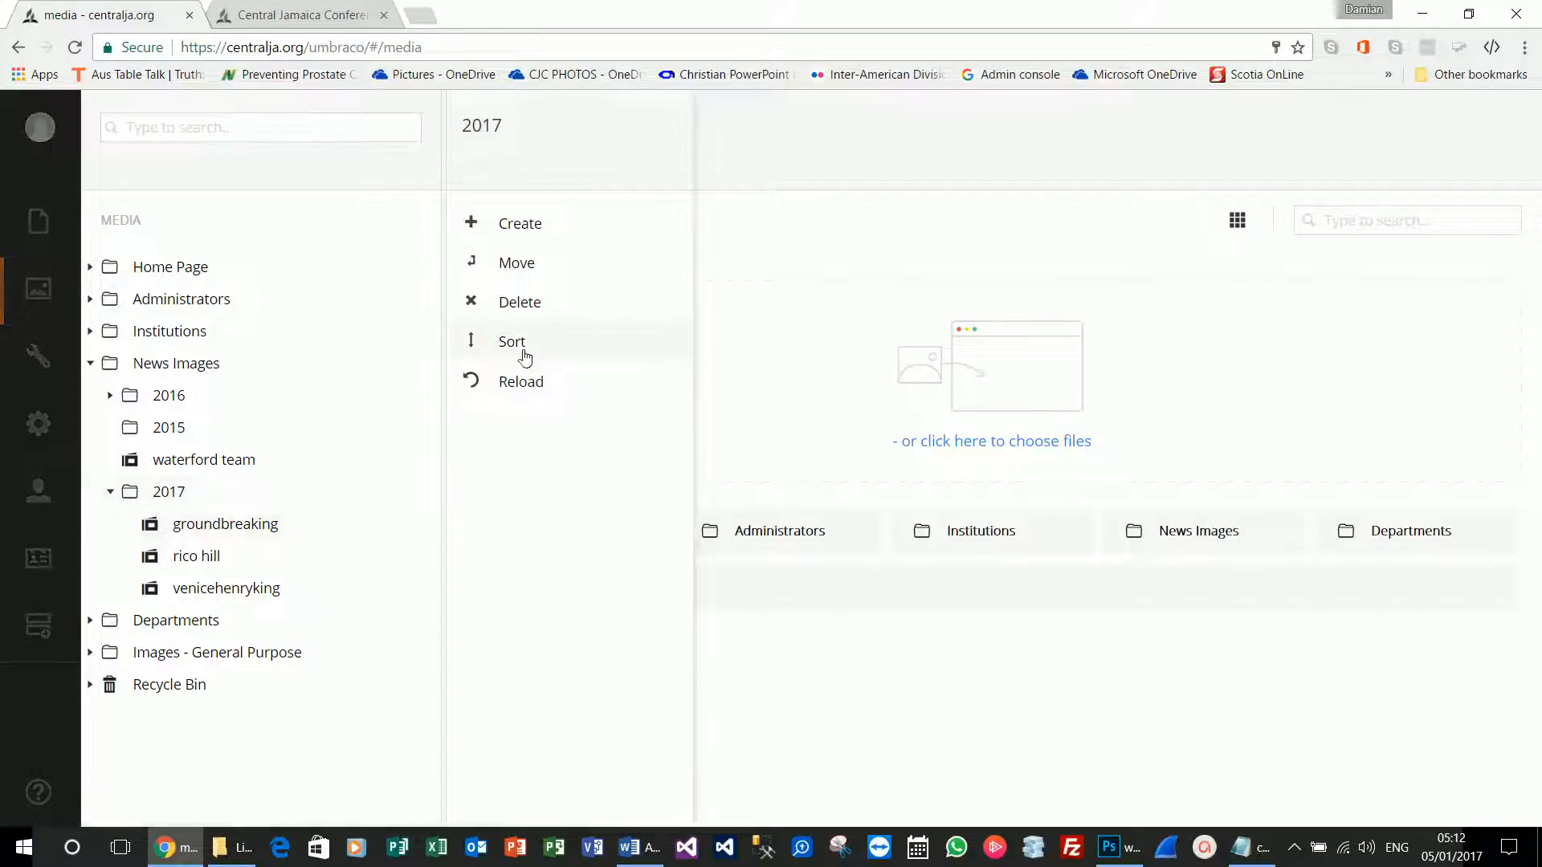
{"action": "left_click", "coordinate": [534, 234]}
{"action": "left_click", "coordinate": [546, 259]}
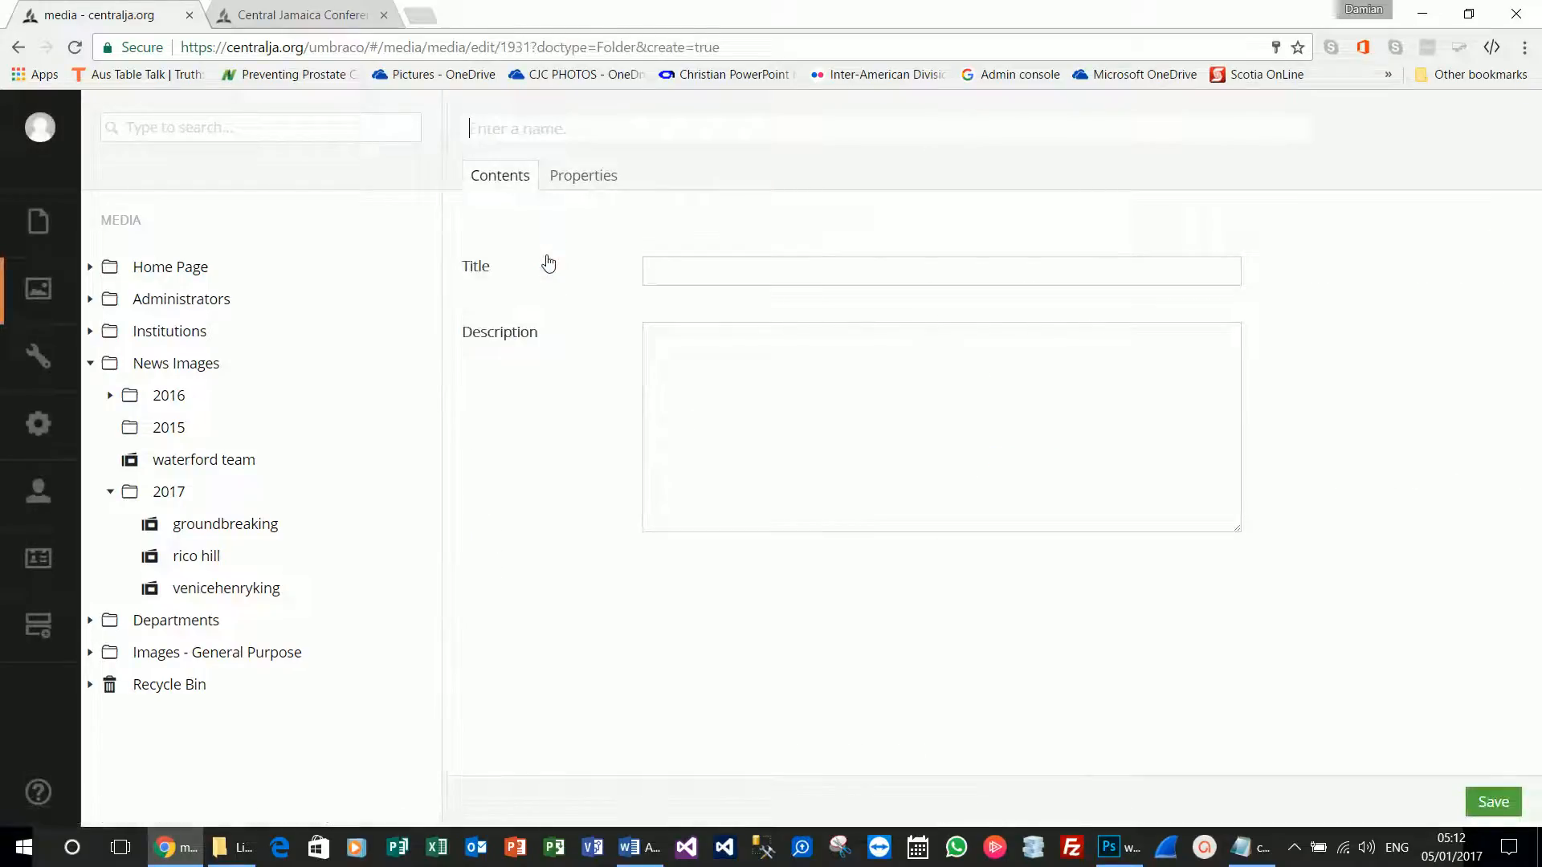
{"action": "type", "text": "Lifestyle Center"}
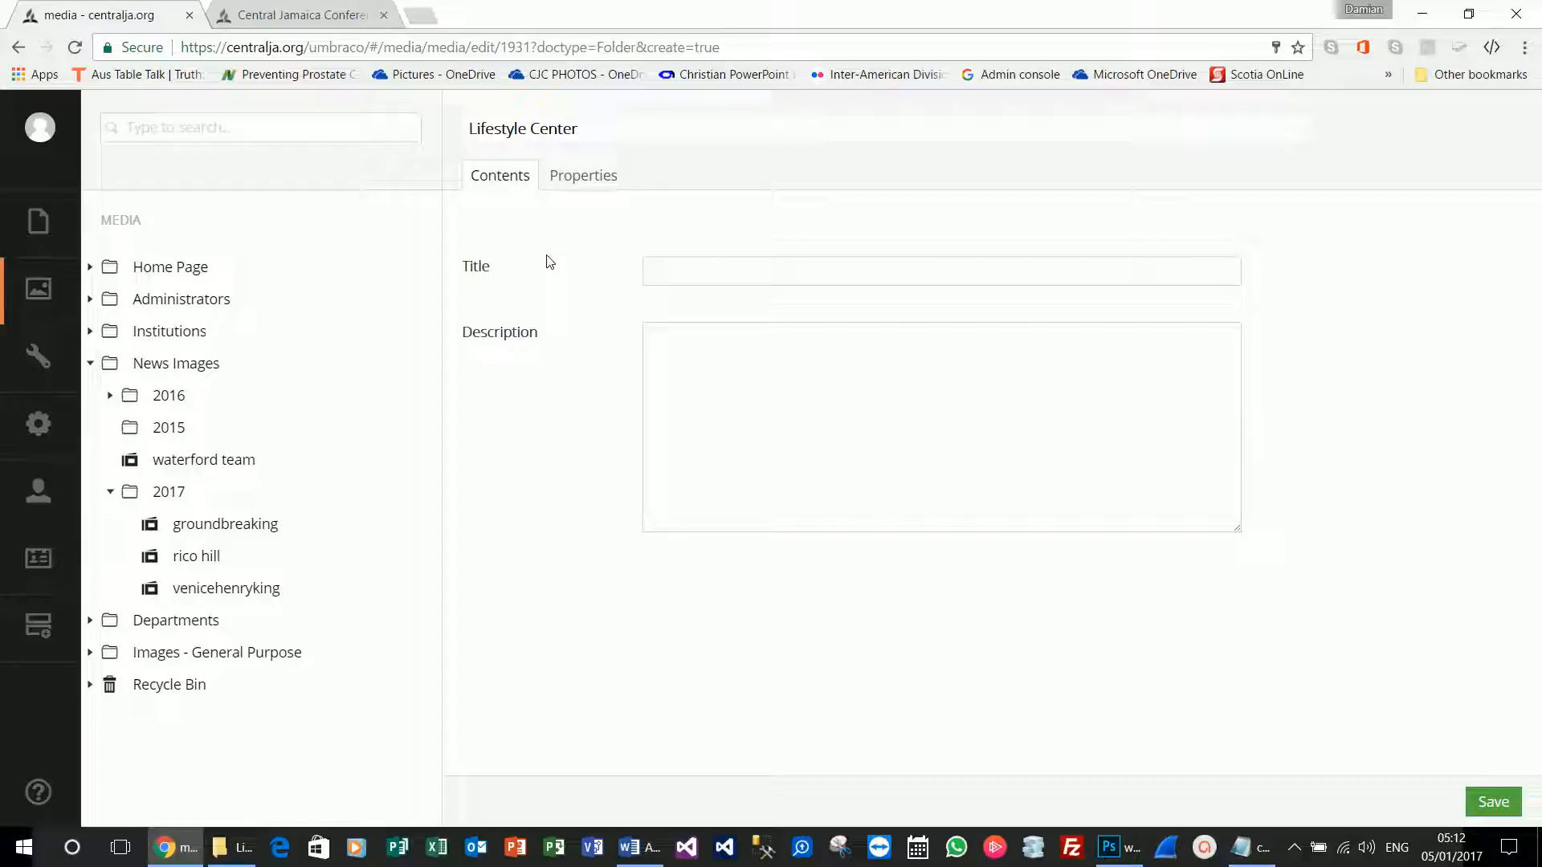
{"action": "key", "text": "ctrl+a"}
{"action": "key", "text": "ctrl+c"}
{"action": "left_click", "coordinate": [705, 275]}
{"action": "key", "text": "ctrl+v"}
{"action": "left_click", "coordinate": [1493, 801]}
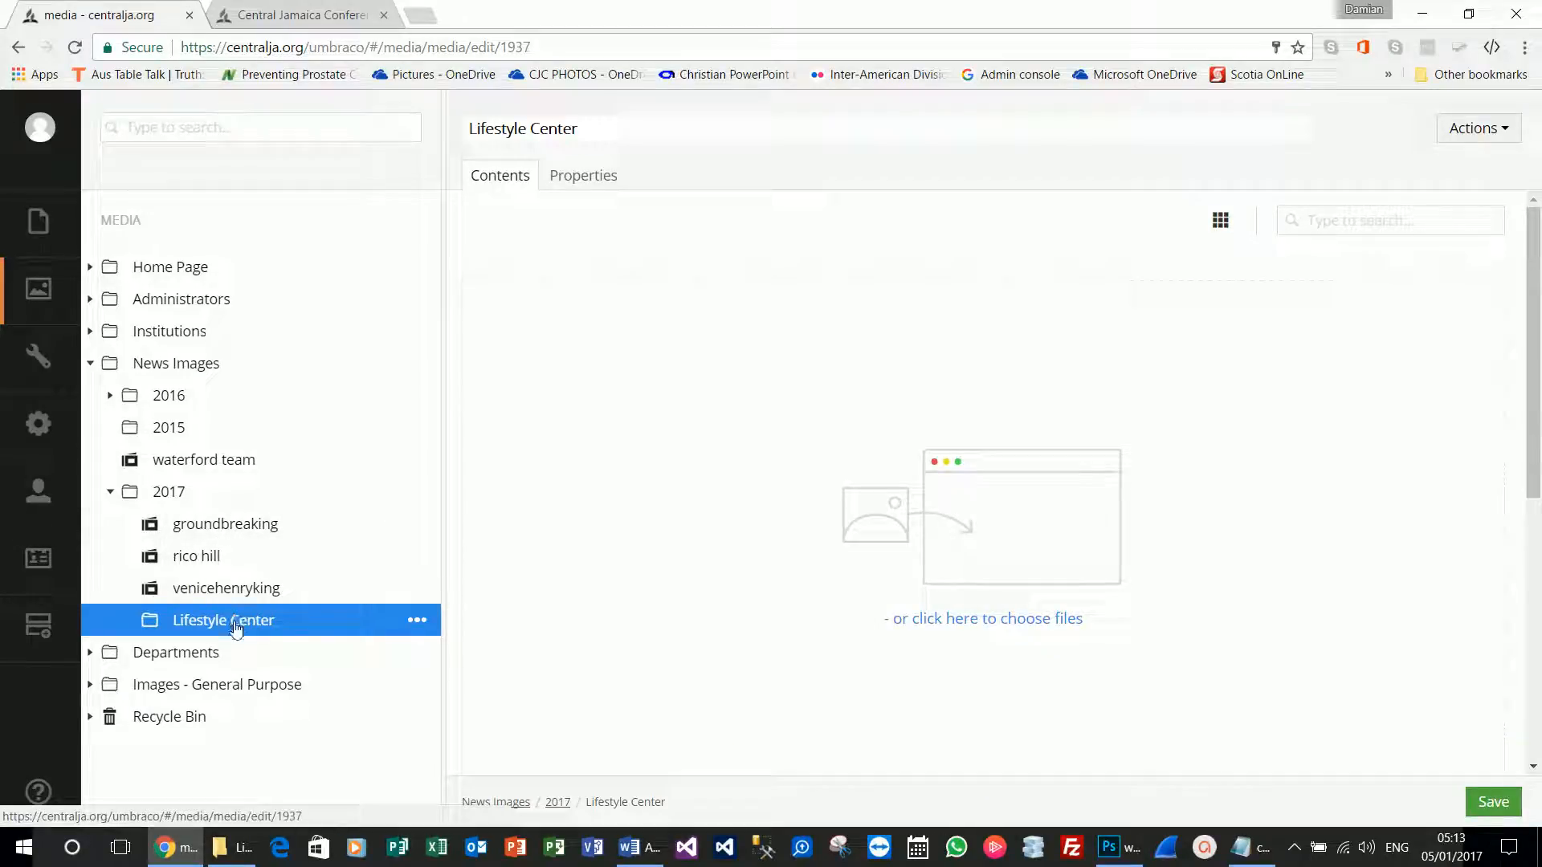
Open the groundbreaking image item.
{"action": "left_click", "coordinate": [240, 532]}
{"action": "scroll", "coordinate": [897, 576], "scroll_direction": "down", "scroll_amount": 3}
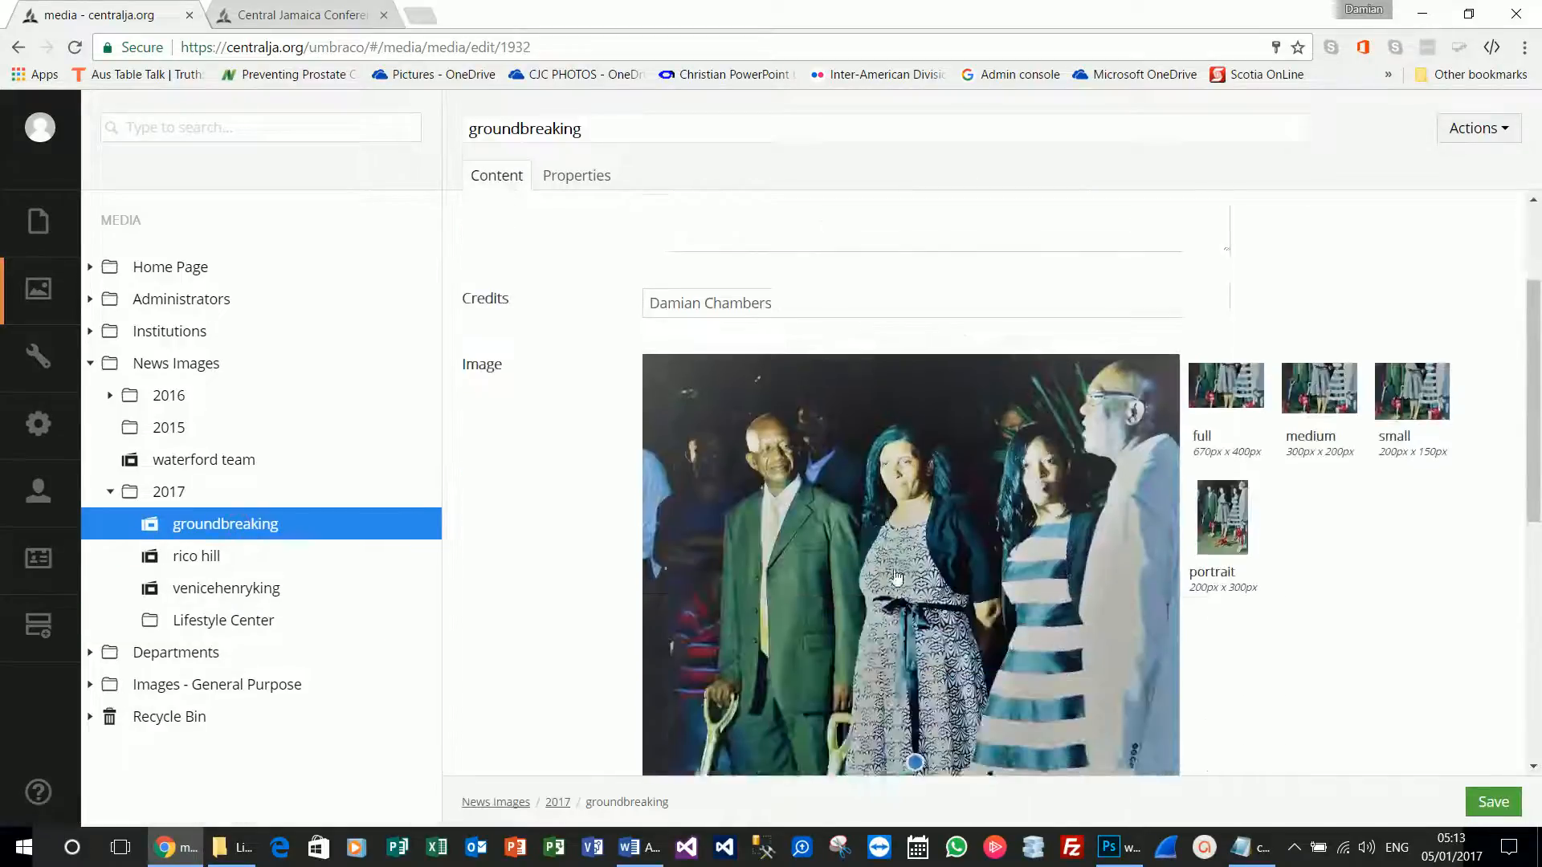
{"action": "scroll", "coordinate": [897, 576], "scroll_direction": "down", "scroll_amount": 8}
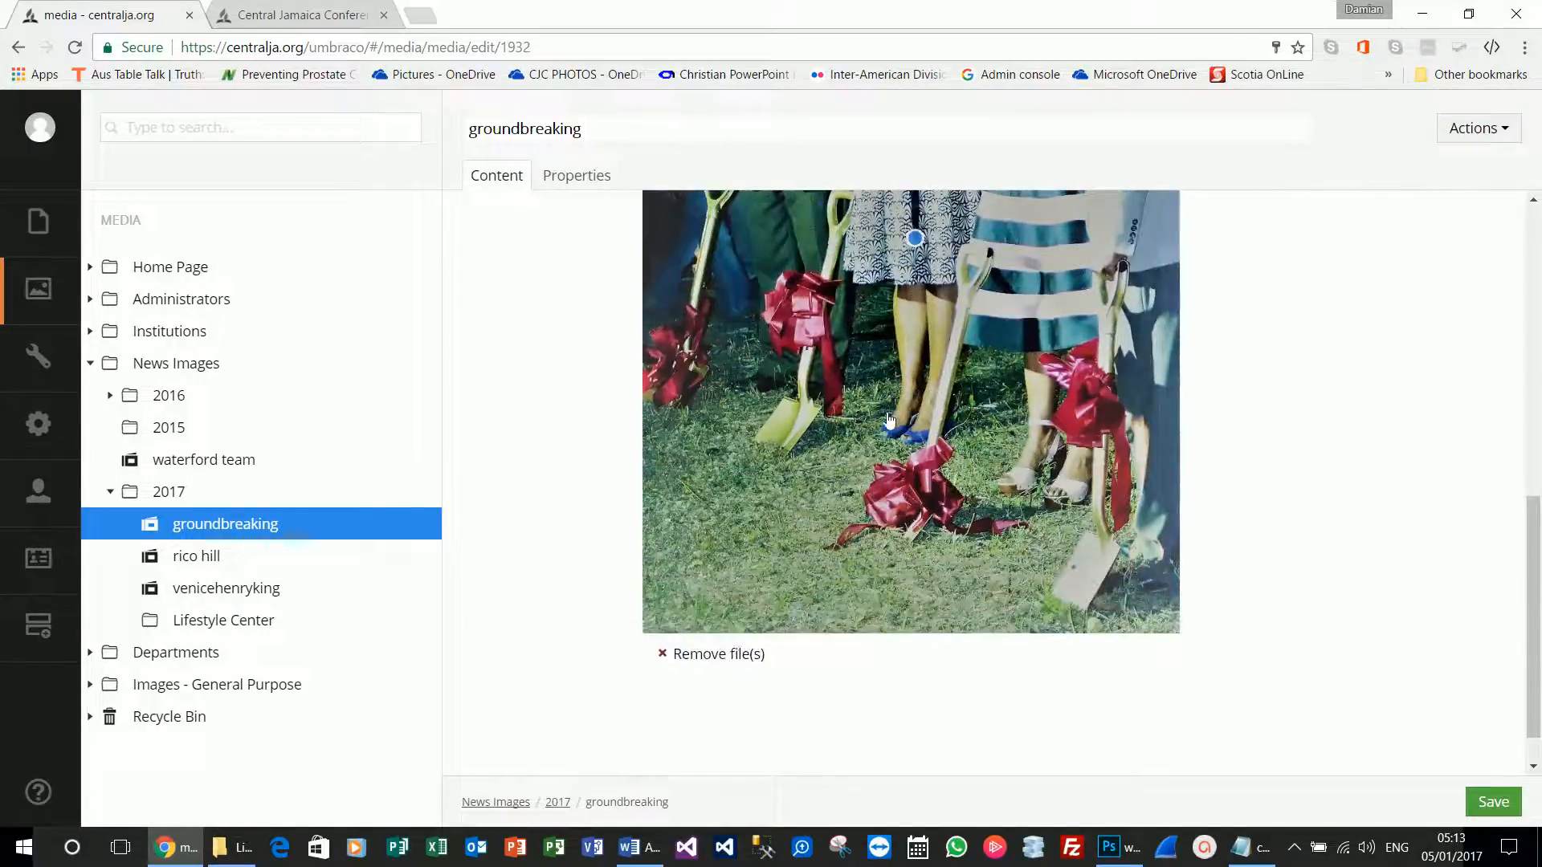
{"action": "scroll", "coordinate": [890, 413], "scroll_direction": "up", "scroll_amount": 8}
{"action": "scroll", "coordinate": [890, 411], "scroll_direction": "down", "scroll_amount": 4}
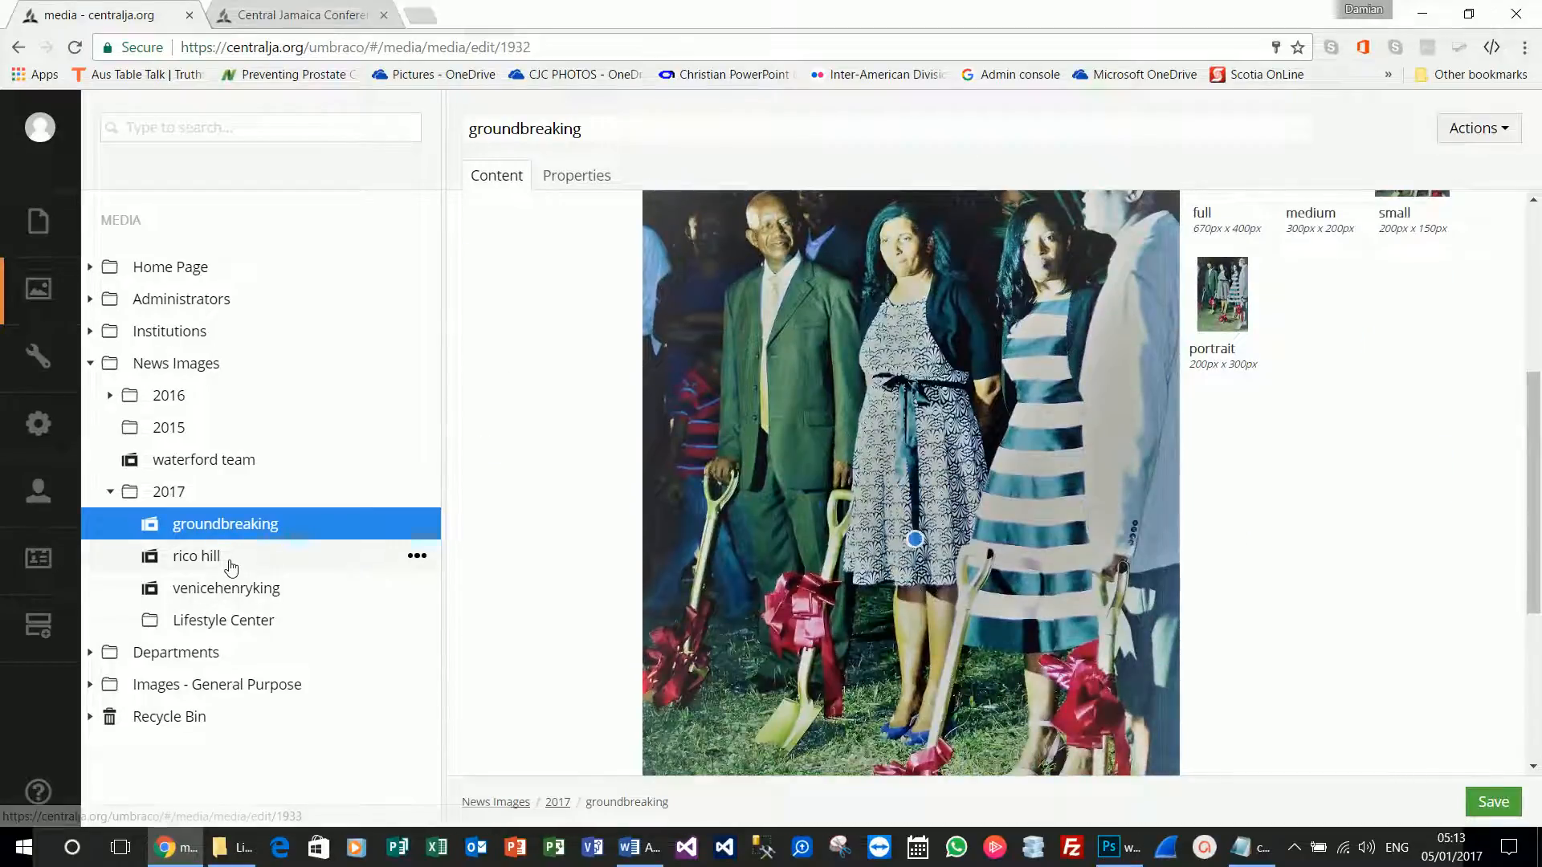
{"action": "left_click", "coordinate": [230, 566]}
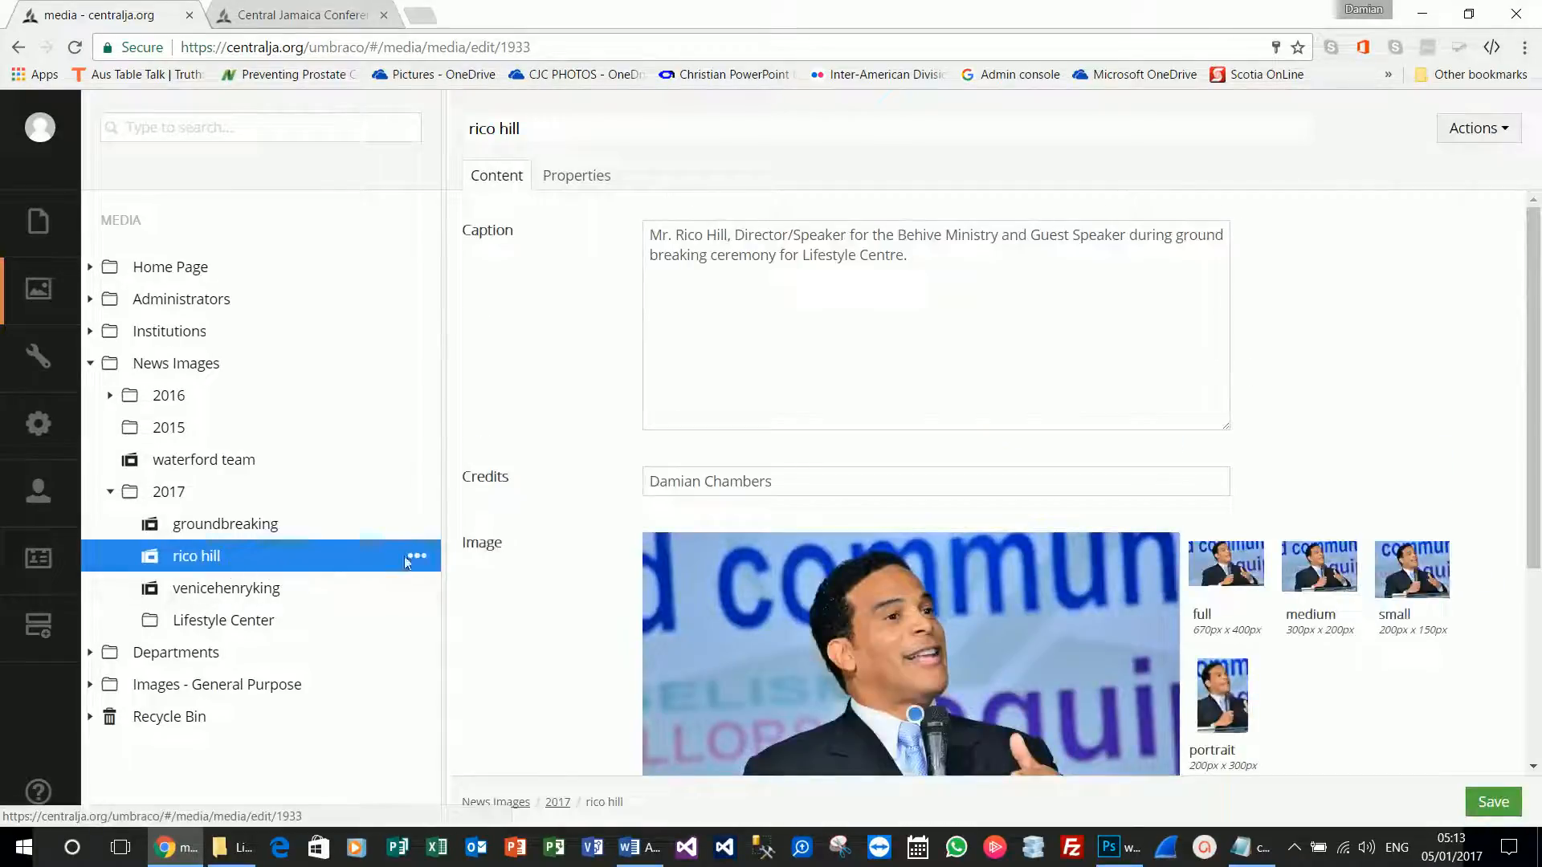
{"action": "left_click", "coordinate": [415, 557]}
{"action": "left_click", "coordinate": [518, 271]}
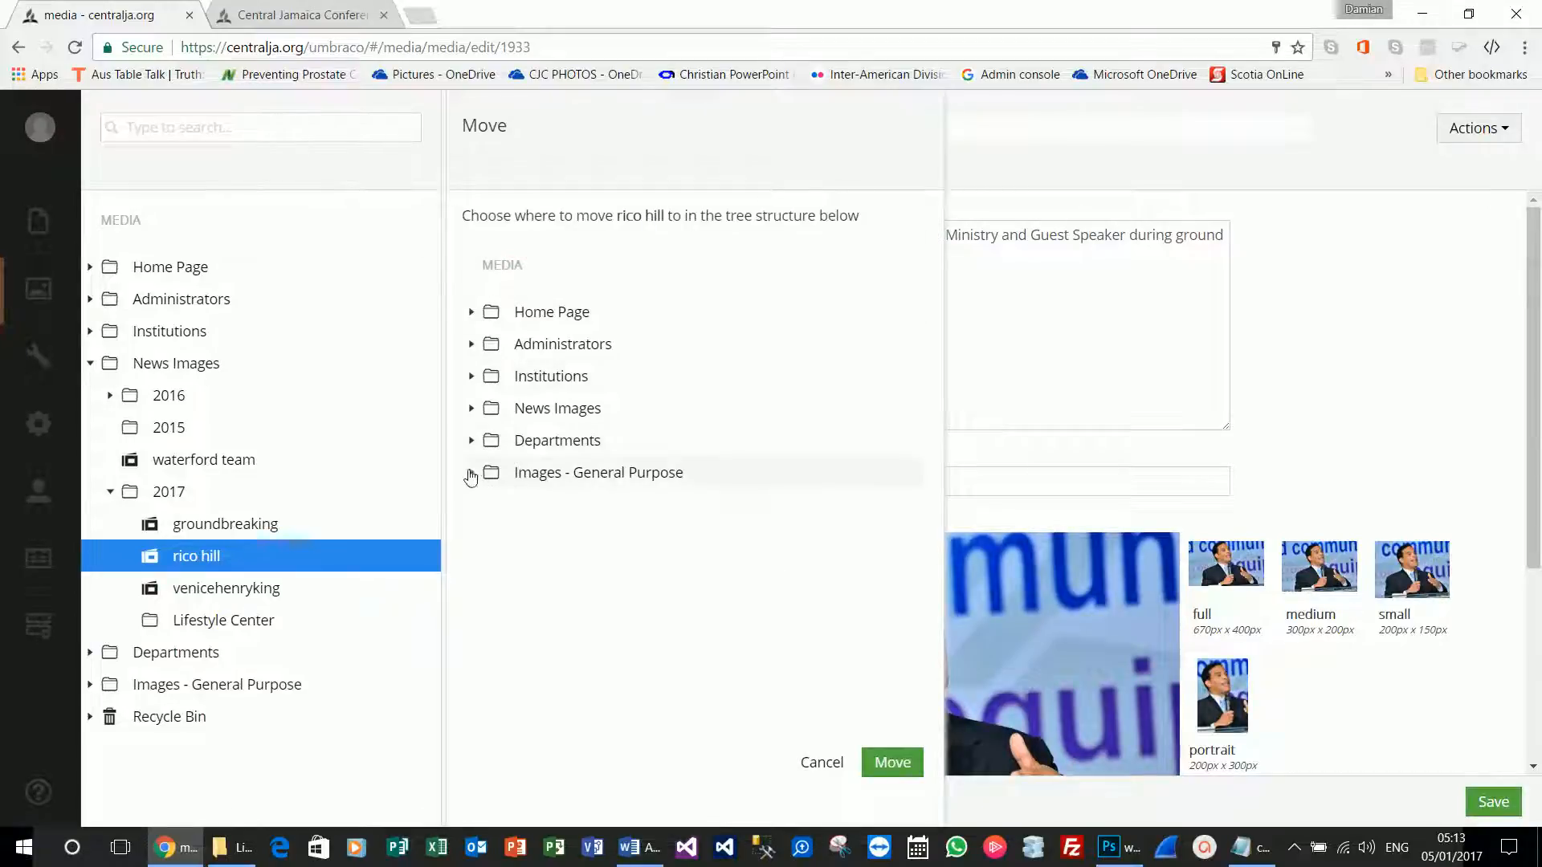
{"action": "left_click", "coordinate": [472, 409]}
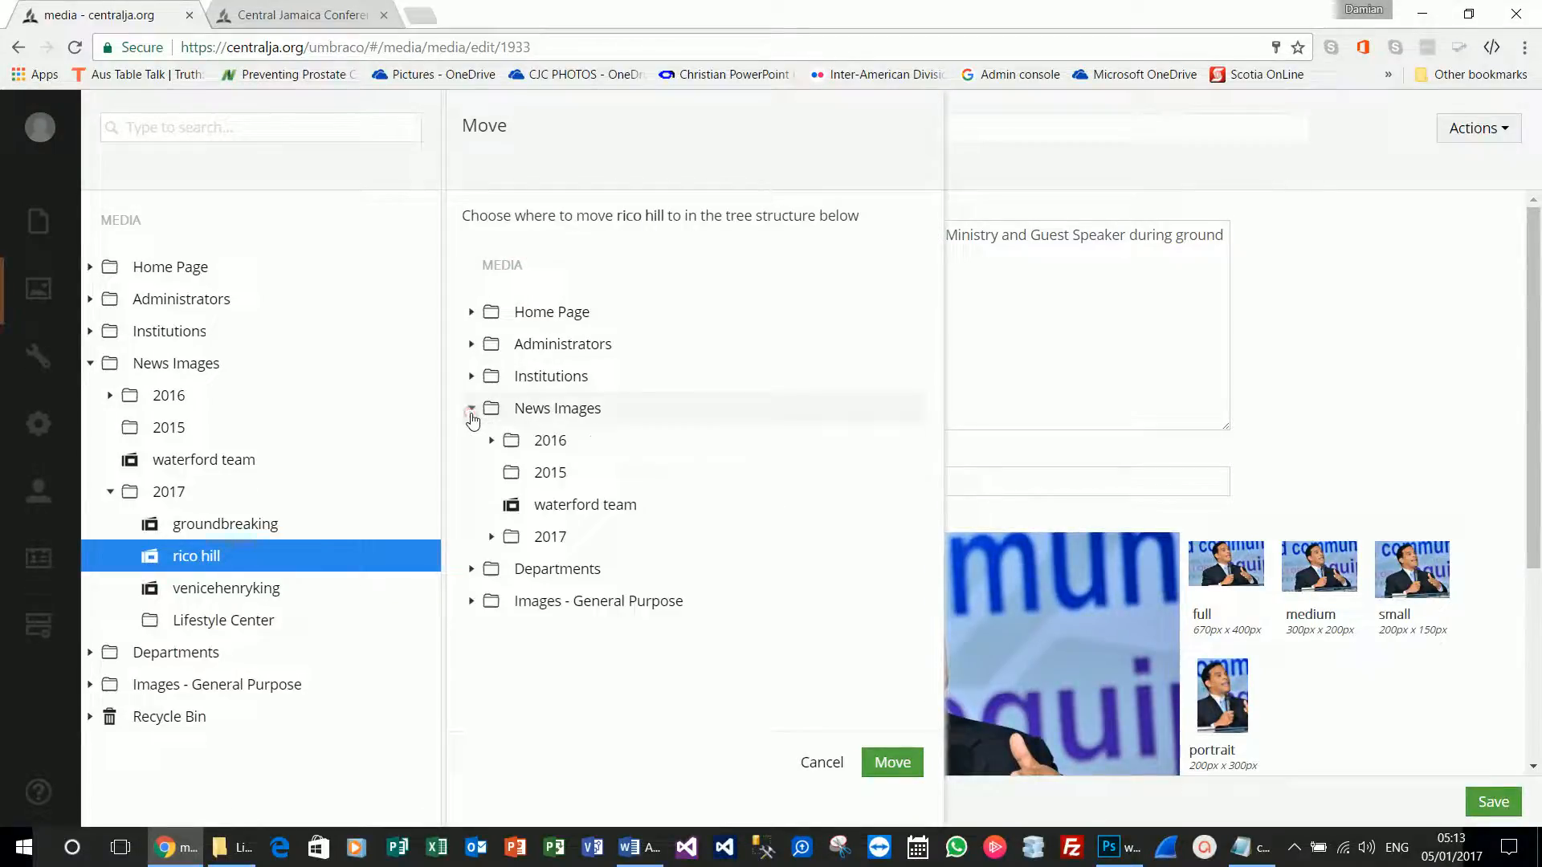
{"action": "left_click", "coordinate": [492, 536]}
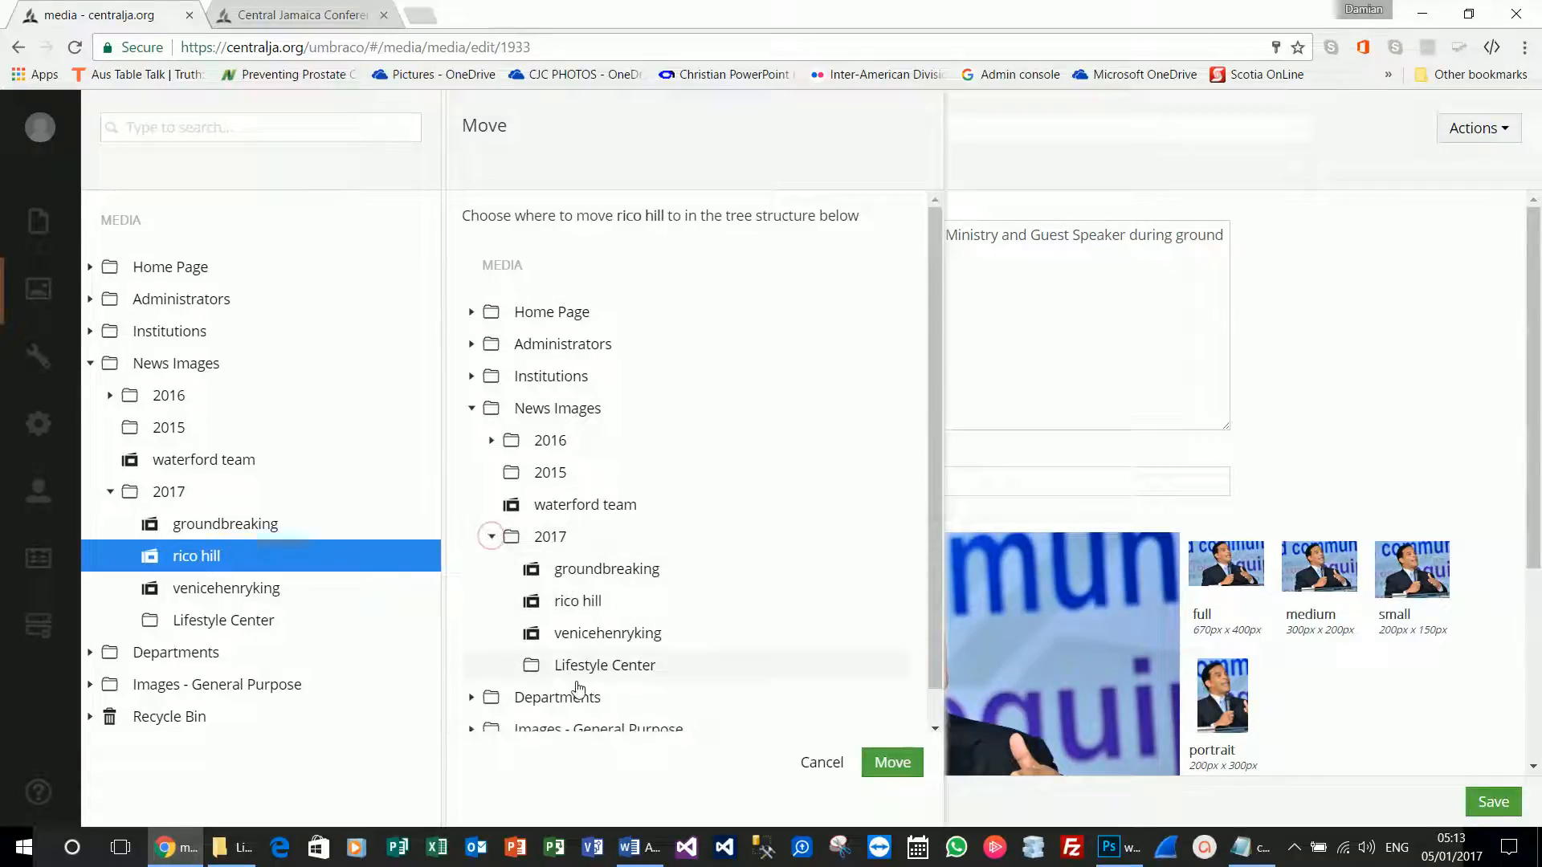
{"action": "left_click", "coordinate": [883, 764]}
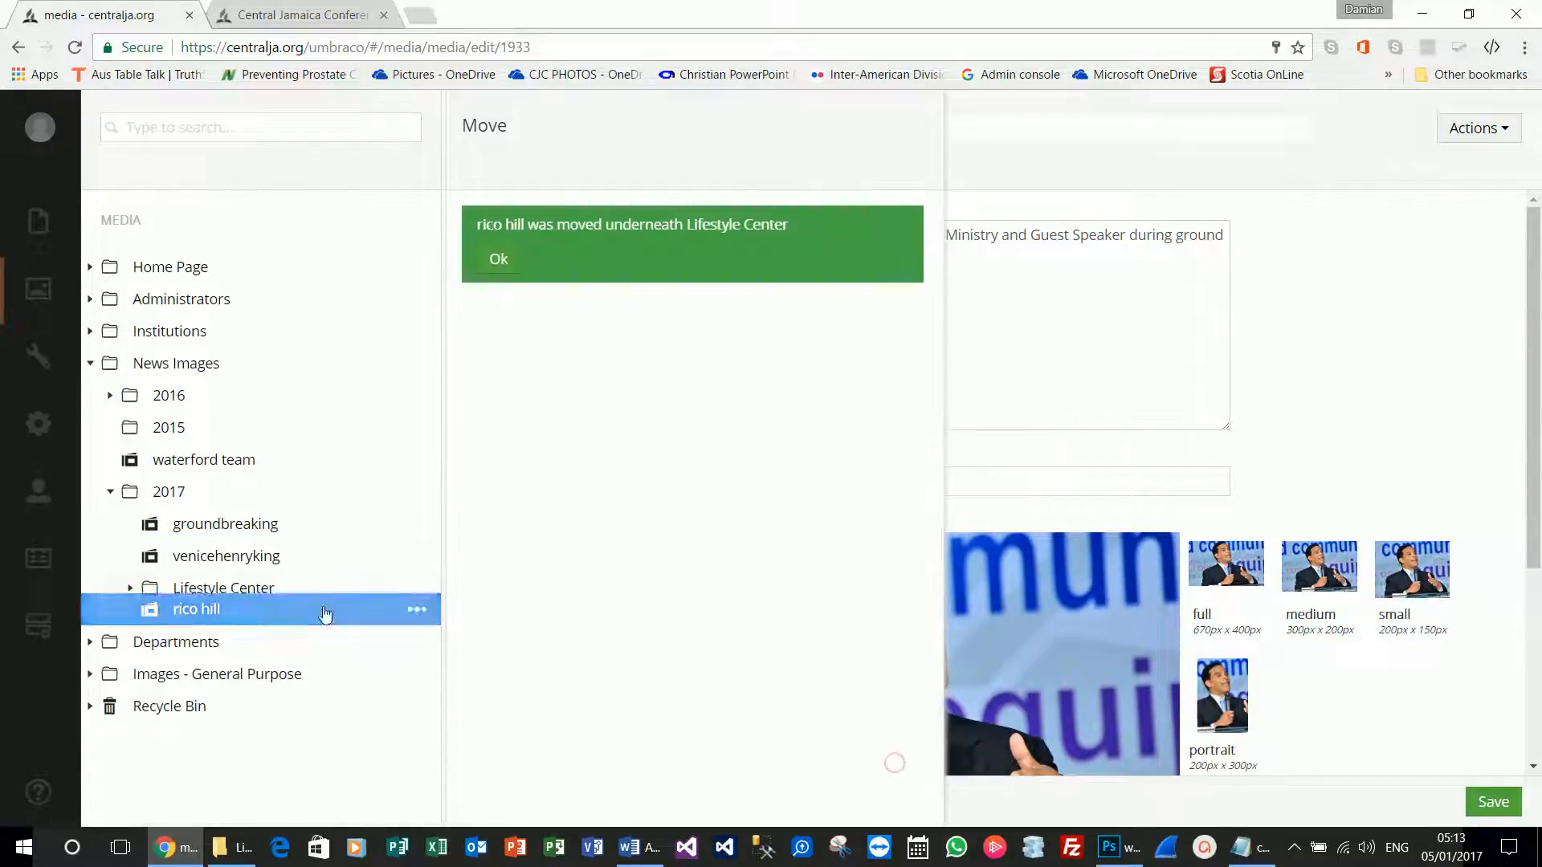
{"action": "left_click", "coordinate": [265, 555]}
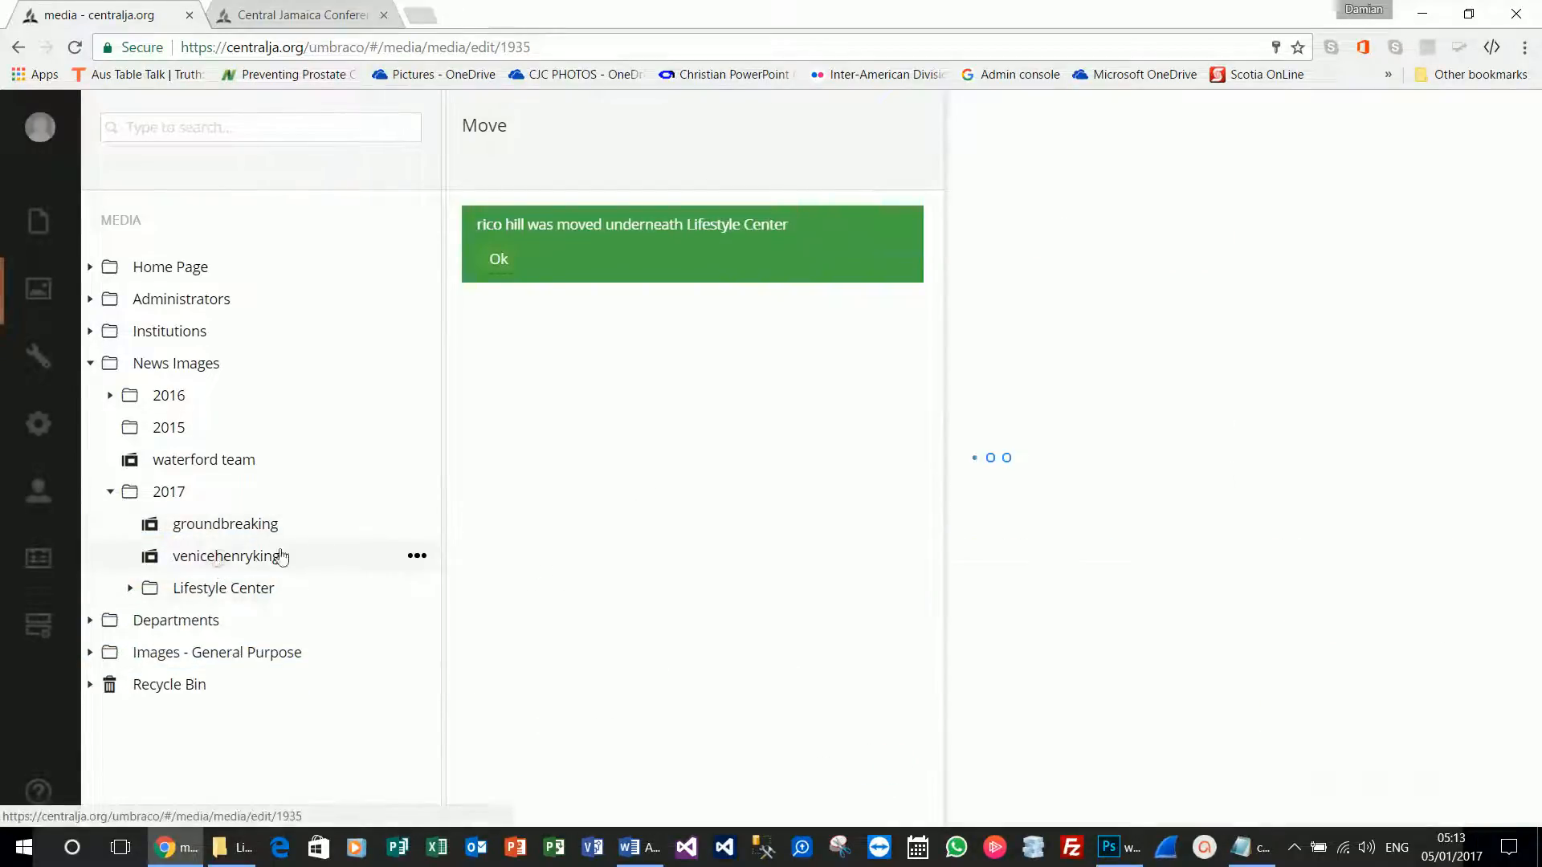
{"action": "left_click", "coordinate": [417, 557]}
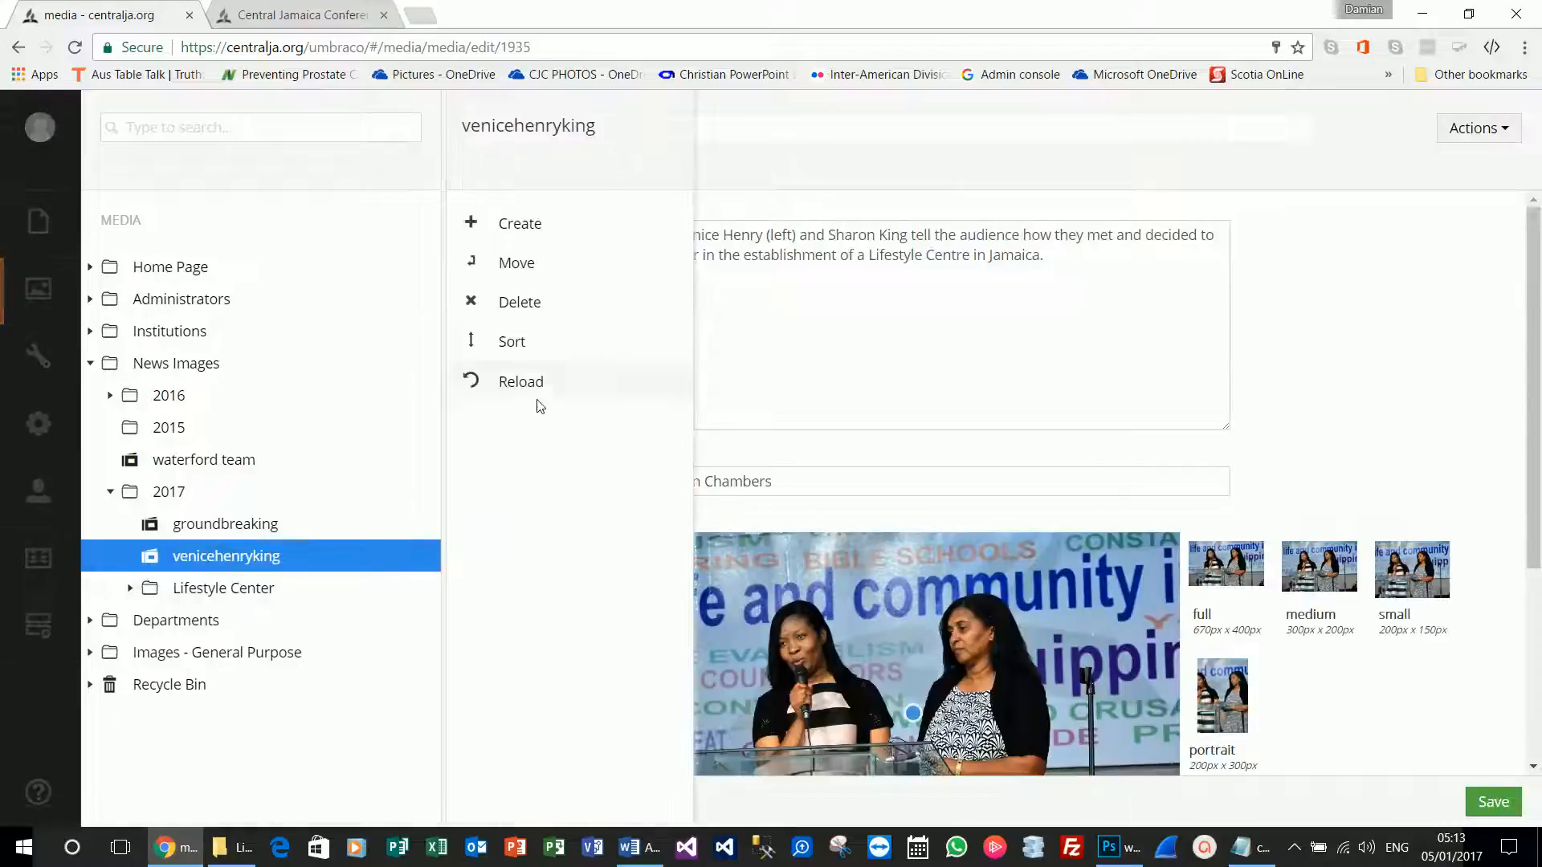
{"action": "left_click", "coordinate": [530, 265]}
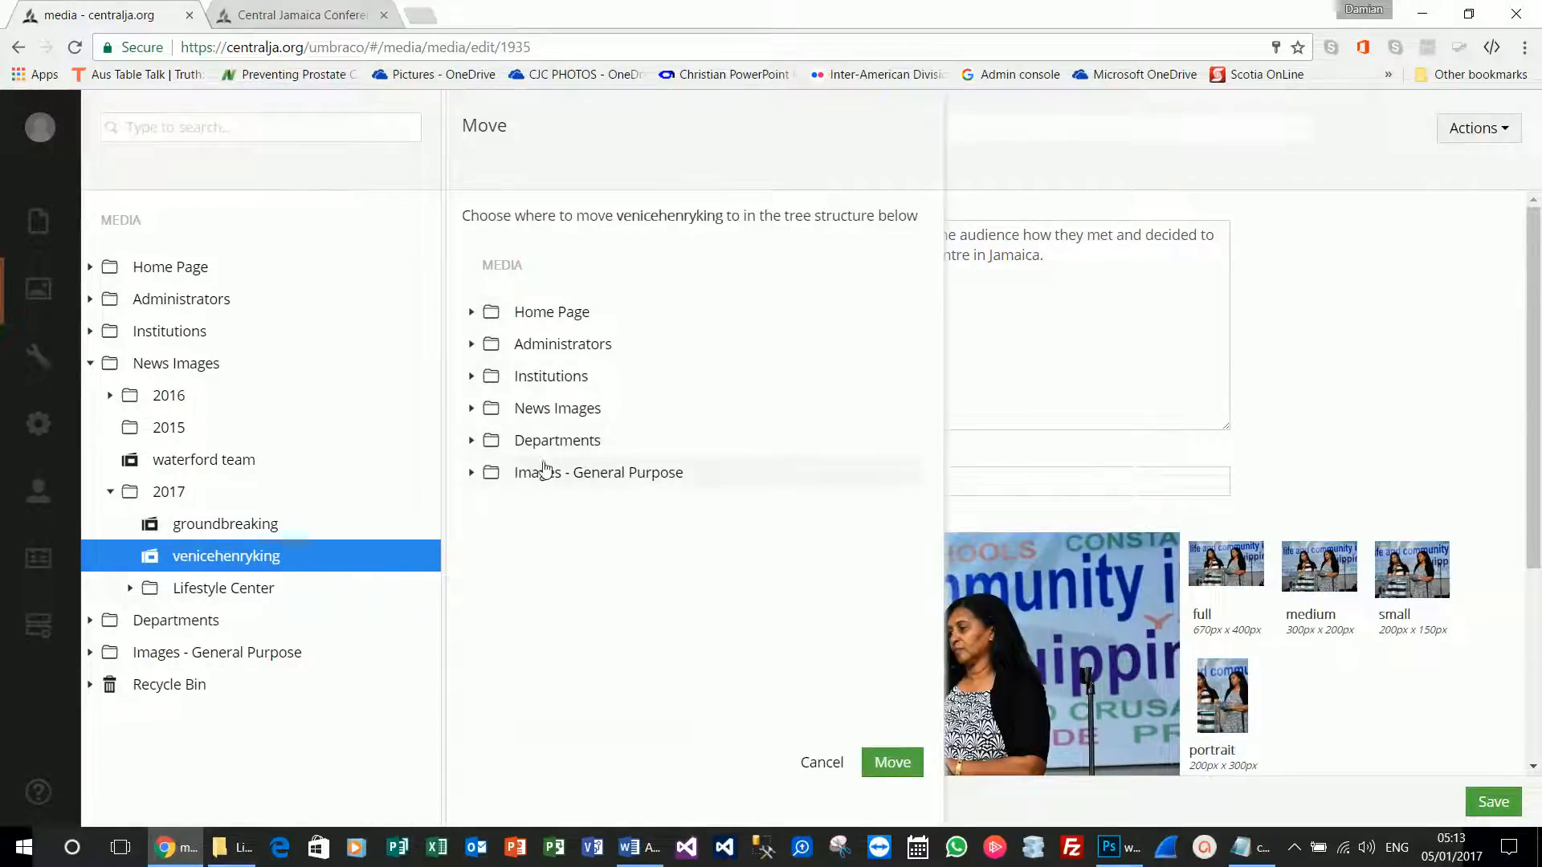
{"action": "left_click", "coordinate": [471, 410]}
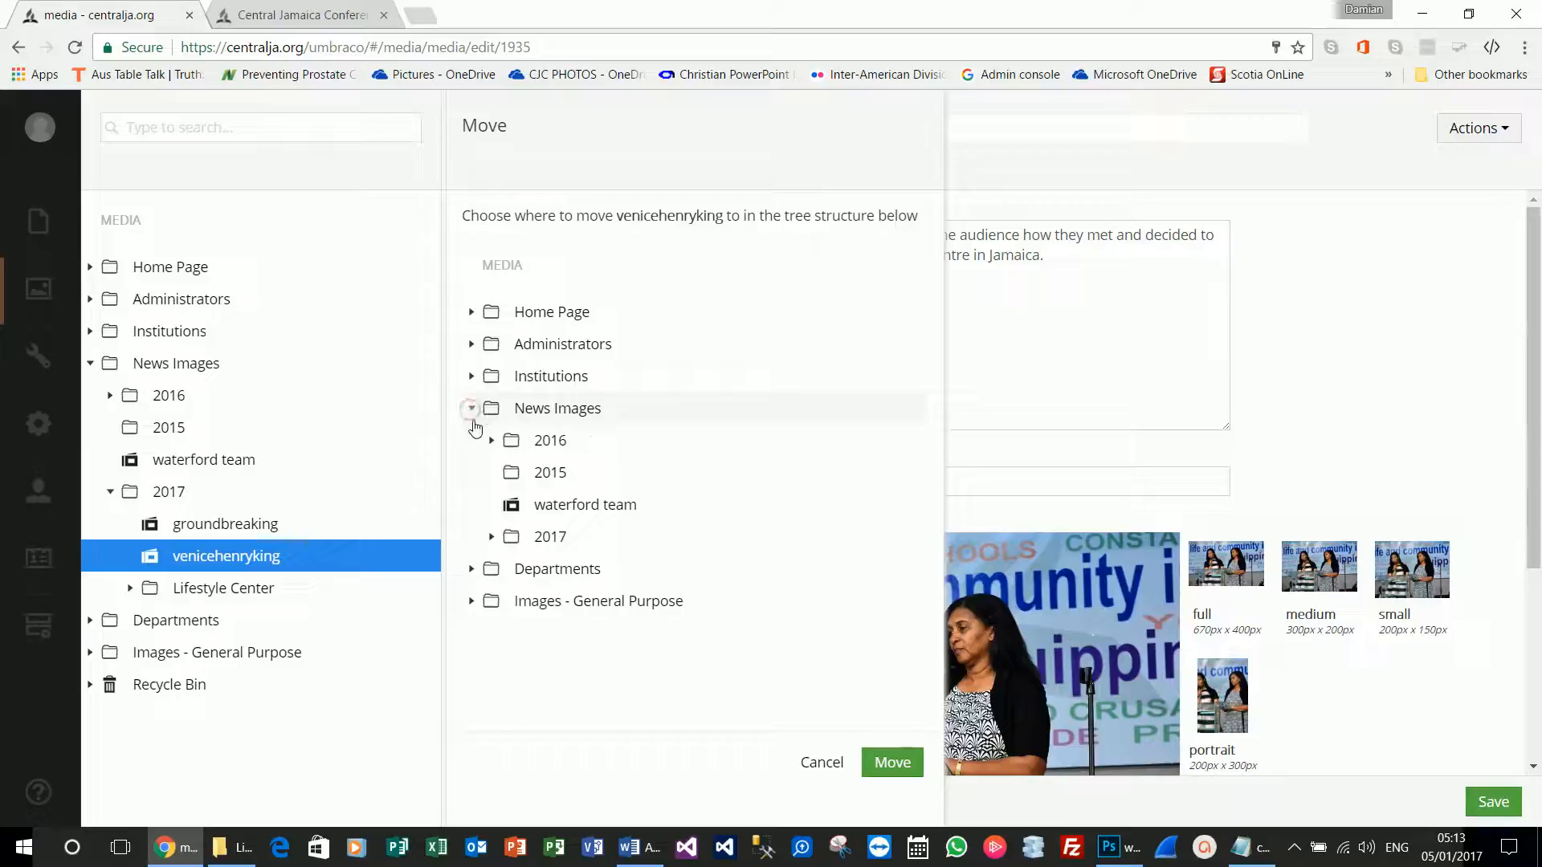
{"action": "left_click", "coordinate": [492, 538]}
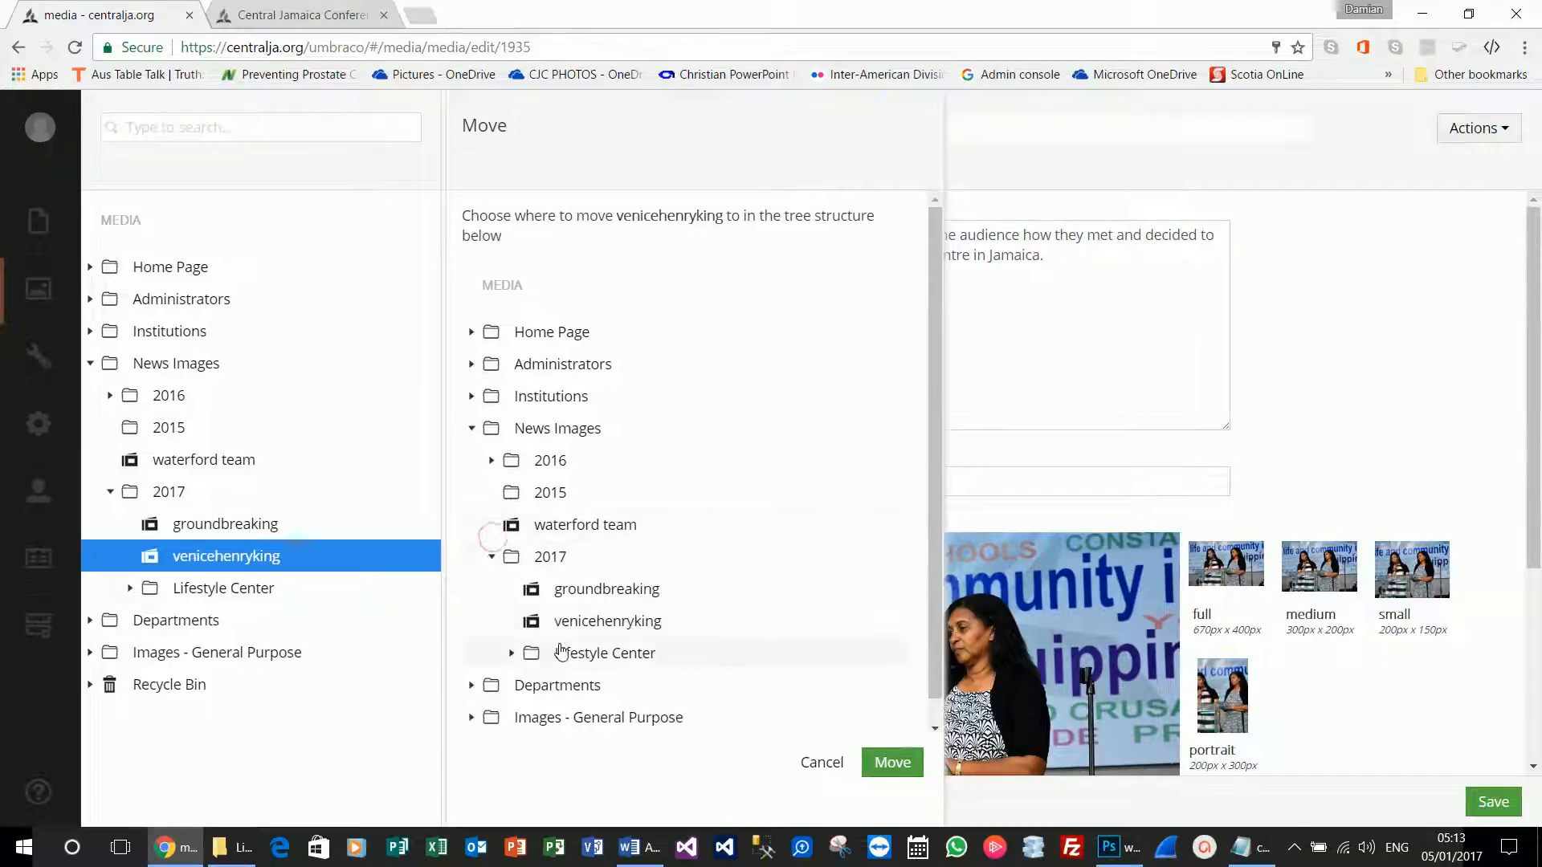
{"action": "left_click", "coordinate": [892, 767]}
{"action": "left_click", "coordinate": [499, 259]}
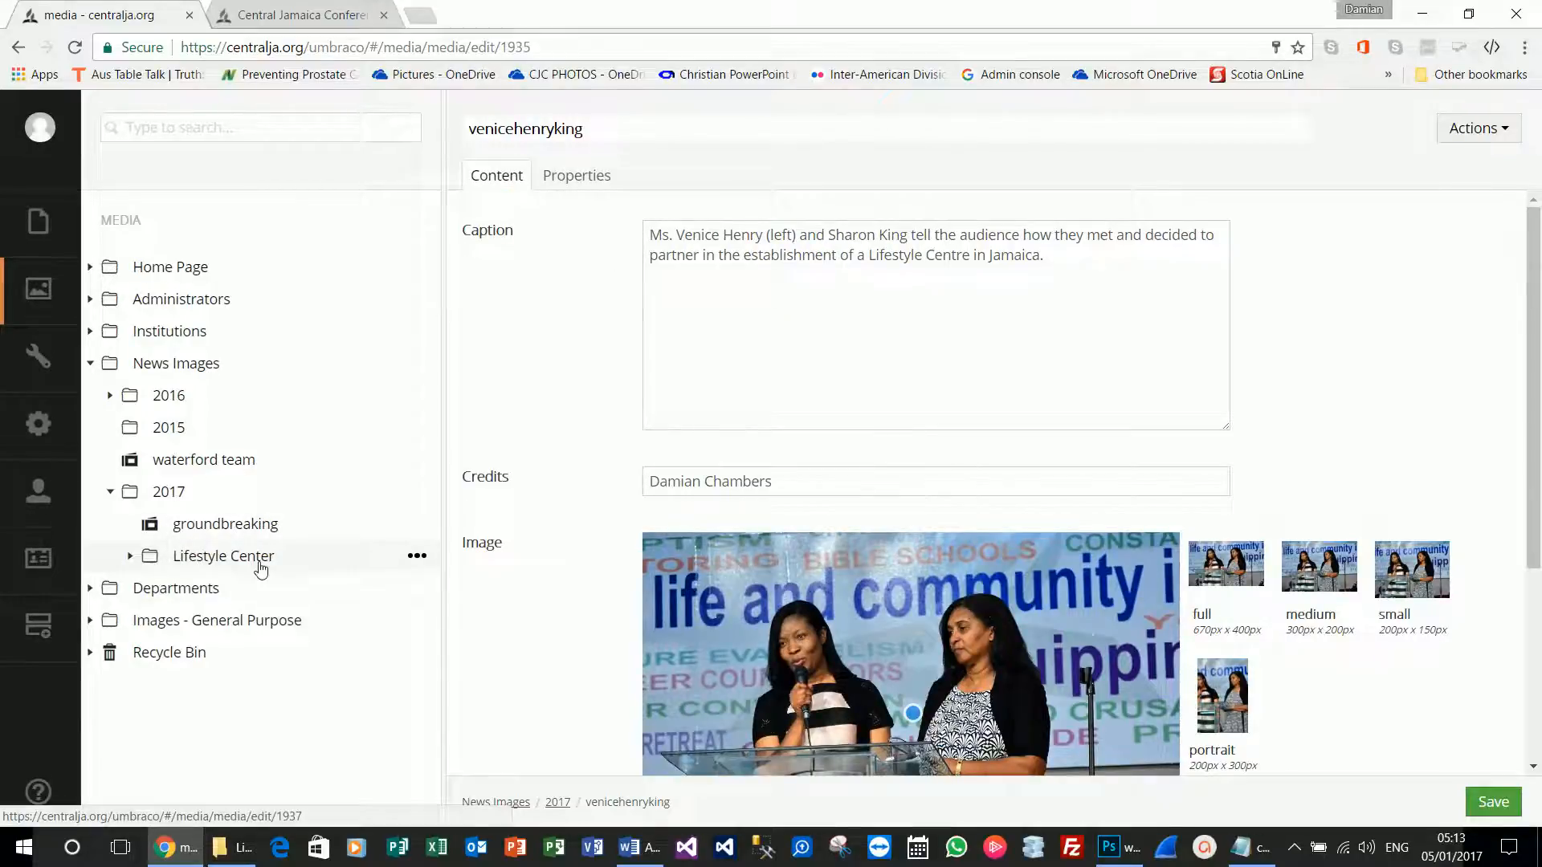
{"action": "left_click", "coordinate": [62, 200]}
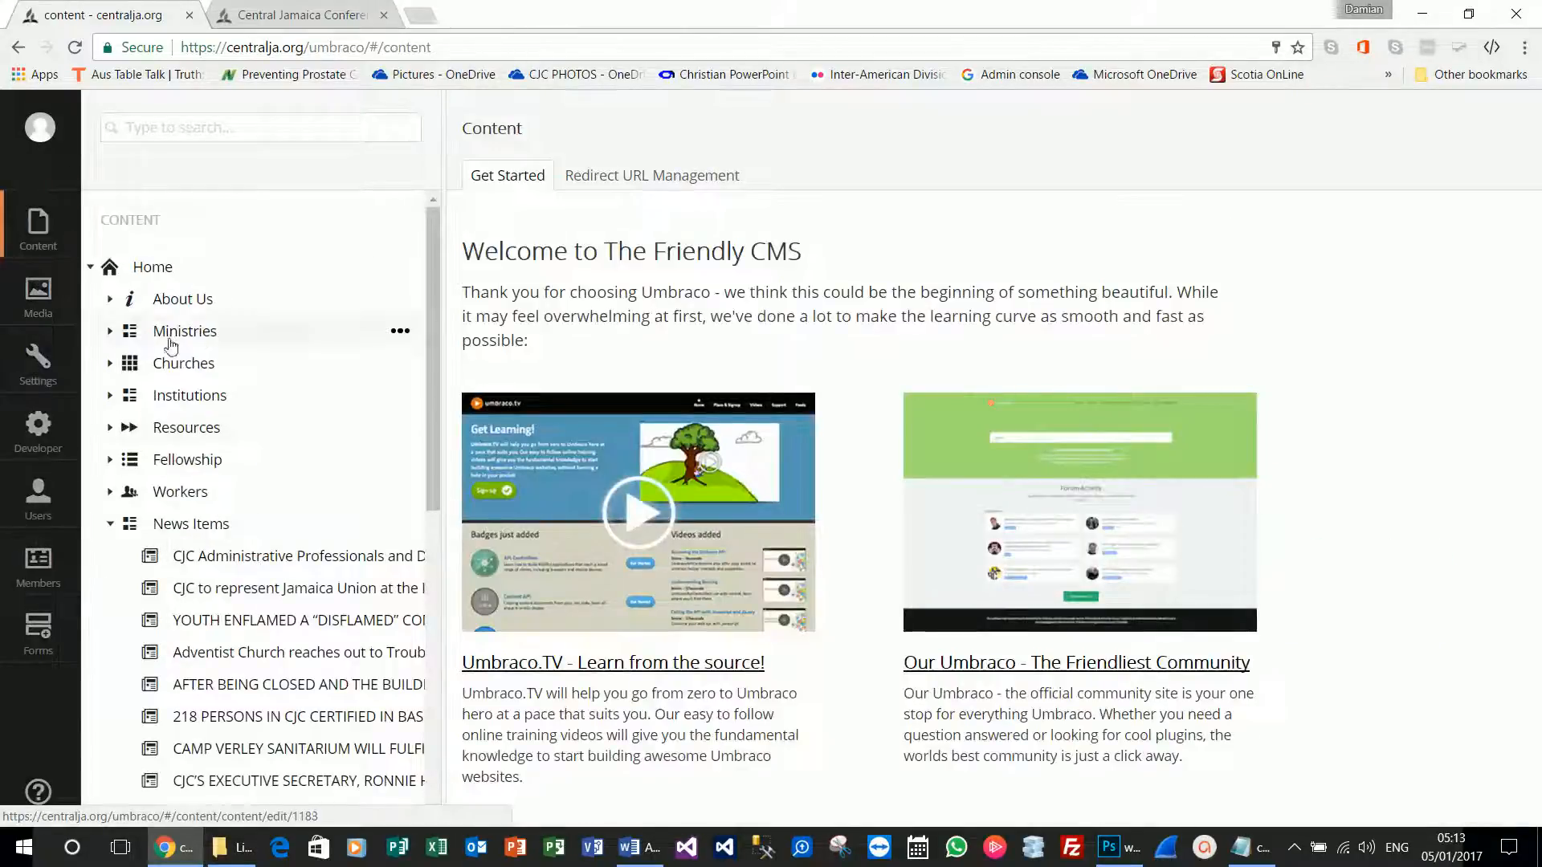
Open the Adventist Lifestyle Centre news item and delete both InsertNewsImage macros from its Body.
{"action": "scroll", "coordinate": [310, 585], "scroll_direction": "down", "scroll_amount": 5}
{"action": "left_click", "coordinate": [281, 594]}
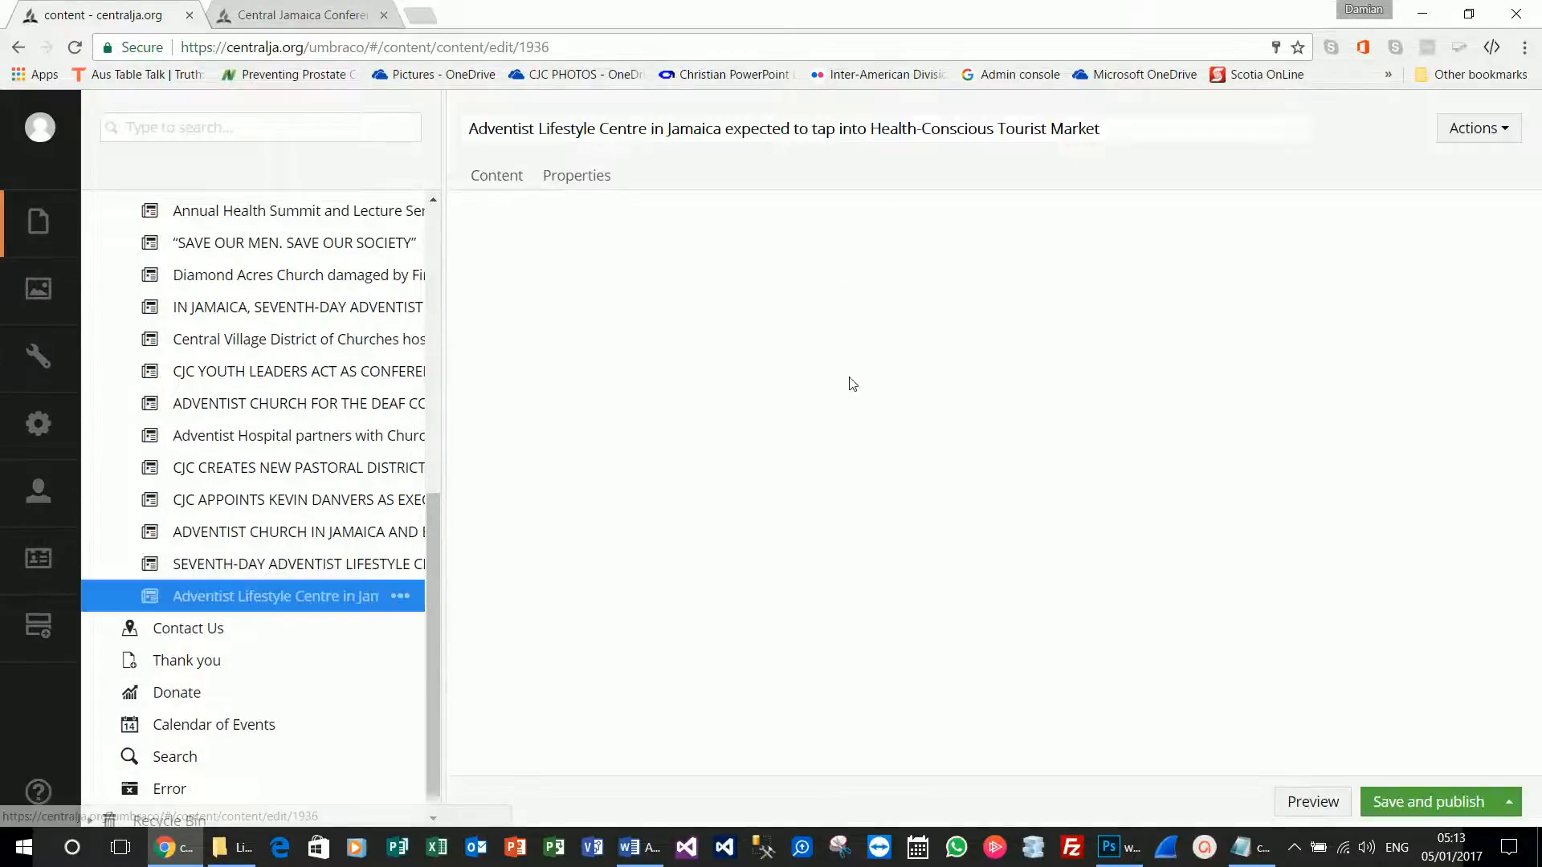
{"action": "scroll", "coordinate": [779, 616], "scroll_direction": "down", "scroll_amount": 10}
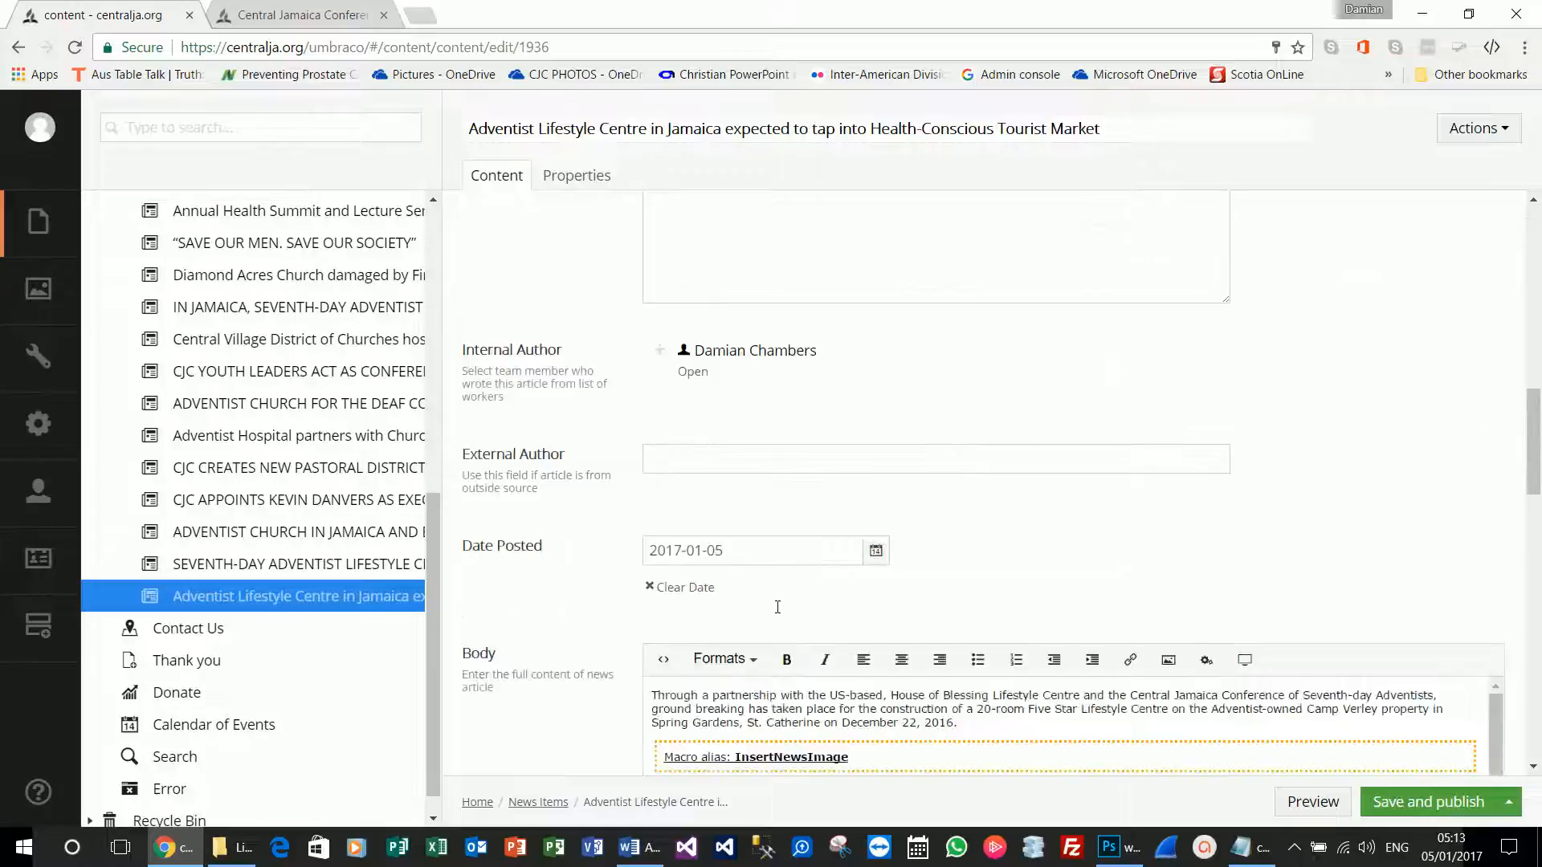
{"action": "left_click", "coordinate": [825, 451]}
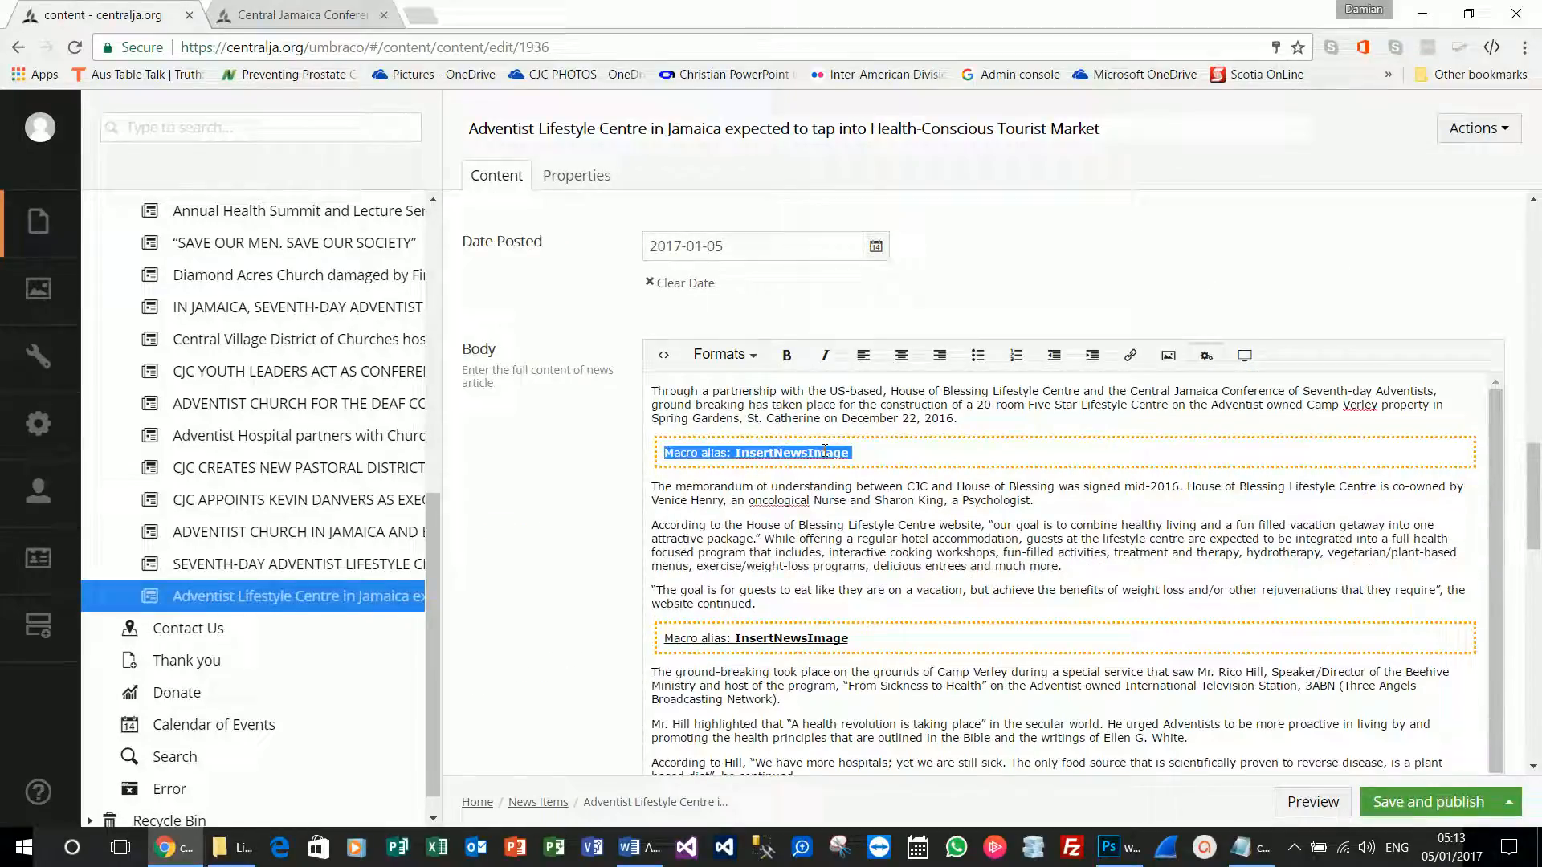
{"action": "key", "text": "Delete"}
{"action": "left_click", "coordinate": [773, 594]}
{"action": "key", "text": "Delete"}
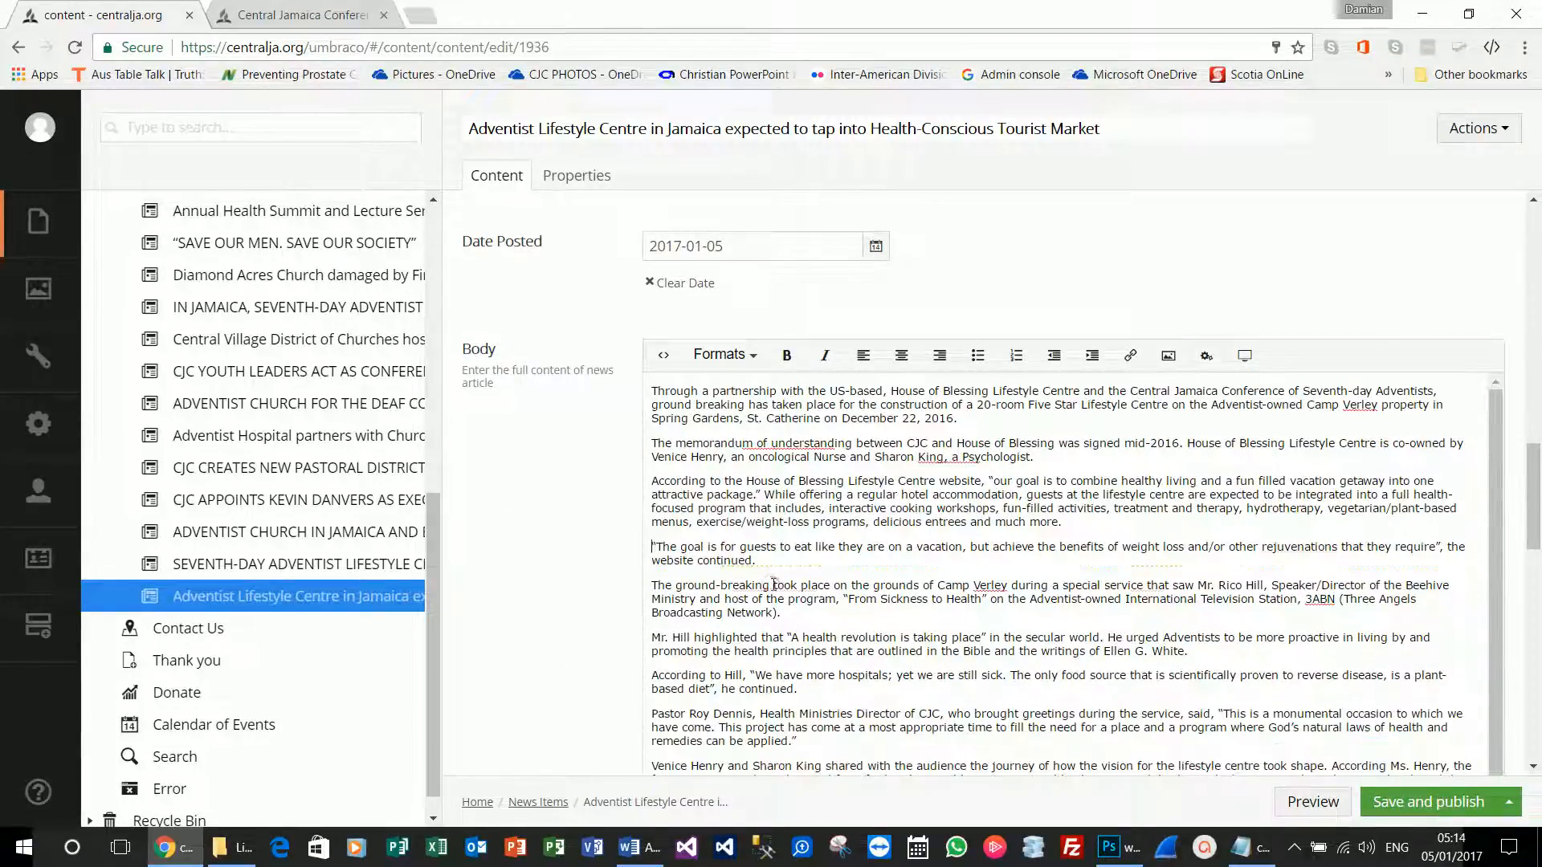
Add an empty line above the Body's first paragraph.
{"action": "scroll", "coordinate": [765, 561], "scroll_direction": "up", "scroll_amount": 7}
{"action": "scroll", "coordinate": [654, 618], "scroll_direction": "down", "scroll_amount": 6}
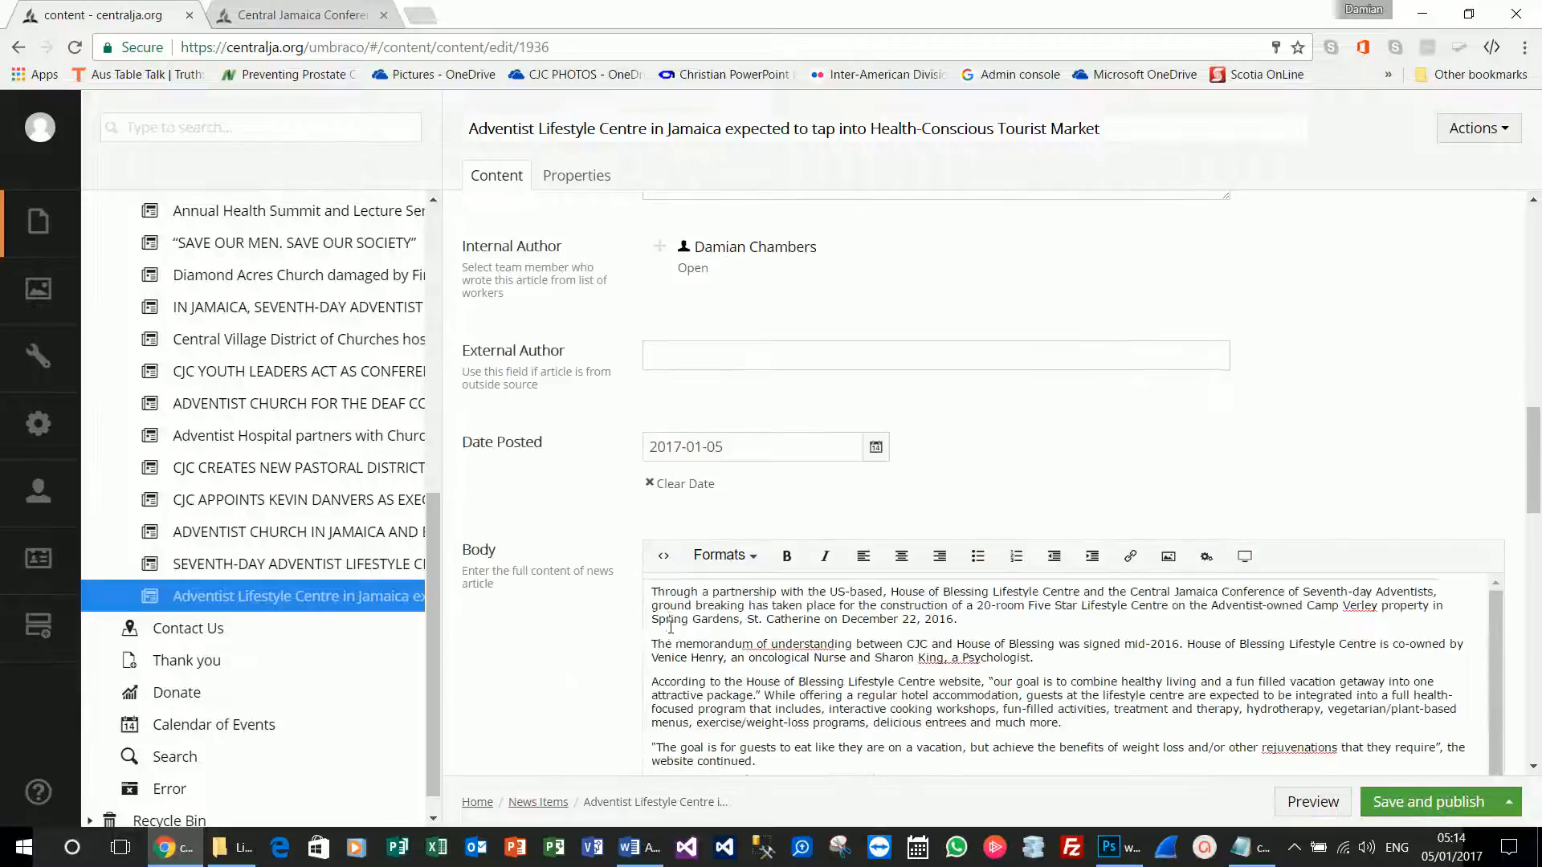
{"action": "scroll", "coordinate": [655, 618], "scroll_direction": "up", "scroll_amount": 1}
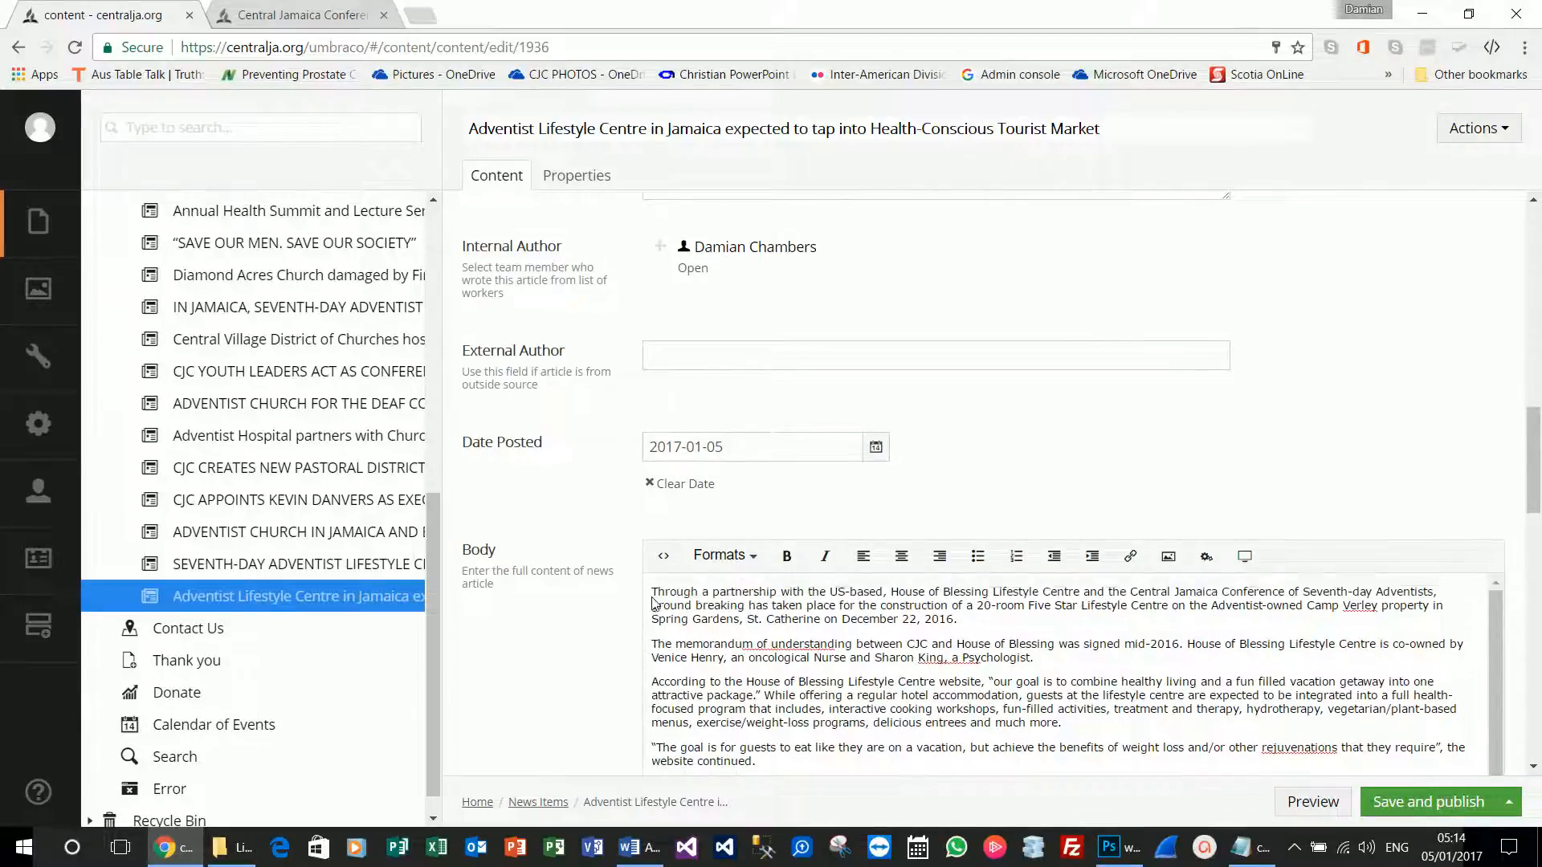
{"action": "key", "text": "Return"}
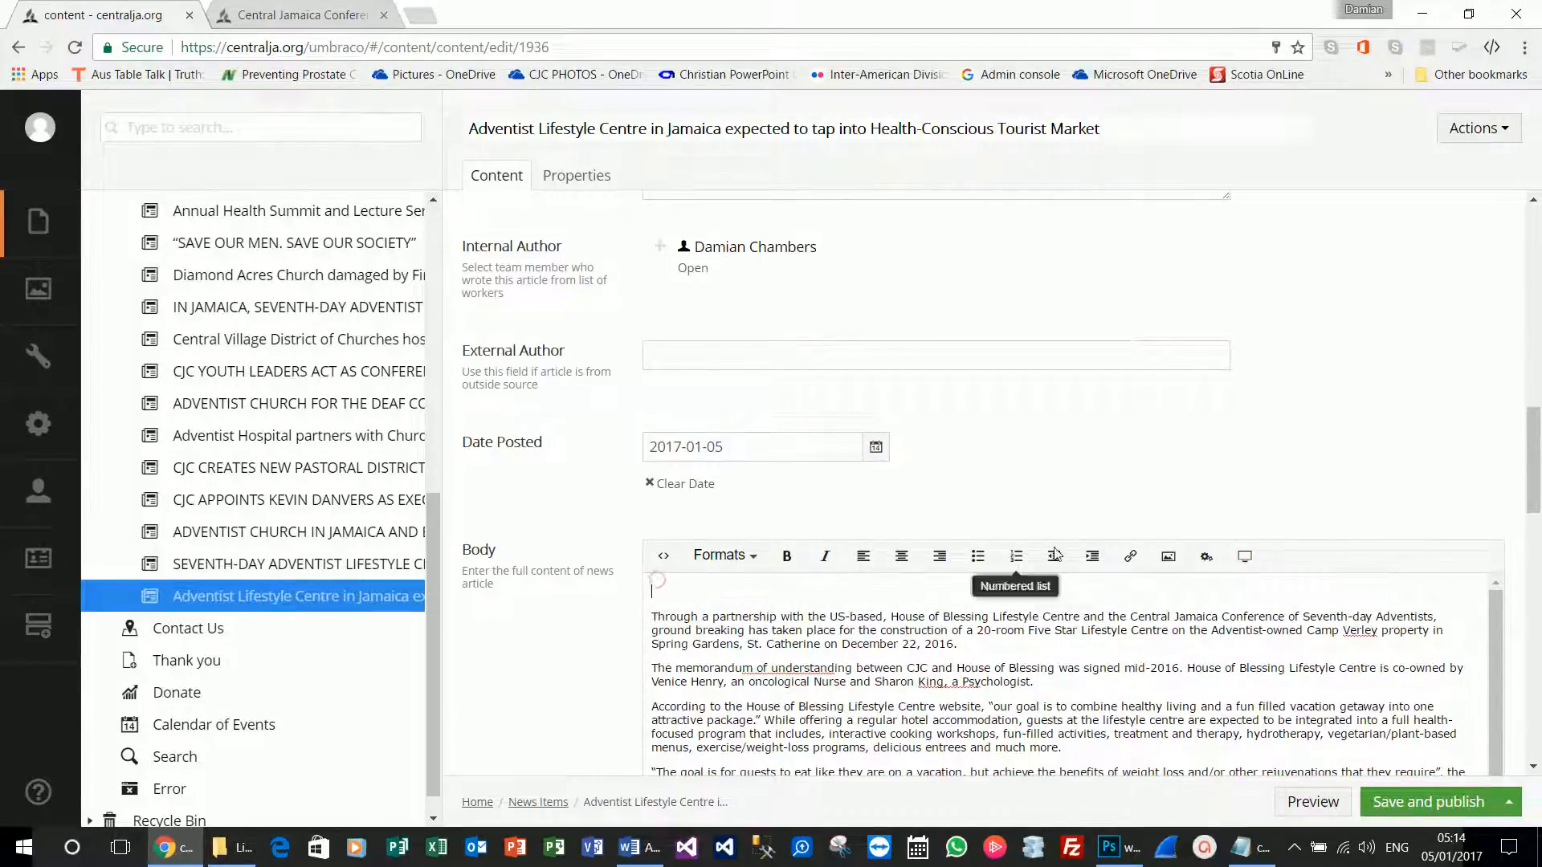
Insert a _NewsCarousel macro using the Lifestyle Center folder at the top of the Body.
{"action": "left_click", "coordinate": [1205, 556]}
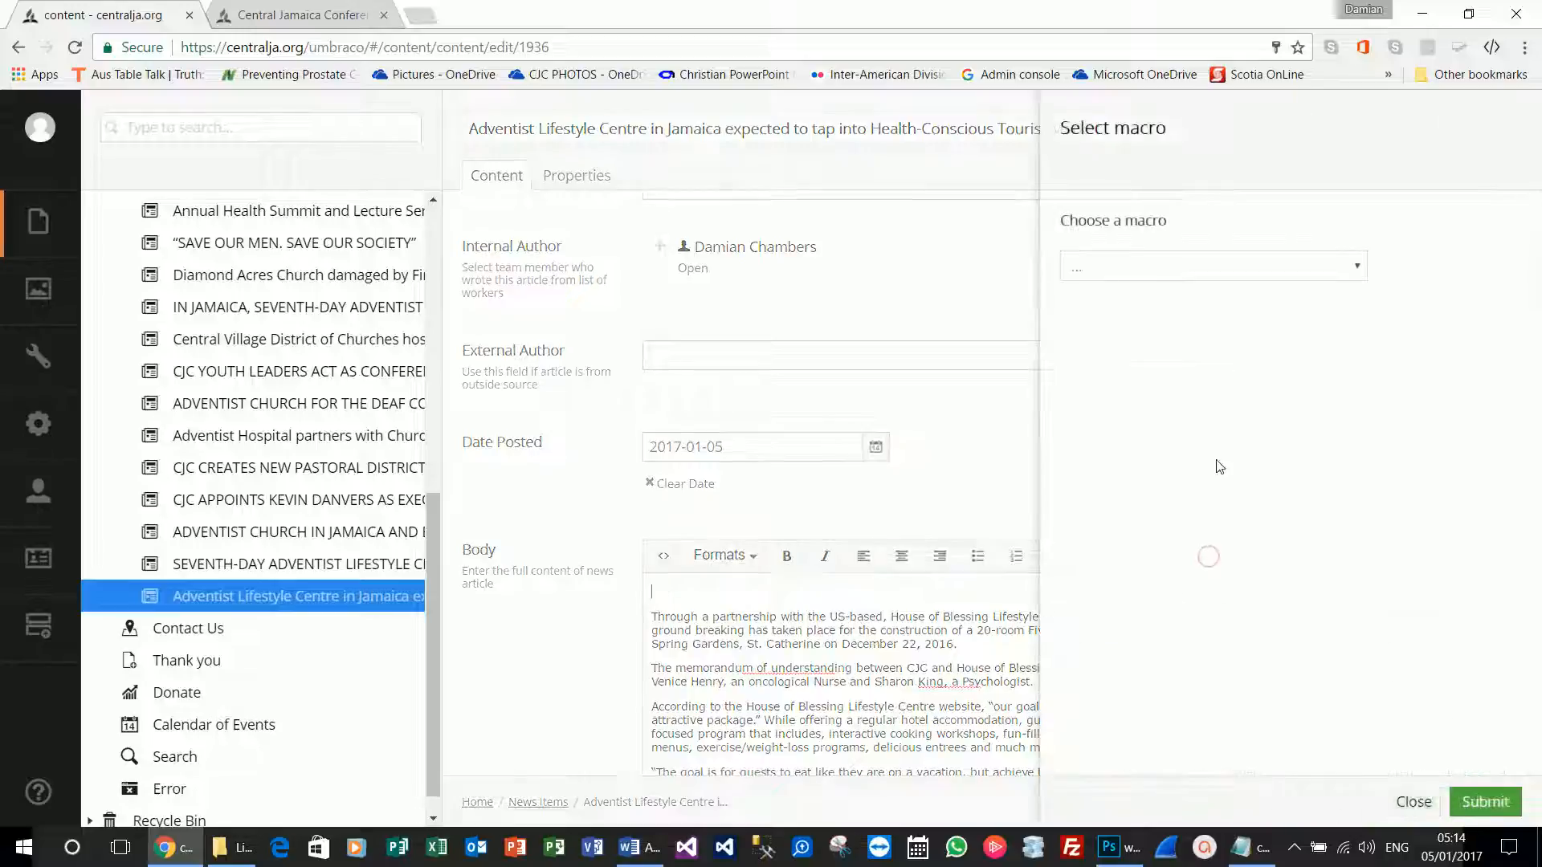
{"action": "left_click", "coordinate": [1208, 266]}
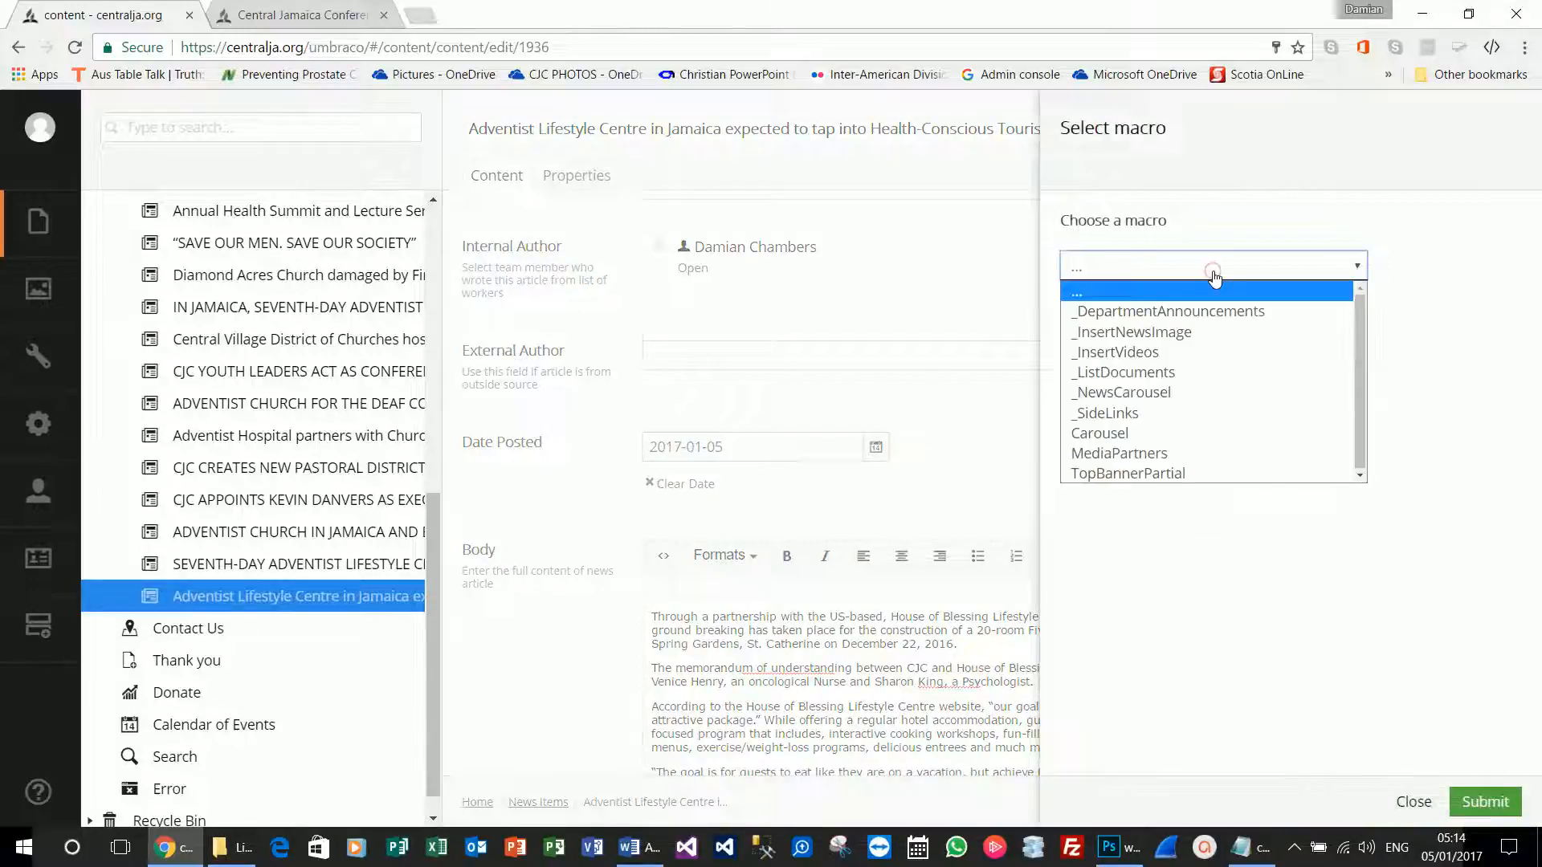
{"action": "left_click", "coordinate": [1165, 401]}
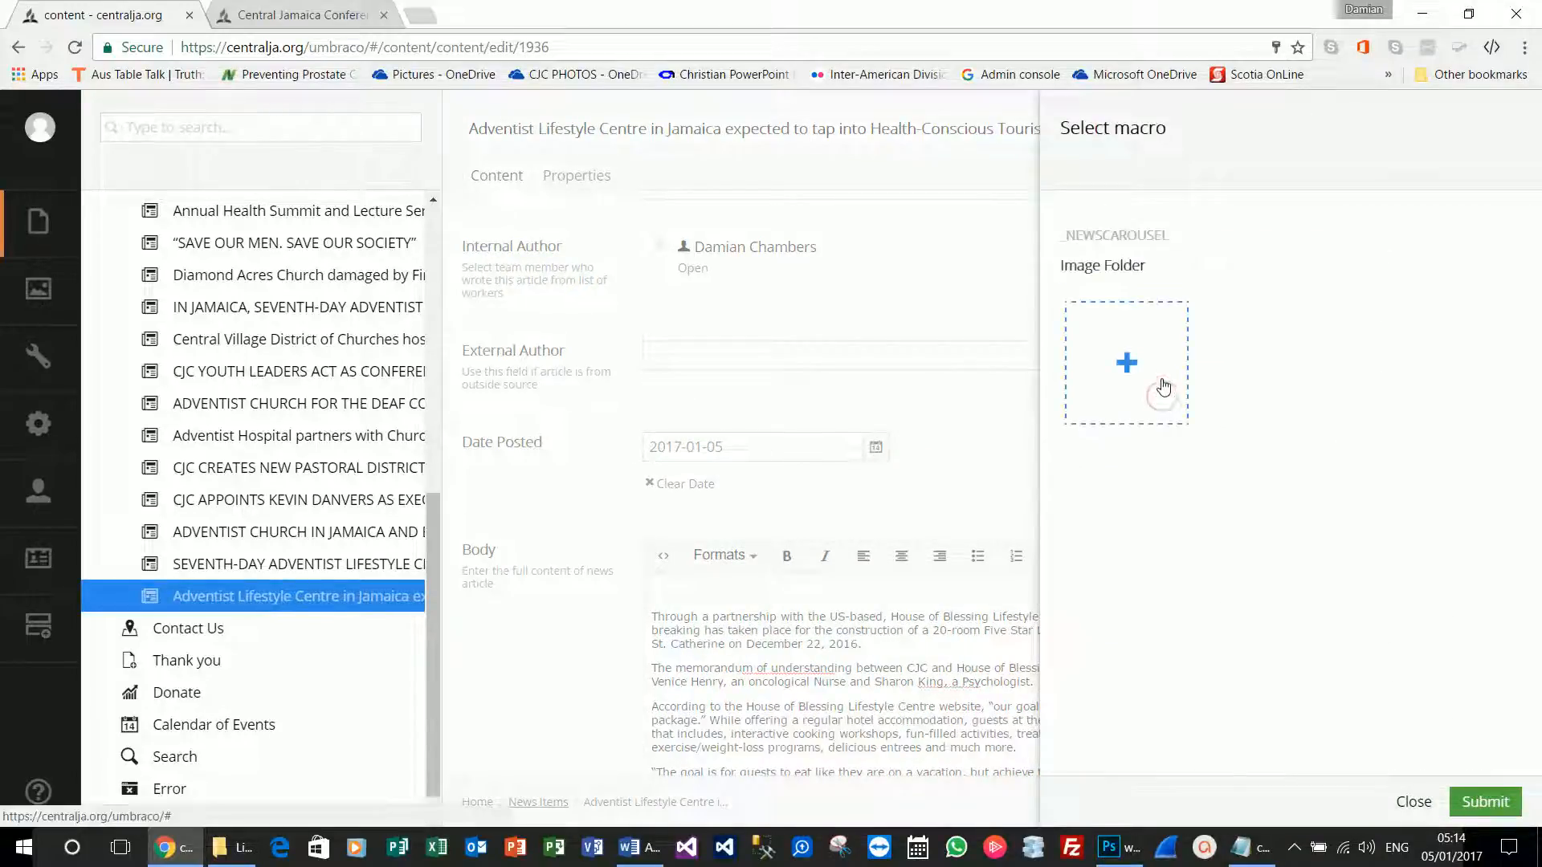
{"action": "left_click", "coordinate": [1133, 389]}
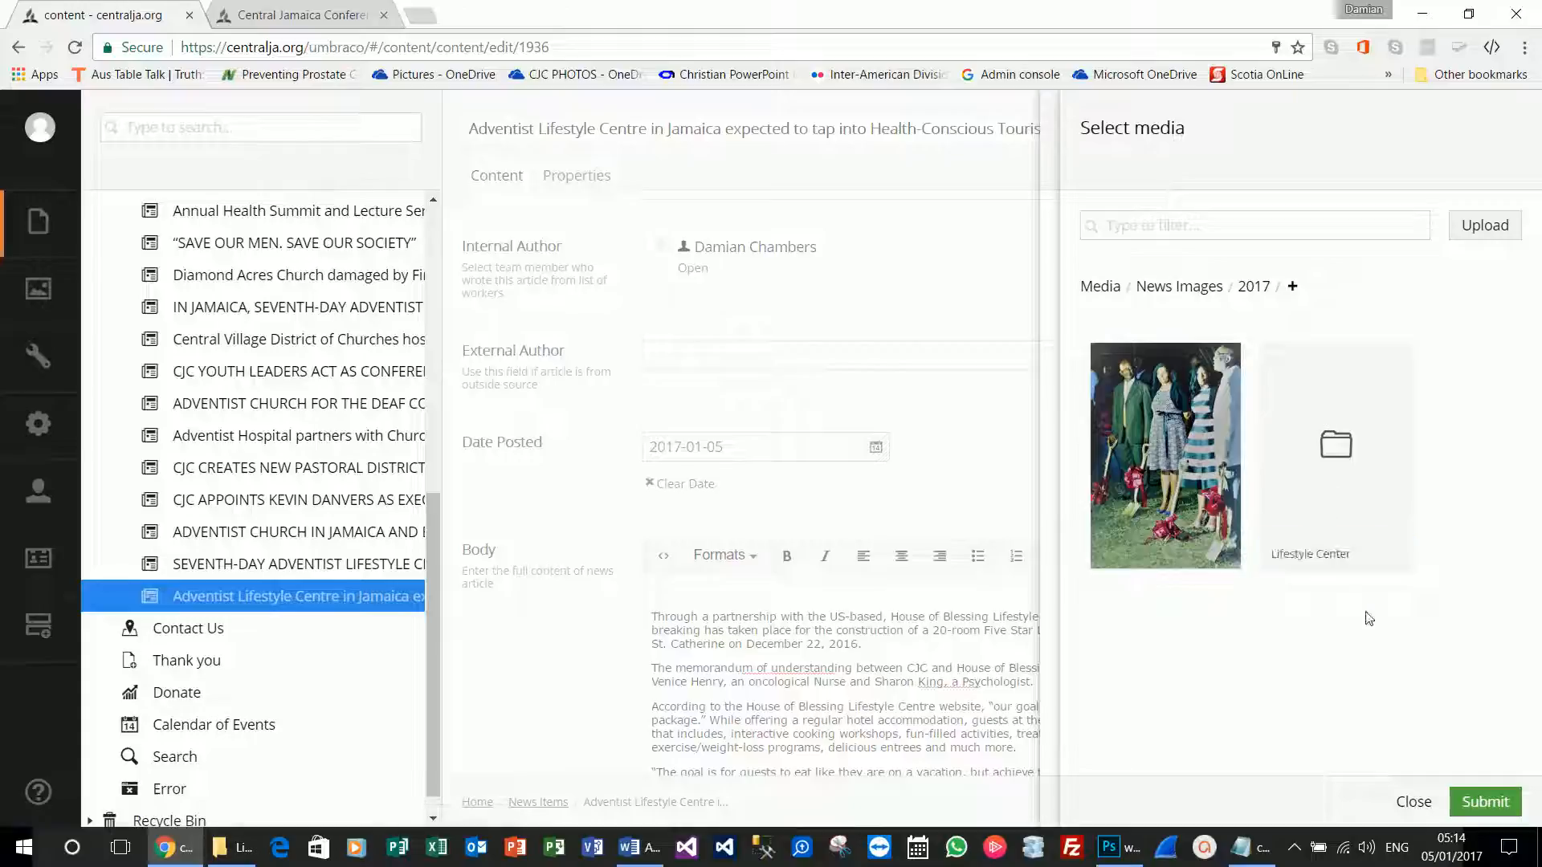
{"action": "left_click", "coordinate": [1328, 448]}
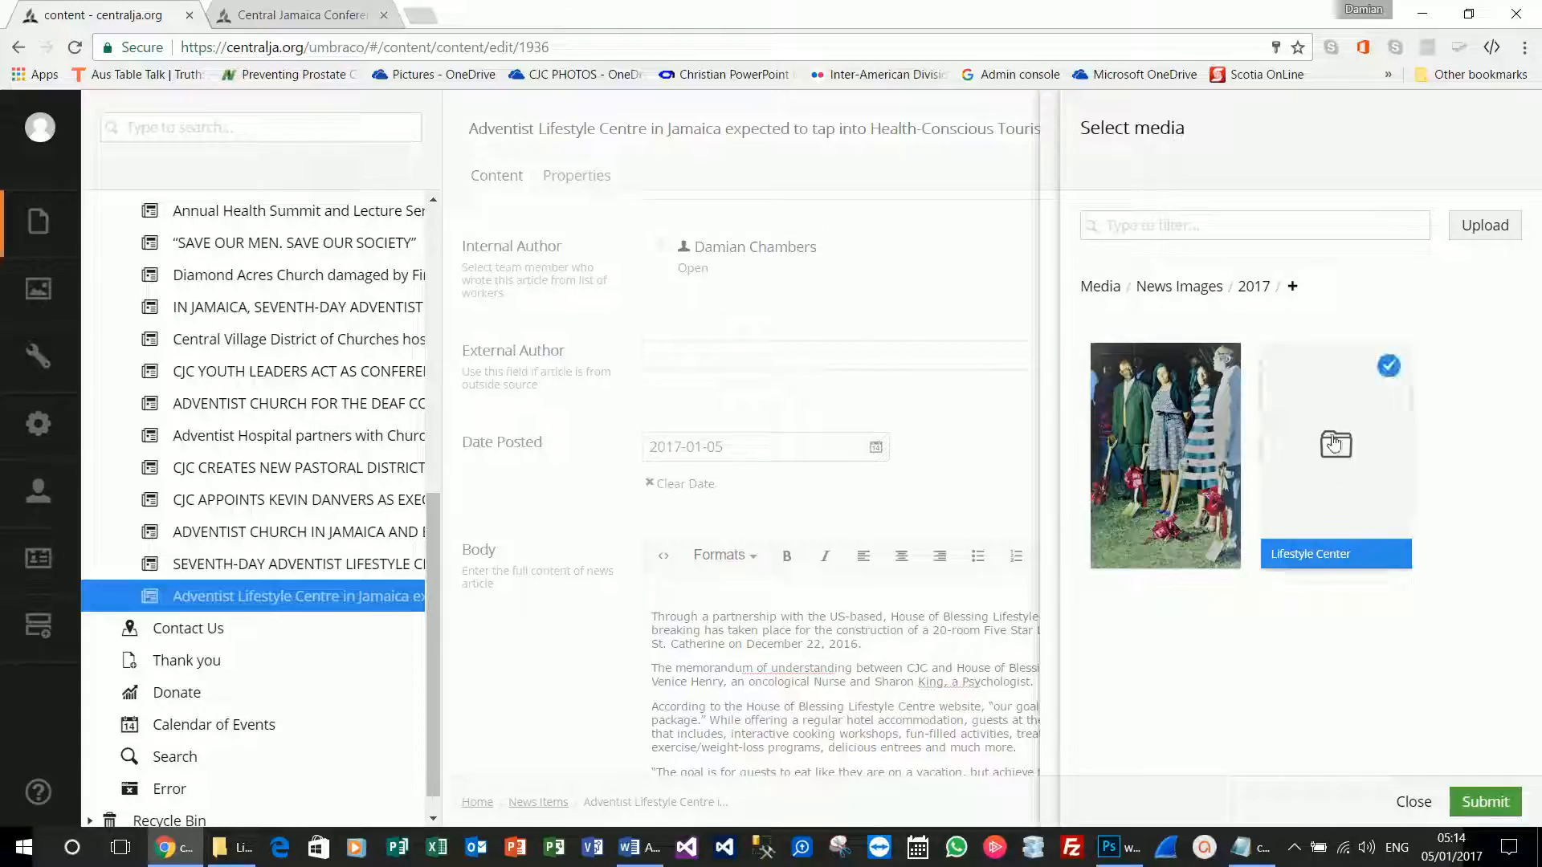
{"action": "left_click", "coordinate": [1485, 802]}
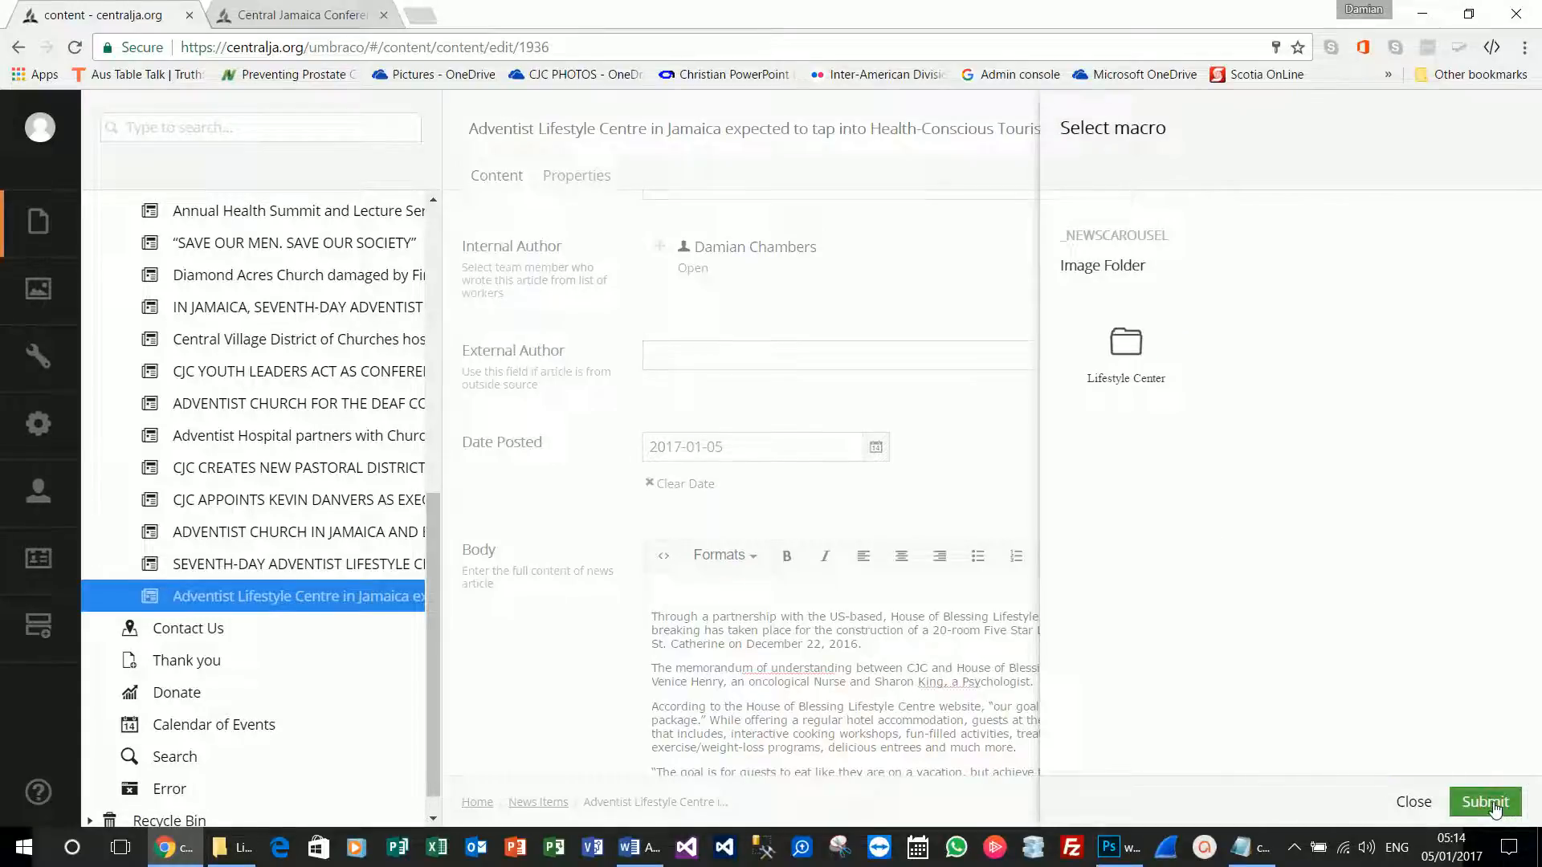
{"action": "left_click", "coordinate": [1494, 807]}
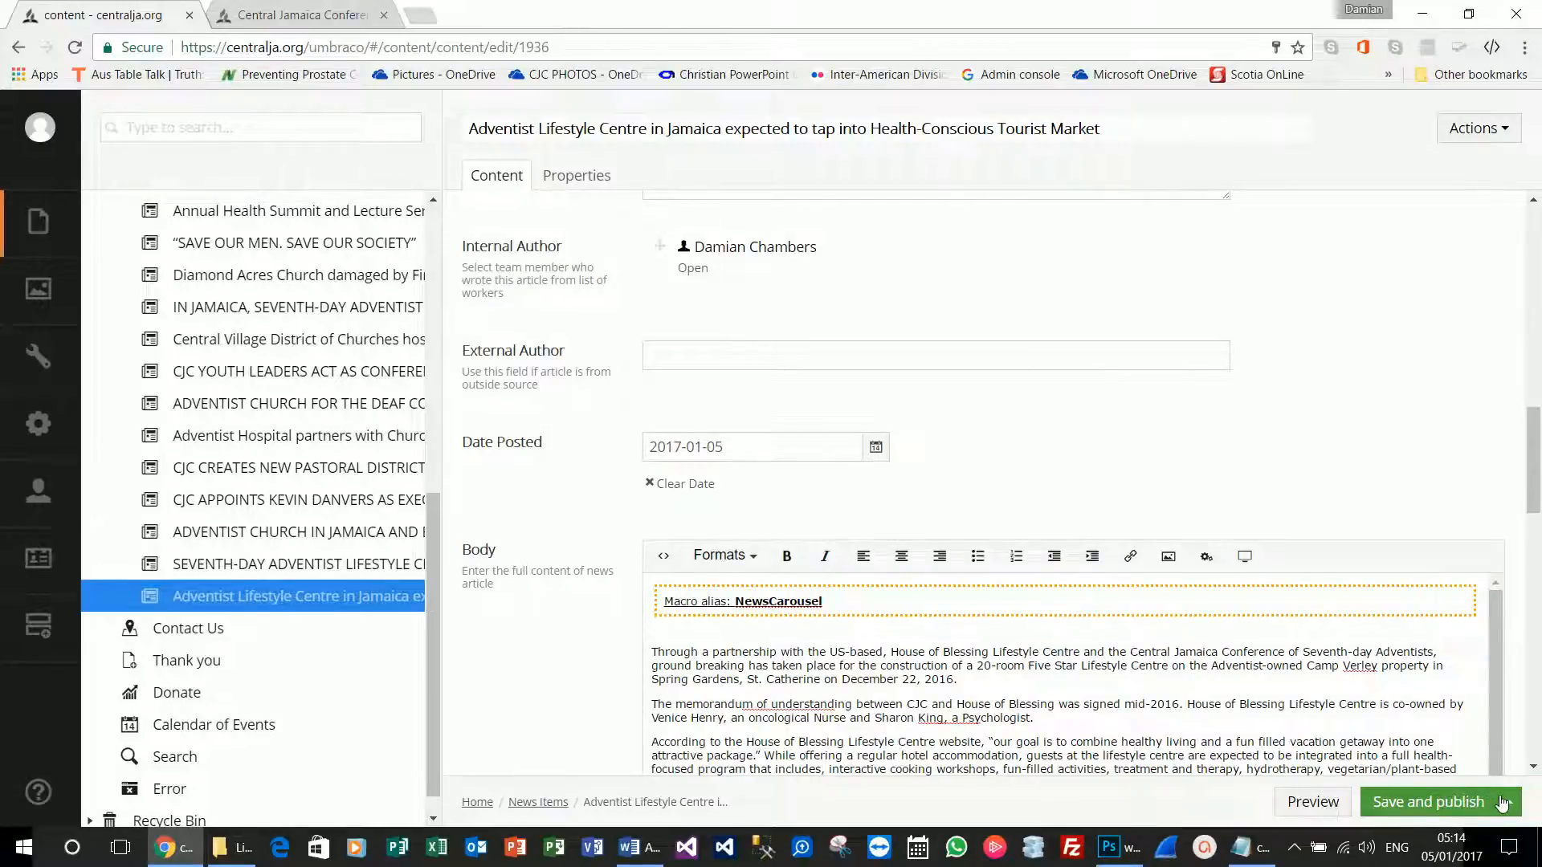
Save the news item without publishing and open its preview.
{"action": "left_click", "coordinate": [1501, 803]}
{"action": "left_click", "coordinate": [1396, 761]}
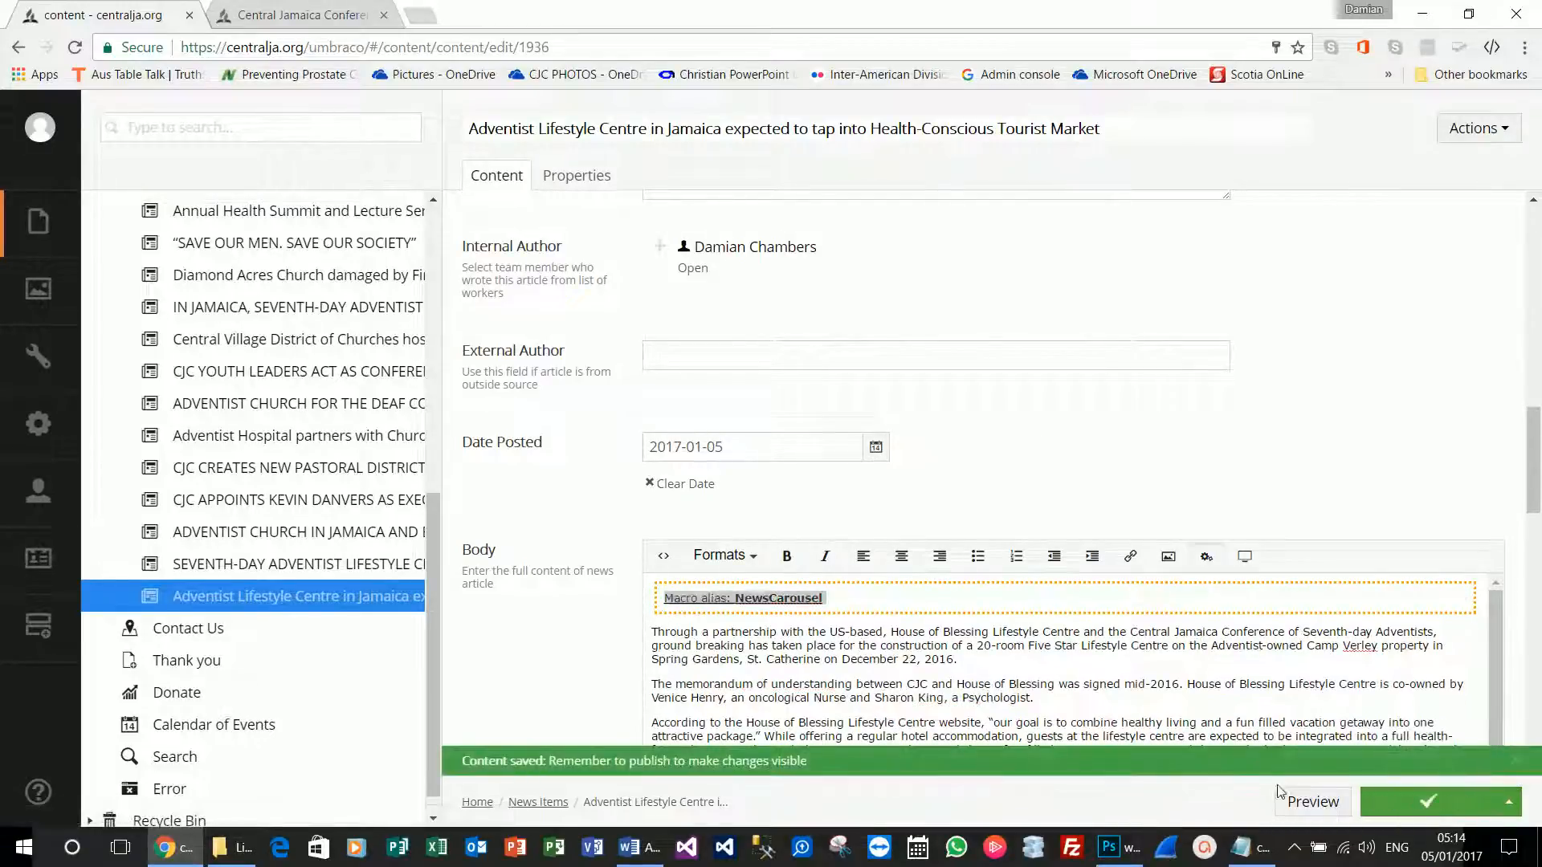
{"action": "left_click", "coordinate": [1309, 799]}
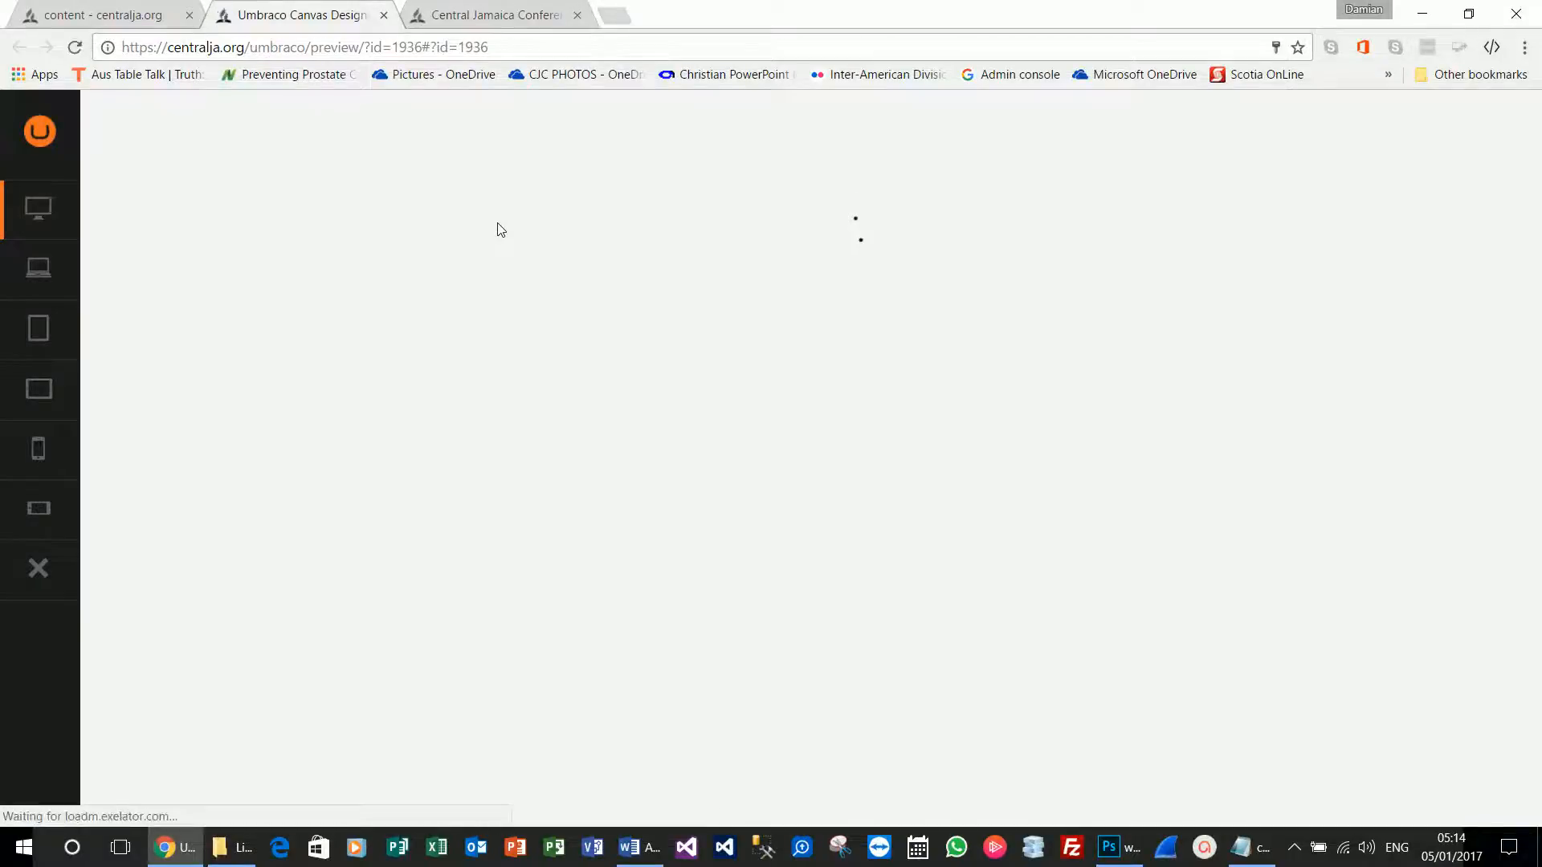
In the preview, cycle the carousel slides back to the speaker photo, then return to the article header.
{"action": "scroll", "coordinate": [527, 369], "scroll_direction": "down", "scroll_amount": 9}
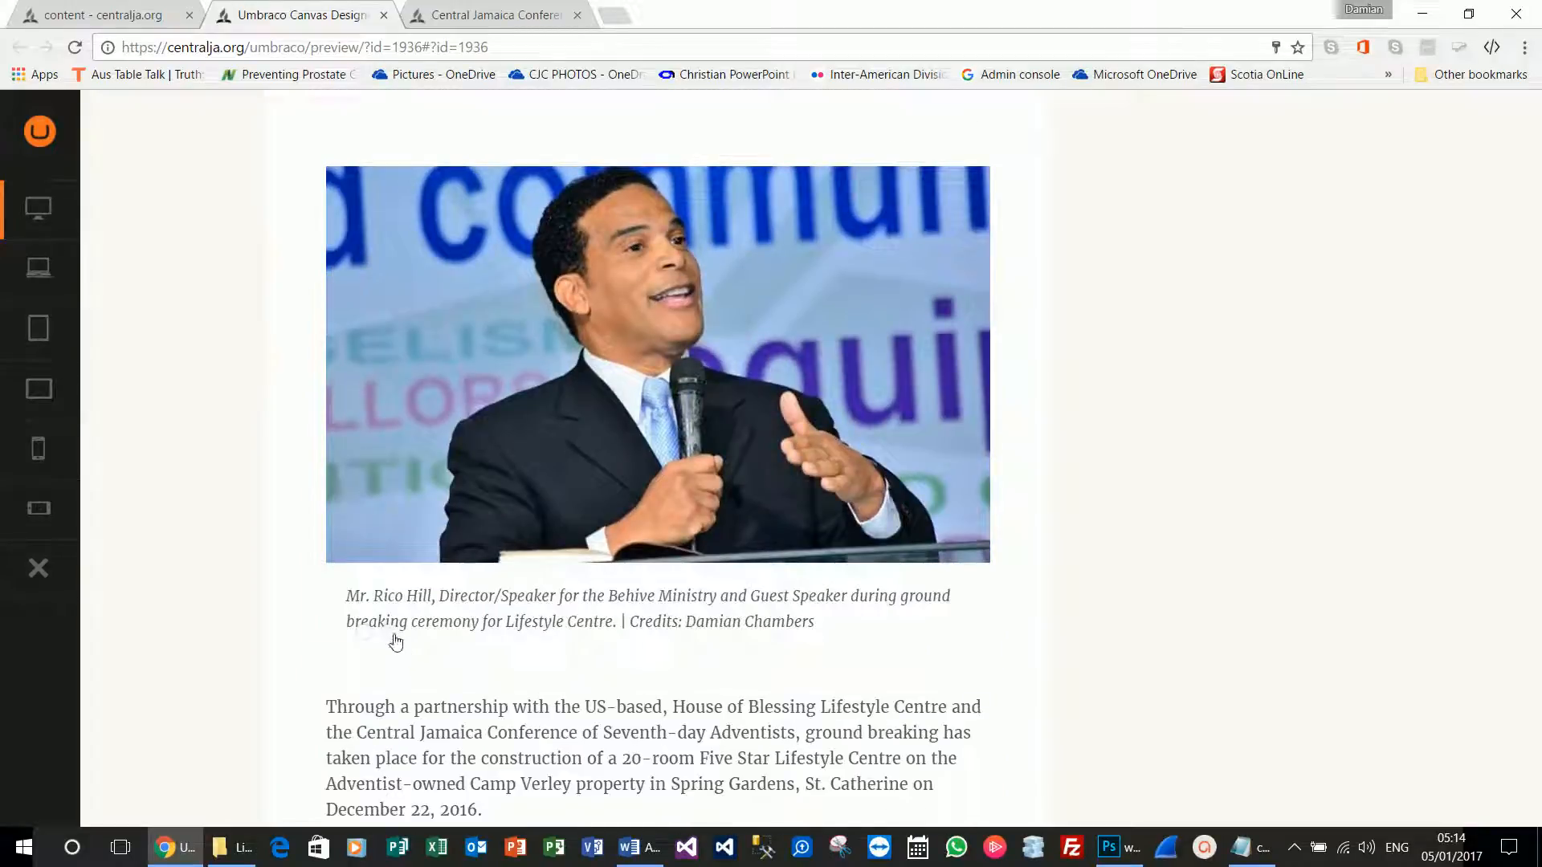
{"action": "left_click", "coordinate": [390, 636]}
{"action": "left_click", "coordinate": [363, 634]}
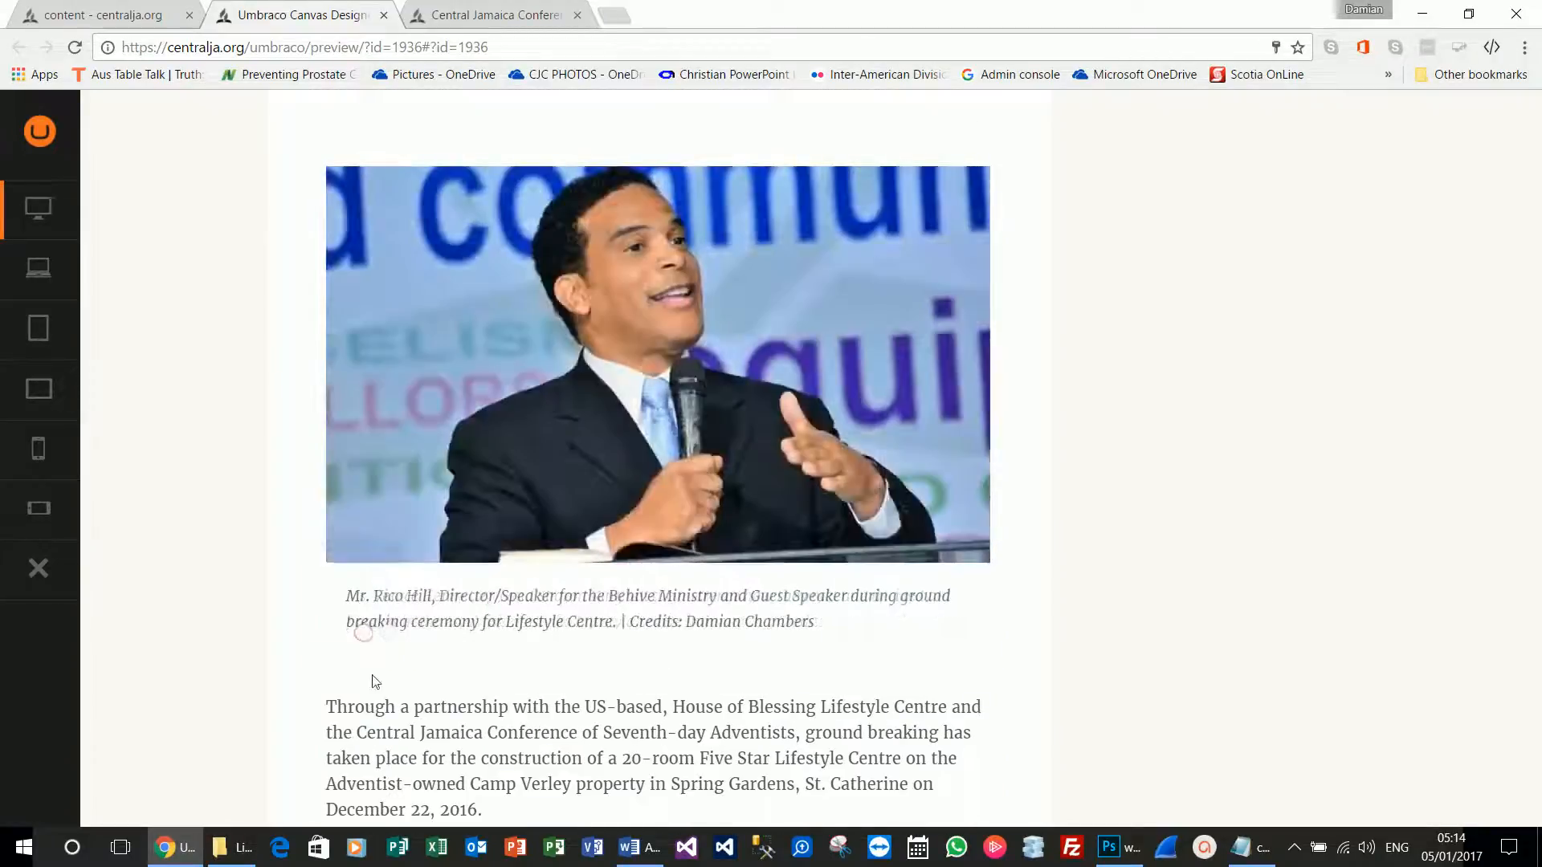
{"action": "scroll", "coordinate": [373, 681], "scroll_direction": "up", "scroll_amount": 12}
{"action": "scroll", "coordinate": [440, 537], "scroll_direction": "down", "scroll_amount": 12}
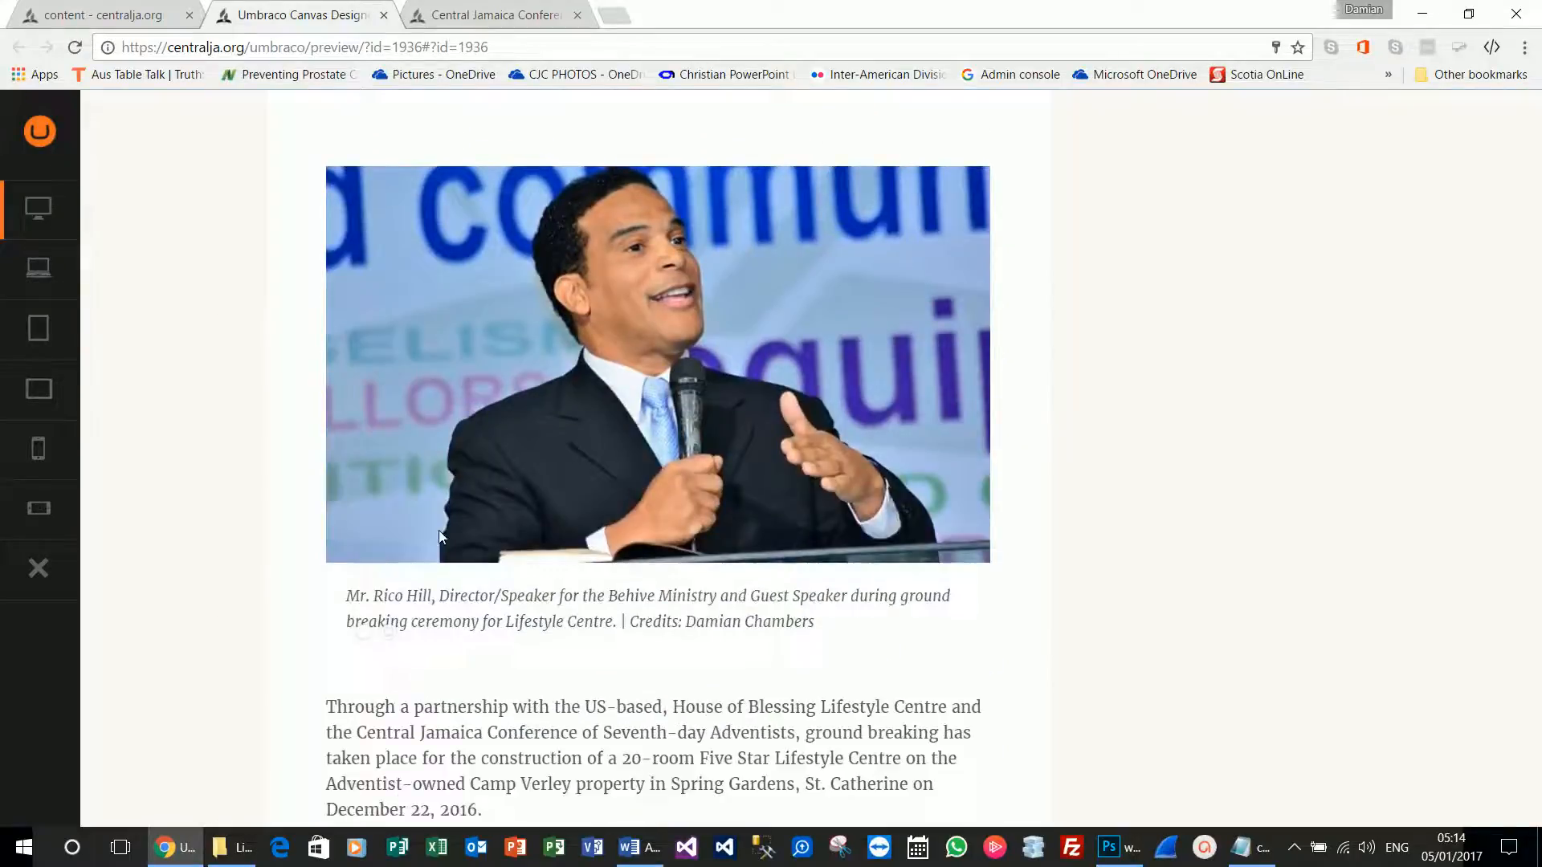
{"action": "scroll", "coordinate": [440, 537], "scroll_direction": "down", "scroll_amount": 3}
{"action": "scroll", "coordinate": [440, 536], "scroll_direction": "up", "scroll_amount": 2}
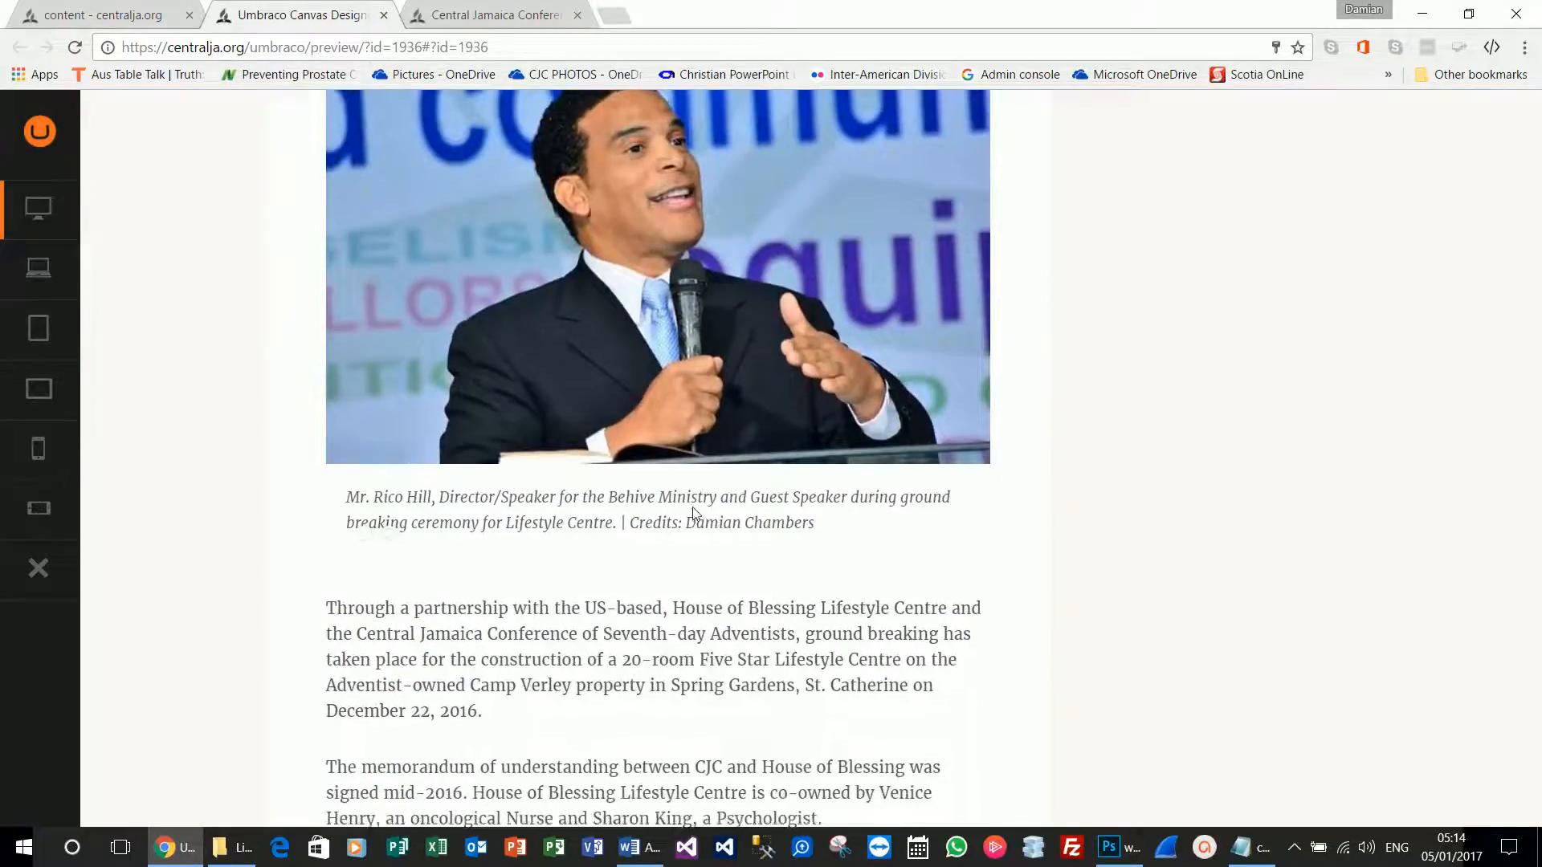
{"action": "scroll", "coordinate": [693, 508], "scroll_direction": "up", "scroll_amount": 8}
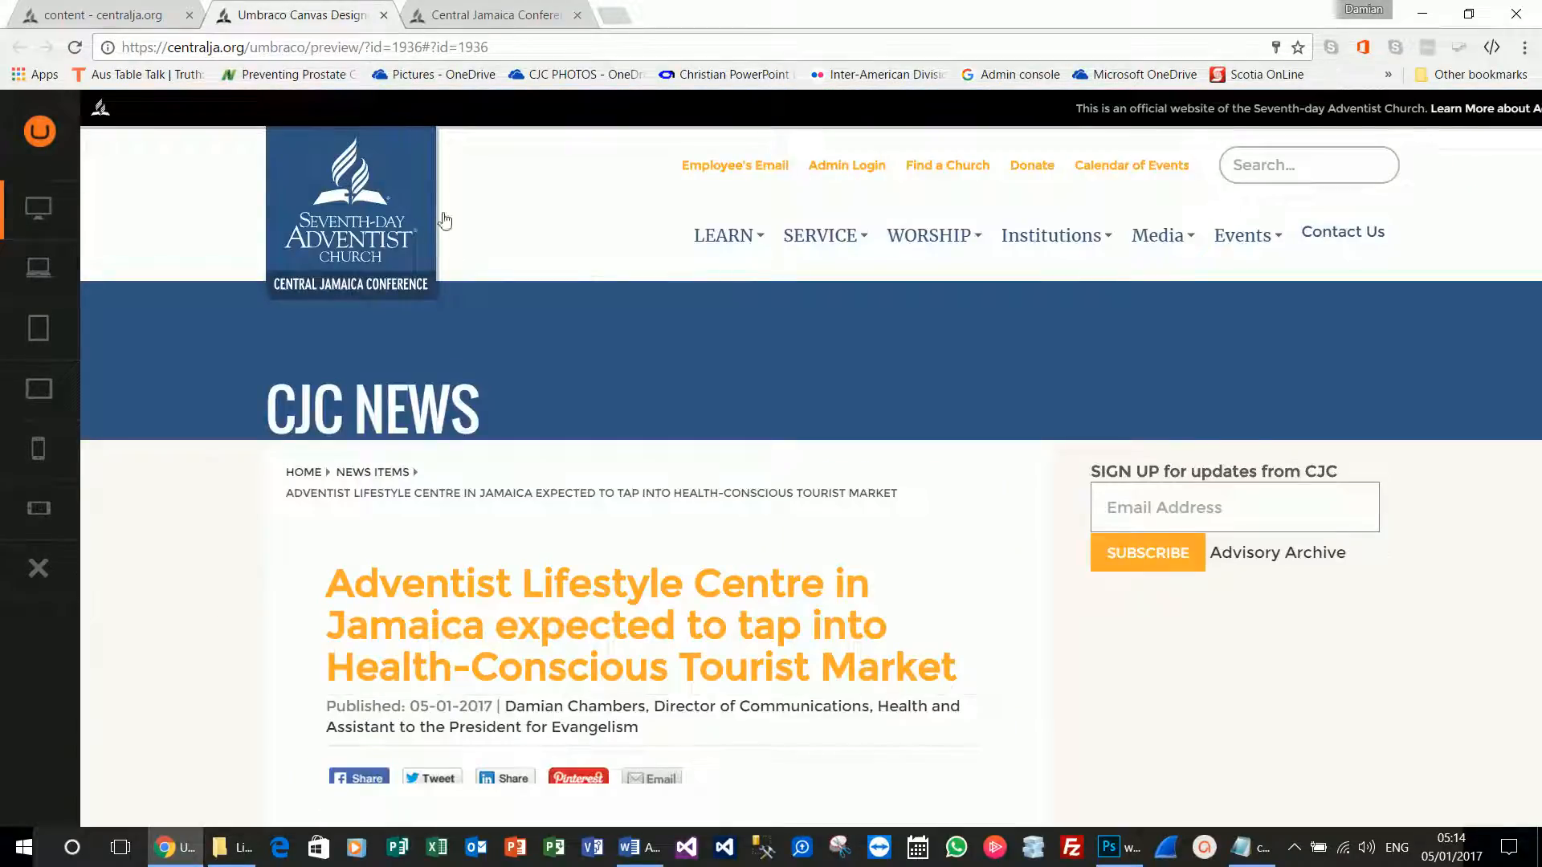